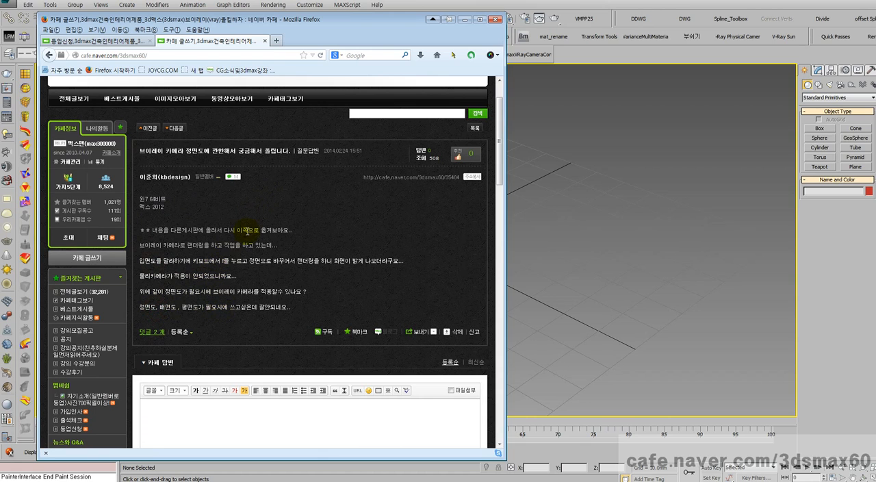
- Switch to 3ds Max and create a square plane about 183 mm wide, centred on the grid origin
{"action": "left_click", "coordinate": [555, 201]}
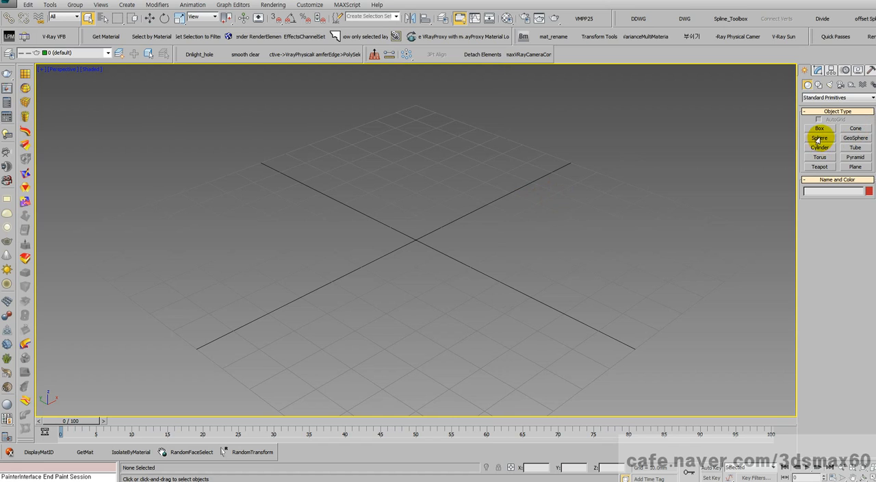
{"action": "left_click", "coordinate": [851, 167]}
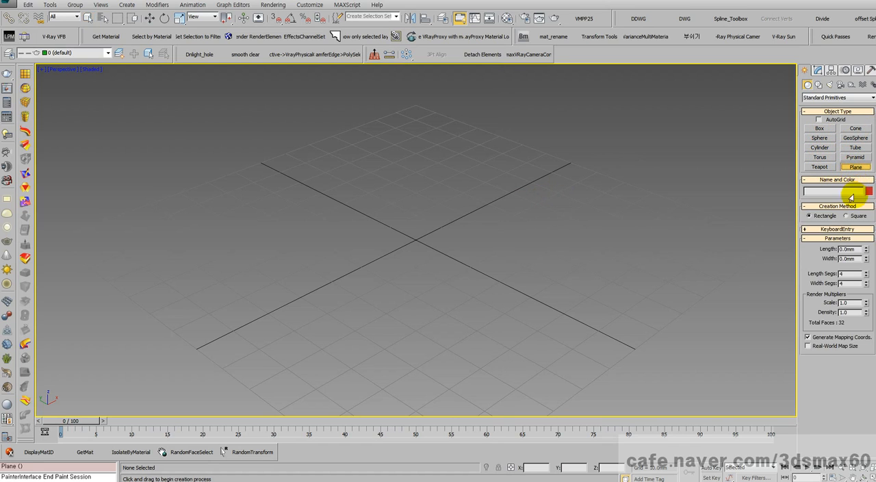
{"action": "left_click", "coordinate": [853, 217]}
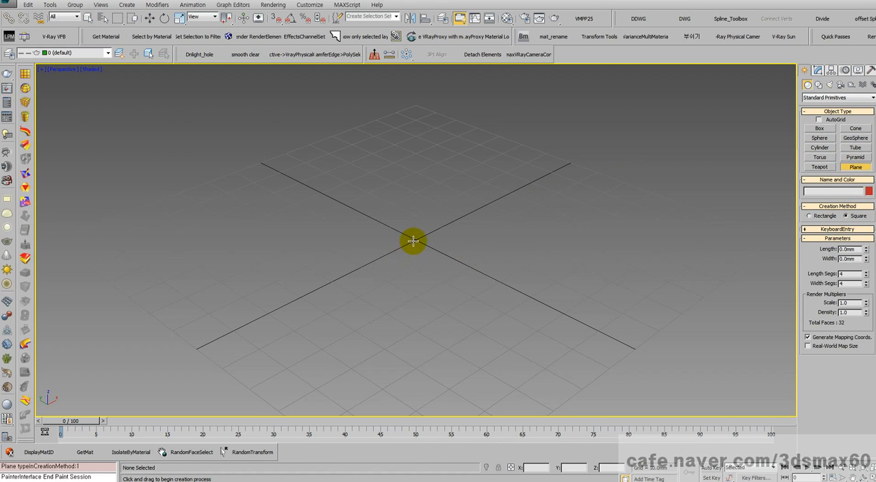
{"action": "left_click_drag", "start_coordinate": [413, 239], "coordinate": [553, 417]}
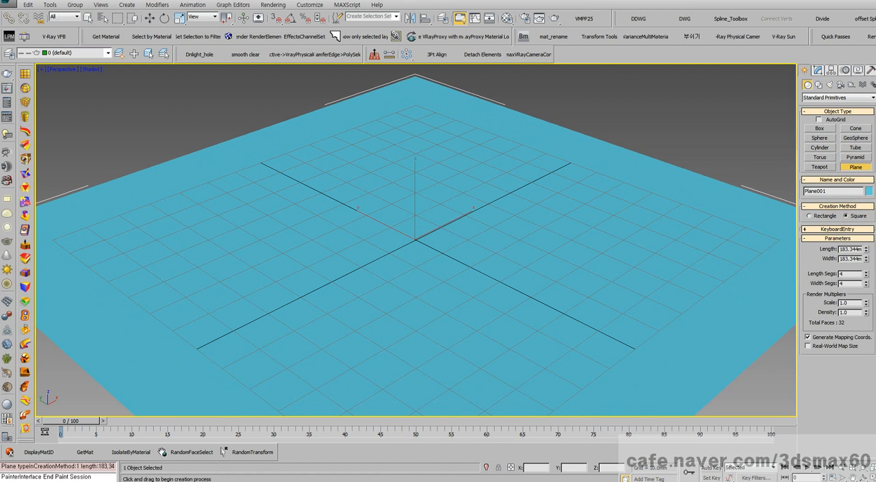
- Create a teapot with a radius of about 24 mm at the plane's centre and set its segments to 16
{"action": "left_click", "coordinate": [816, 165]}
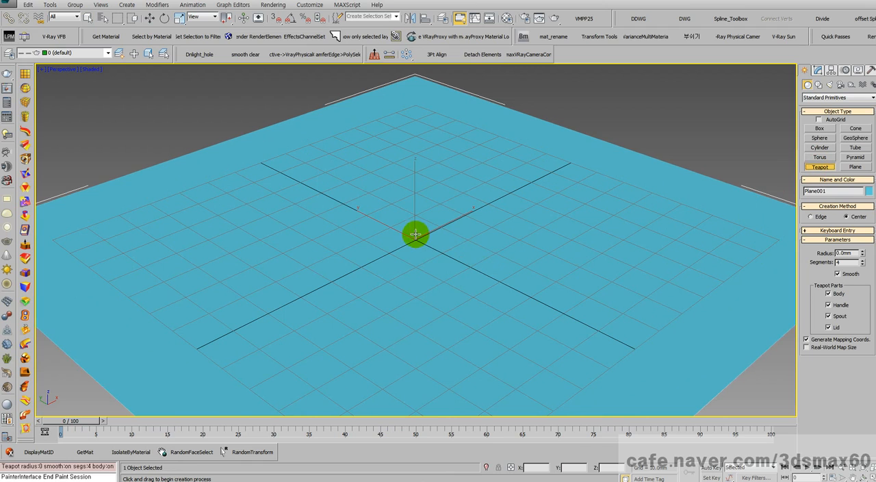
{"action": "left_click_drag", "start_coordinate": [415, 235], "coordinate": [412, 287]}
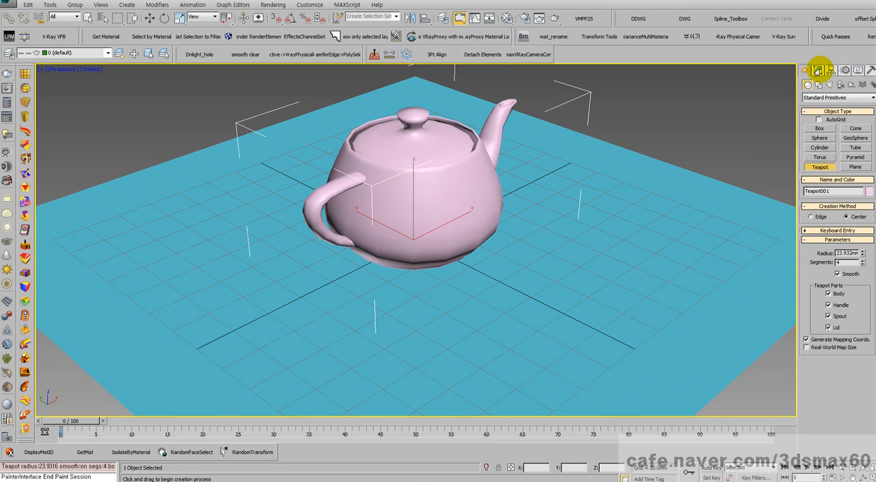
{"action": "left_click", "coordinate": [819, 71]}
{"action": "left_click_drag", "start_coordinate": [862, 280], "coordinate": [859, 228]}
- Frame the teapot and plane from a low, nearly horizontal angle in the perspective view
{"action": "middle_click_drag", "start_coordinate": [577, 236], "coordinate": [656, 223]}
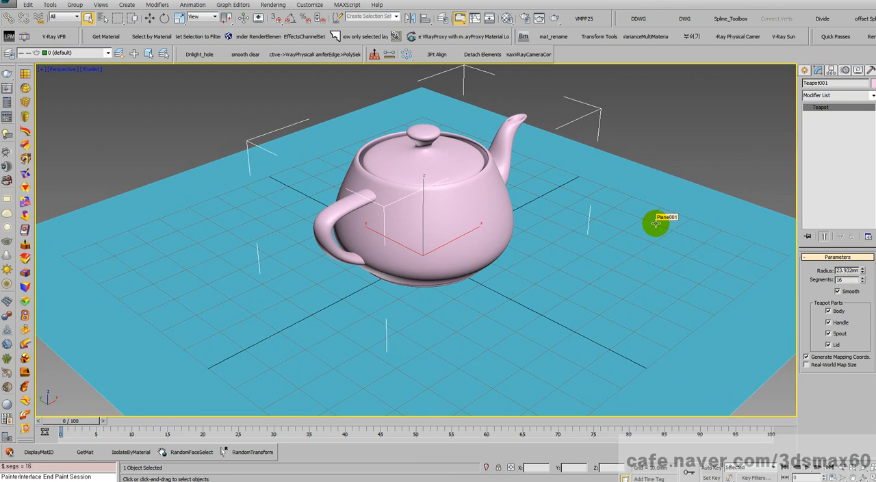
{"action": "key", "text": "ctrl+r"}
{"action": "left_click_drag", "start_coordinate": [422, 250], "coordinate": [415, 229]}
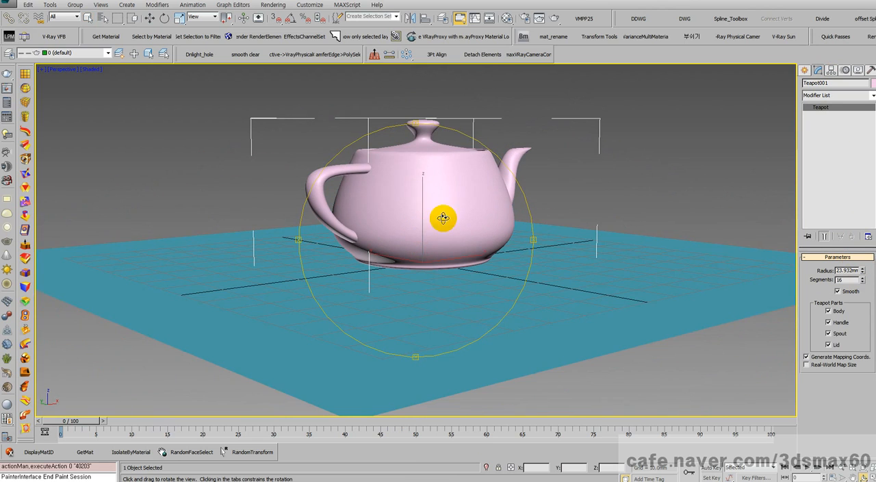
{"action": "middle_click_drag", "start_coordinate": [444, 218], "coordinate": [426, 238]}
{"action": "right_click", "coordinate": [425, 244]}
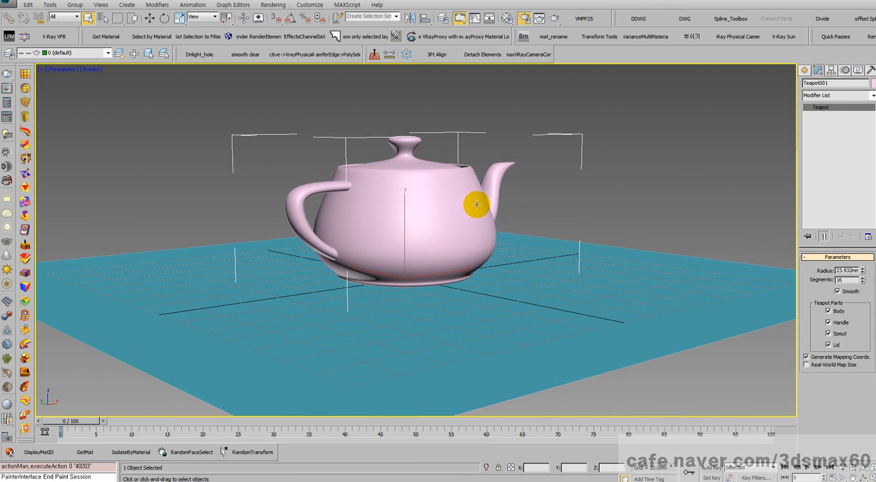
- Enable global illumination in the V-Ray render setup and switch its settings to Expert mode
{"action": "key", "text": "F10"}
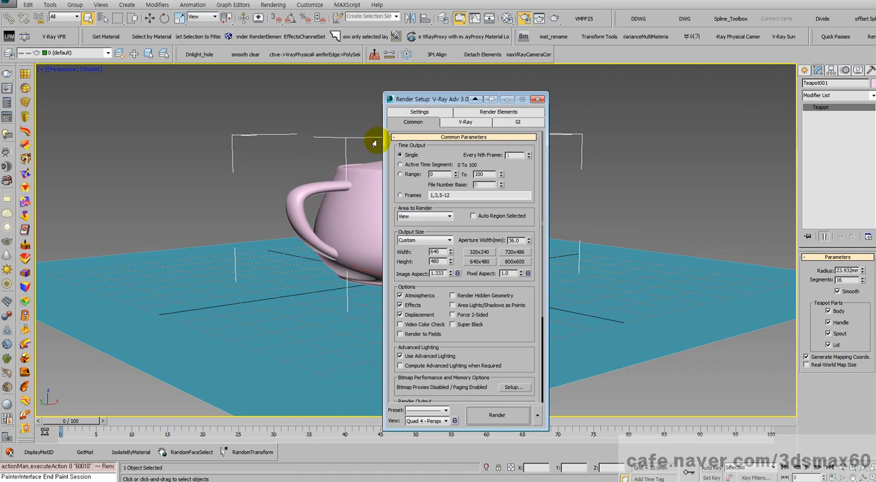
{"action": "left_click", "coordinate": [511, 123]}
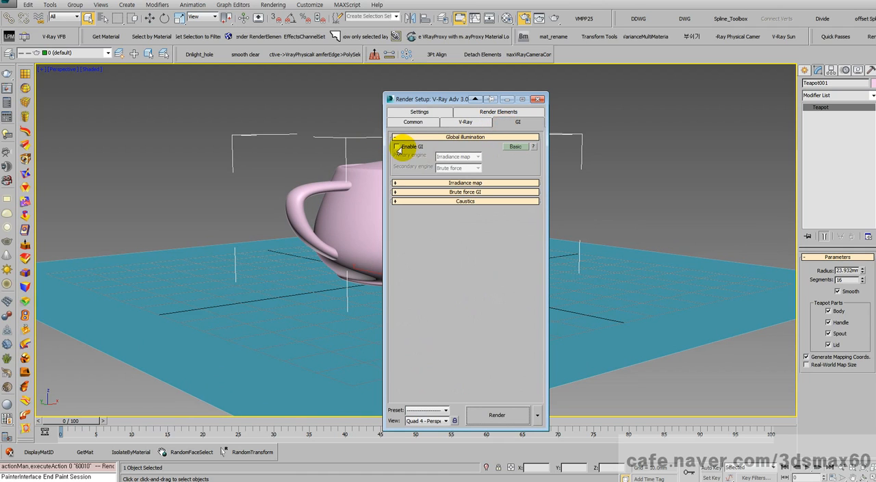
{"action": "left_click", "coordinate": [515, 146]}
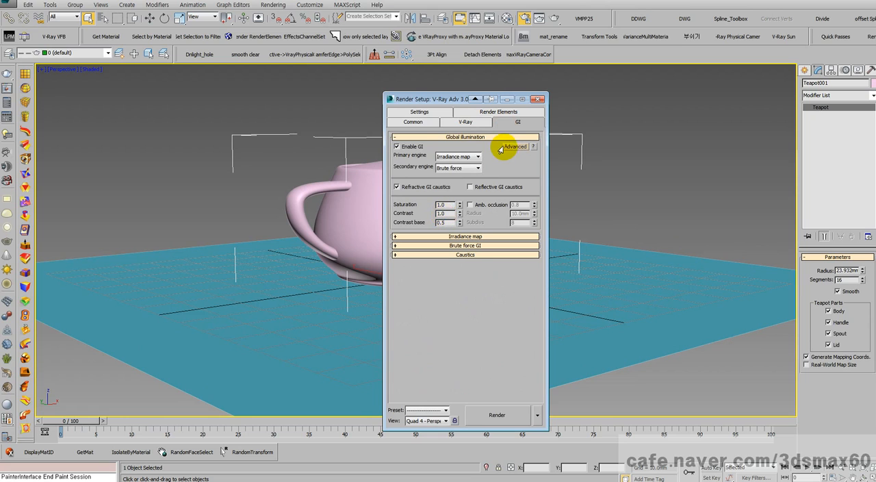
{"action": "left_click", "coordinate": [514, 147]}
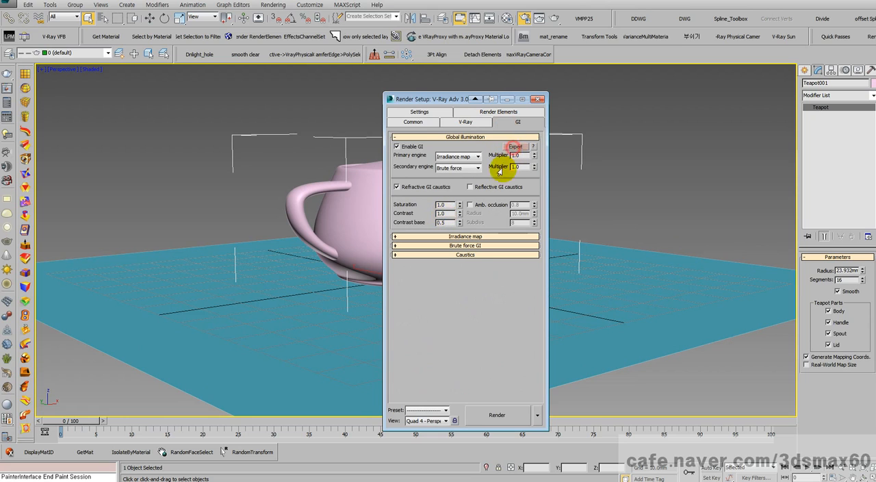
- Set the irradiance map preset to Very low and close the render setup
{"action": "left_click", "coordinate": [442, 236]}
{"action": "left_click", "coordinate": [460, 247]}
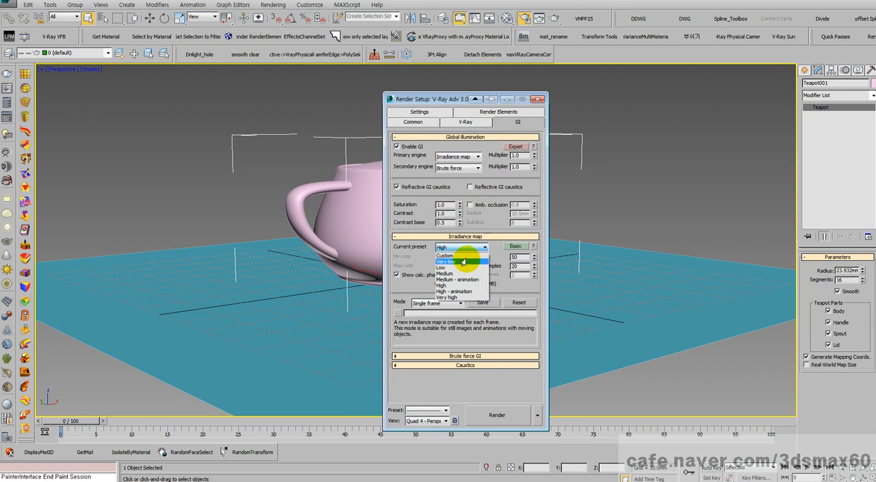
{"action": "left_click", "coordinate": [442, 268]}
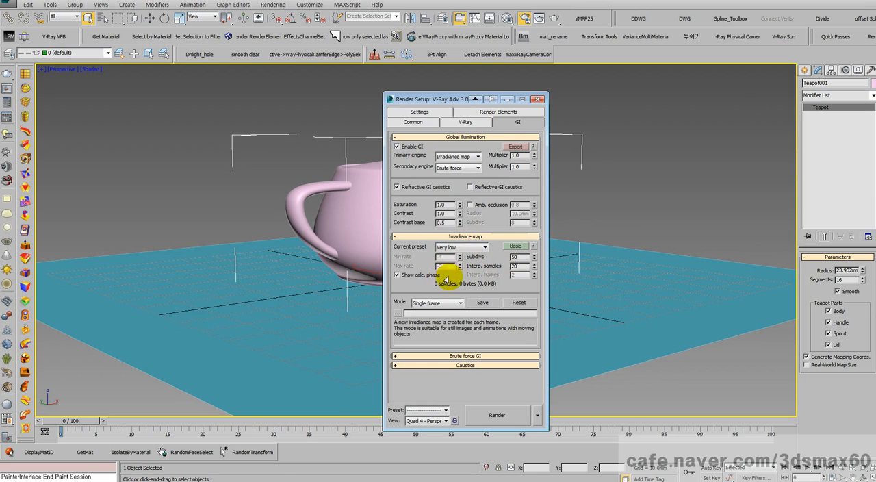
{"action": "left_click", "coordinate": [536, 100]}
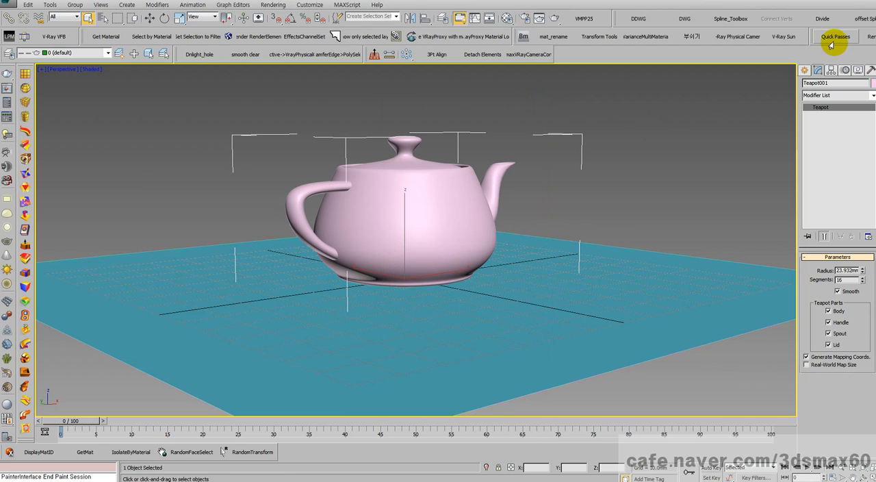
- Create a V-Ray physical camera in front of the plane, aimed at the teapot, and look through it
{"action": "left_click", "coordinate": [805, 70]}
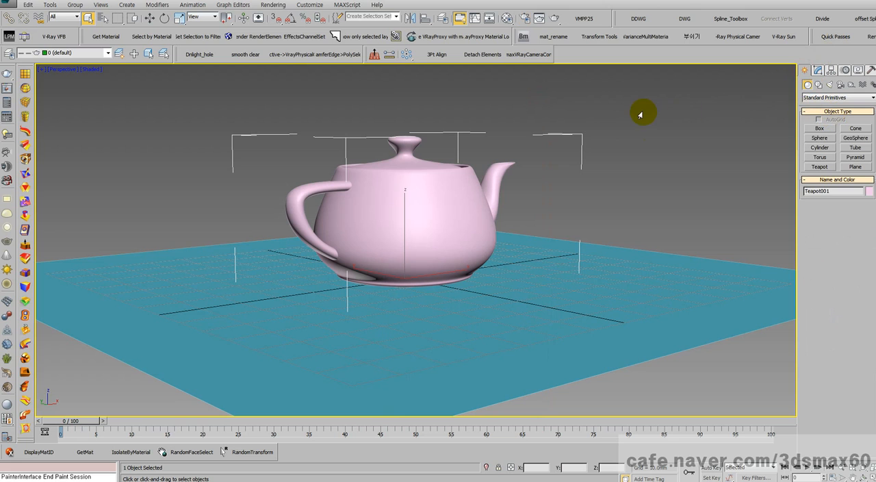
{"action": "left_click", "coordinate": [736, 37]}
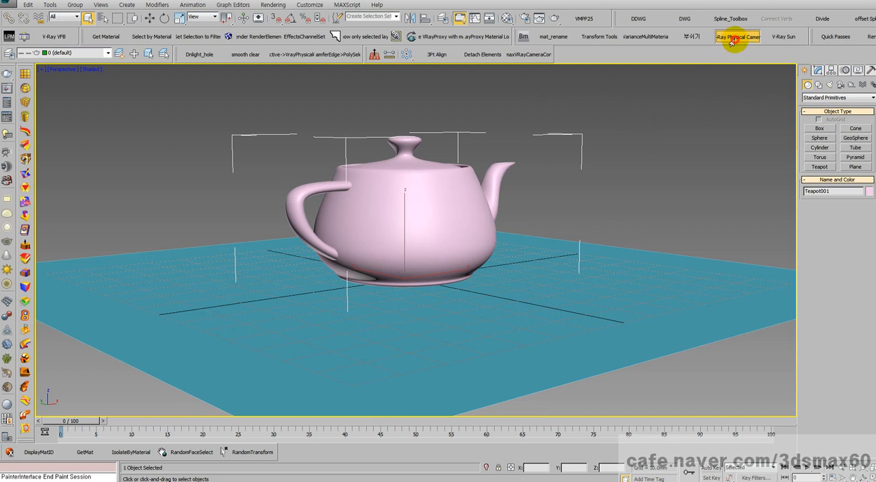
{"action": "left_click_drag", "start_coordinate": [538, 358], "coordinate": [440, 246]}
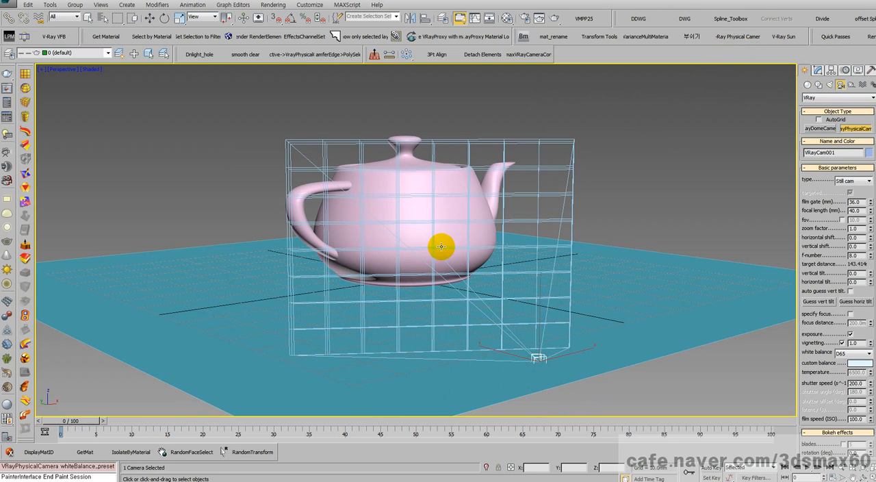
{"action": "key", "text": "c"}
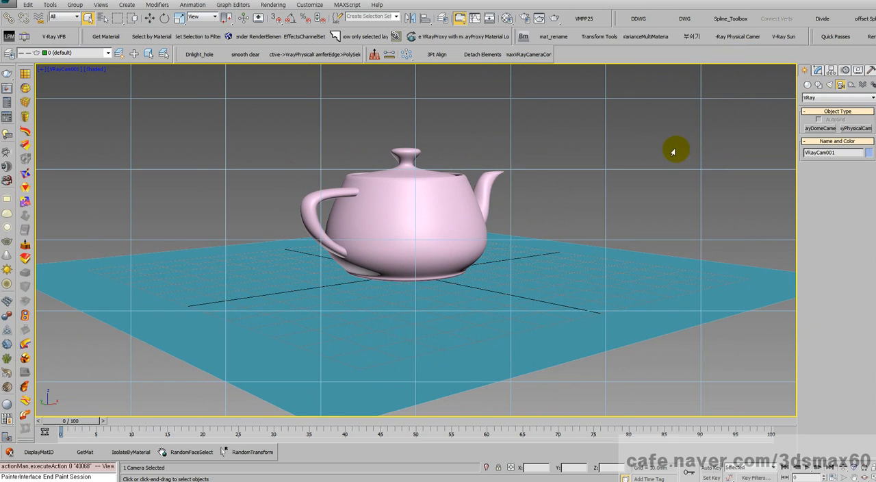
- Create a V-Ray Sun behind the teapot, aimed toward it, and accept adding the VRaySky environment map
{"action": "left_click", "coordinate": [775, 36]}
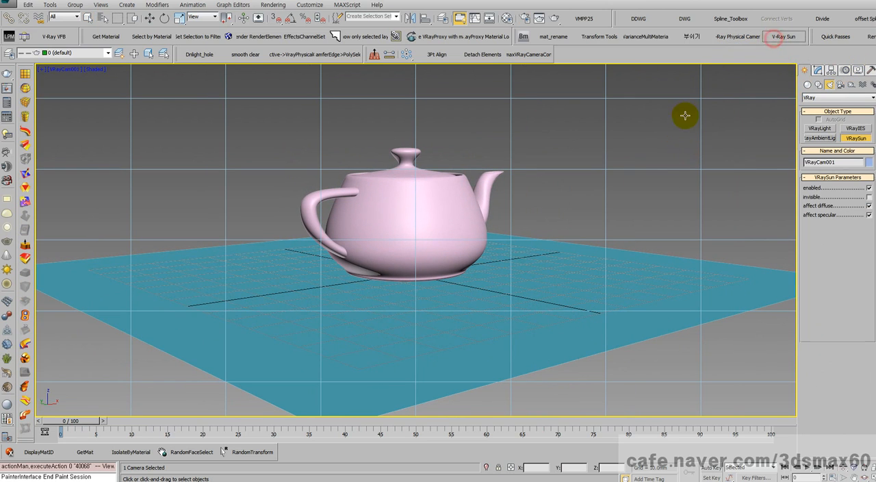
{"action": "left_click_drag", "start_coordinate": [616, 149], "coordinate": [464, 238]}
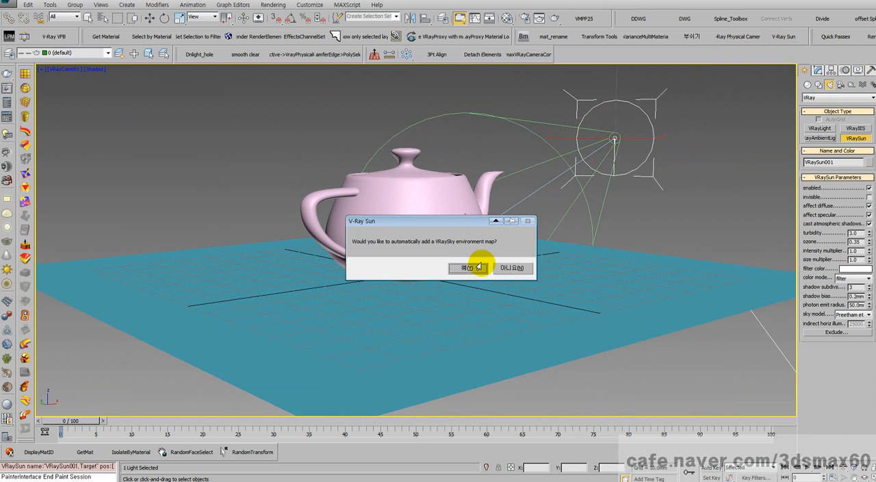
{"action": "left_click", "coordinate": [482, 267]}
- Raise the V-Ray Sun vertically to a height of about 1598 mm
{"action": "right_click", "coordinate": [613, 130]}
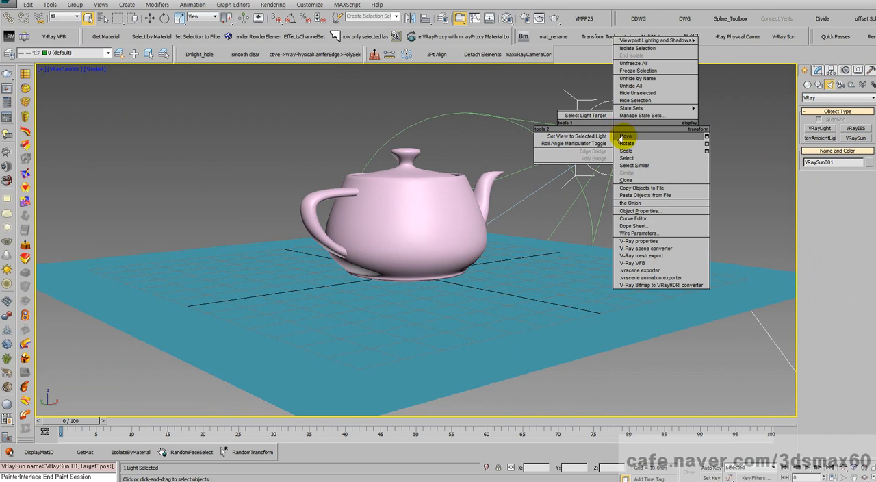
{"action": "left_click", "coordinate": [625, 137]}
{"action": "left_click_drag", "start_coordinate": [615, 98], "coordinate": [615, 66]}
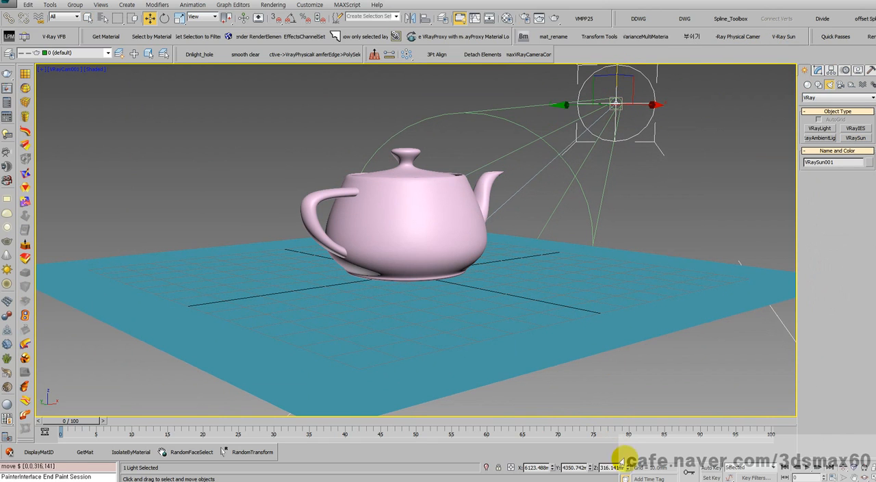
{"action": "left_click_drag", "start_coordinate": [629, 467], "coordinate": [578, 299]}
- Reposition the camera closer so the teapot fills more of the camera view
{"action": "middle_click_drag", "start_coordinate": [577, 300], "coordinate": [548, 284]}
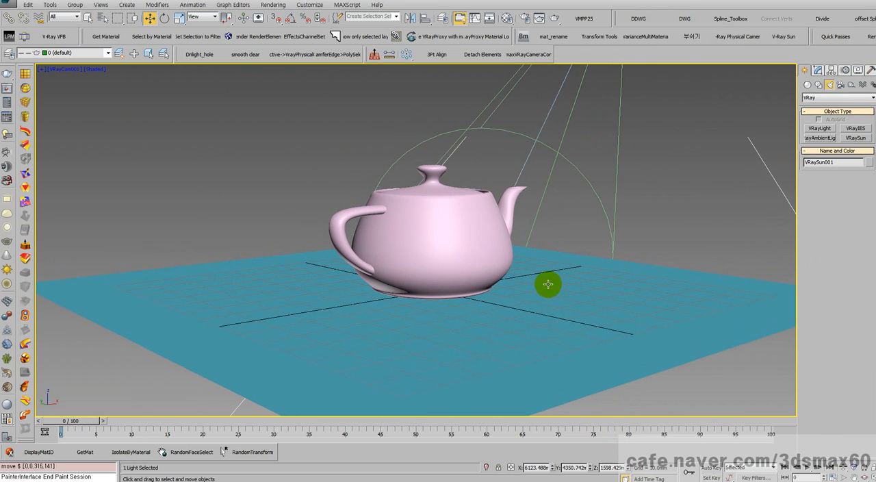
{"action": "key", "text": "alt+z"}
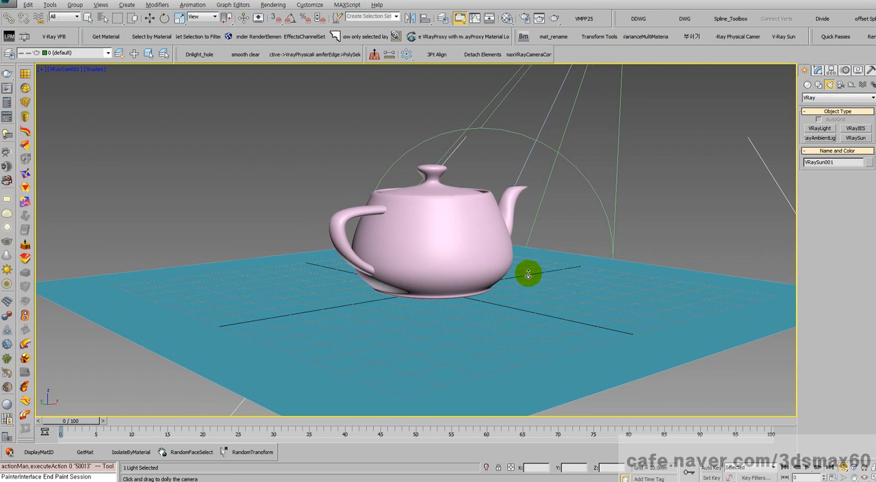
{"action": "left_click_drag", "start_coordinate": [528, 273], "coordinate": [529, 258]}
{"action": "middle_click_drag", "start_coordinate": [533, 256], "coordinate": [532, 252]}
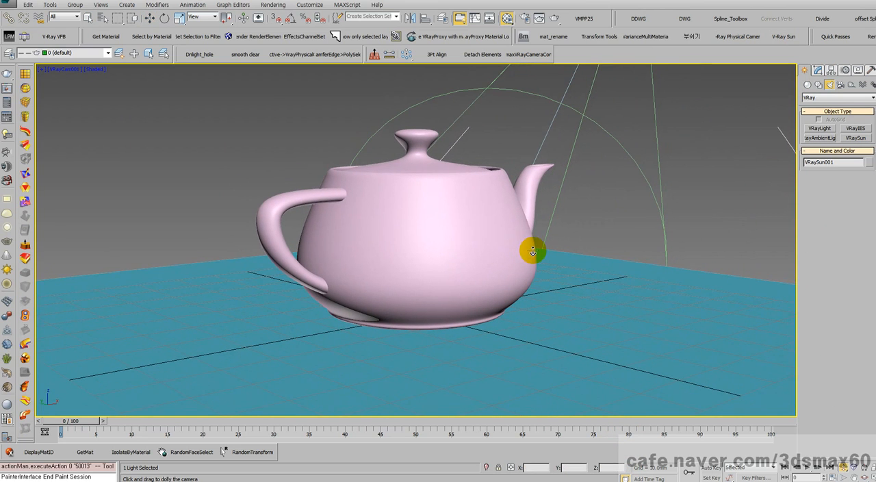
- Open the Material Editor, select the active view's V-Ray camera and set its f-number to 6
{"action": "key", "text": "m"}
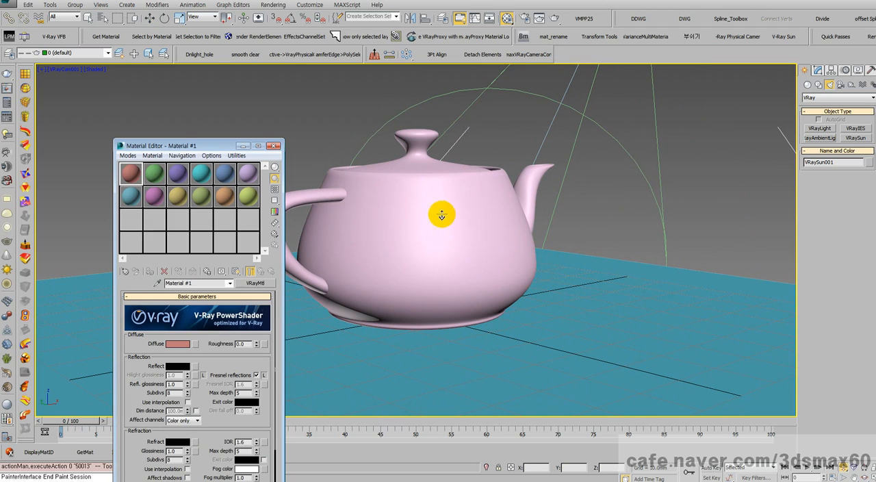
{"action": "left_click", "coordinate": [54, 70]}
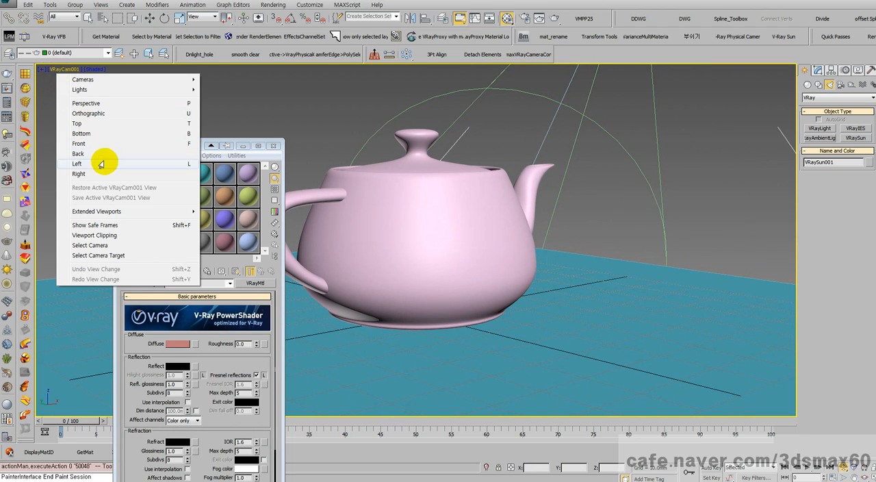
{"action": "left_click", "coordinate": [89, 245]}
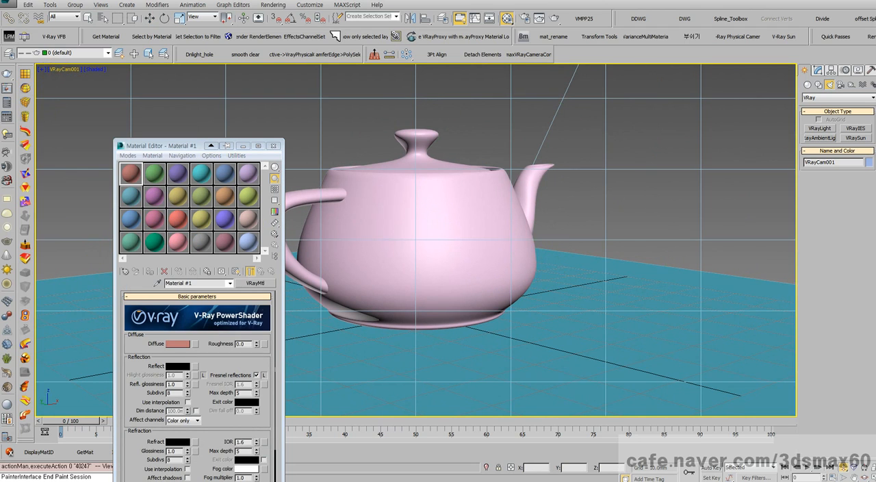
{"action": "left_click", "coordinate": [819, 70]}
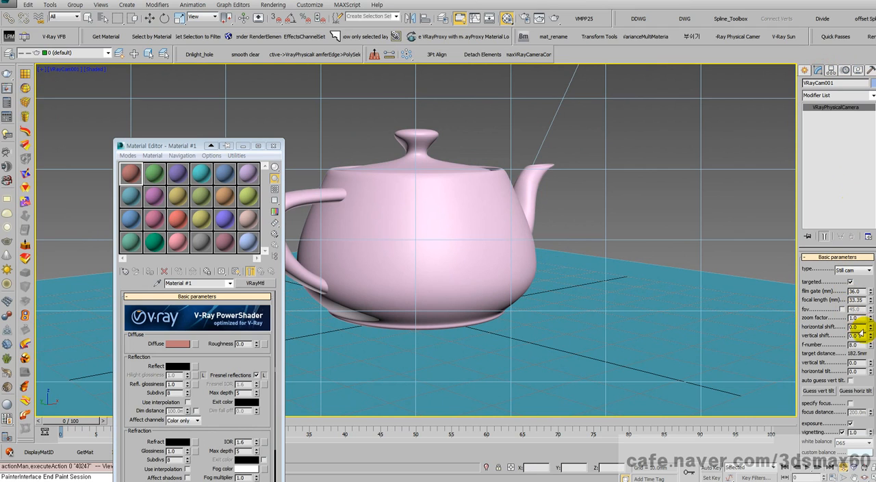
{"action": "left_click", "coordinate": [858, 345]}
{"action": "type", "text": "6"}
{"action": "key", "text": "Return"}
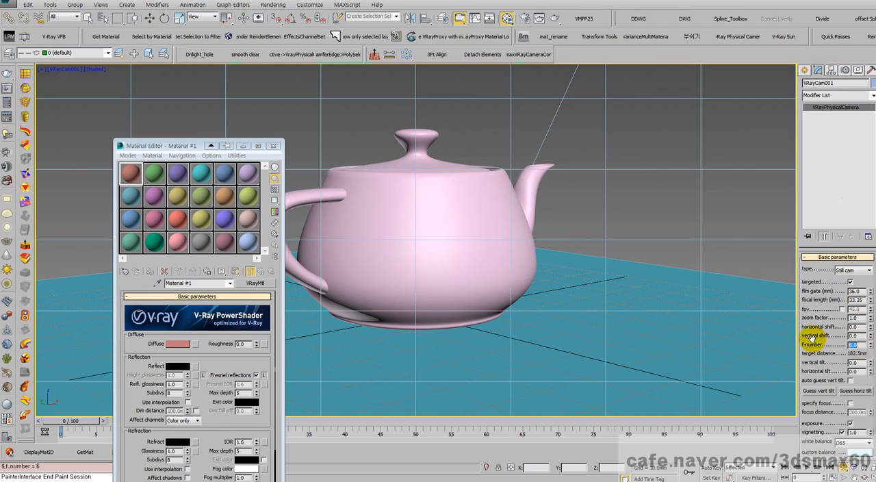
- Assign the red Material #1 to the teapot and the green second sample material to the plane
{"action": "key", "text": "w"}
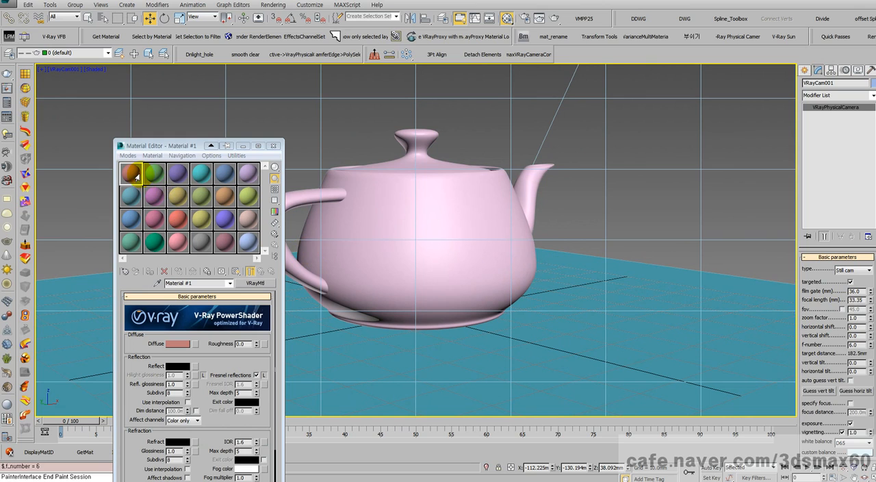
{"action": "left_click_drag", "start_coordinate": [130, 173], "coordinate": [394, 238]}
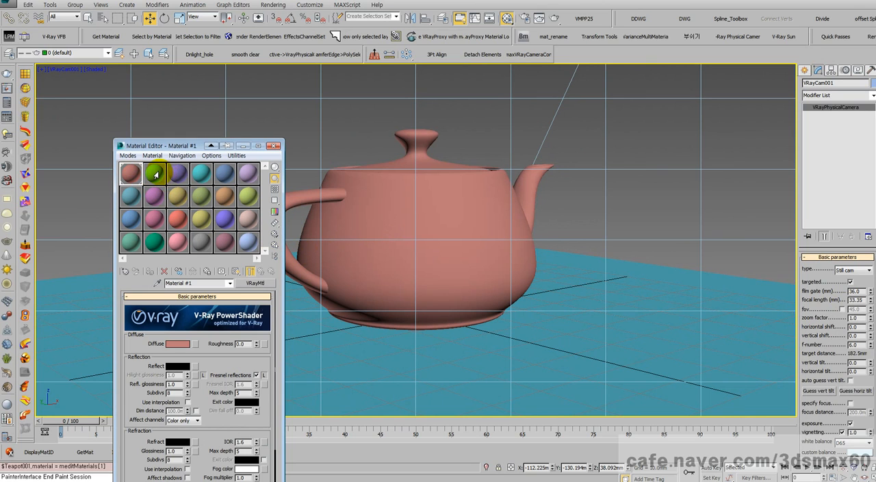
{"action": "left_click_drag", "start_coordinate": [156, 175], "coordinate": [313, 369]}
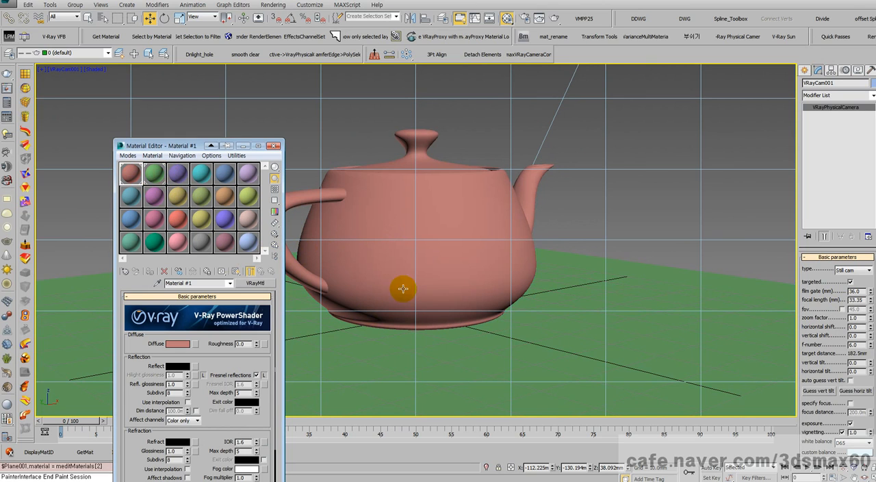
- Render the teapot scene from the camera view, inspect the image and close the render
{"action": "right_click", "coordinate": [372, 135]}
{"action": "left_click", "coordinate": [376, 142]}
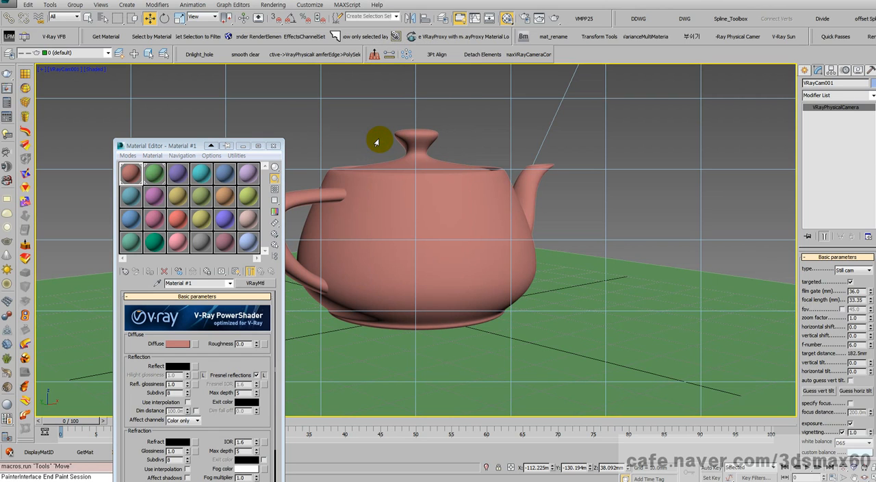
{"action": "key", "text": "shift+q"}
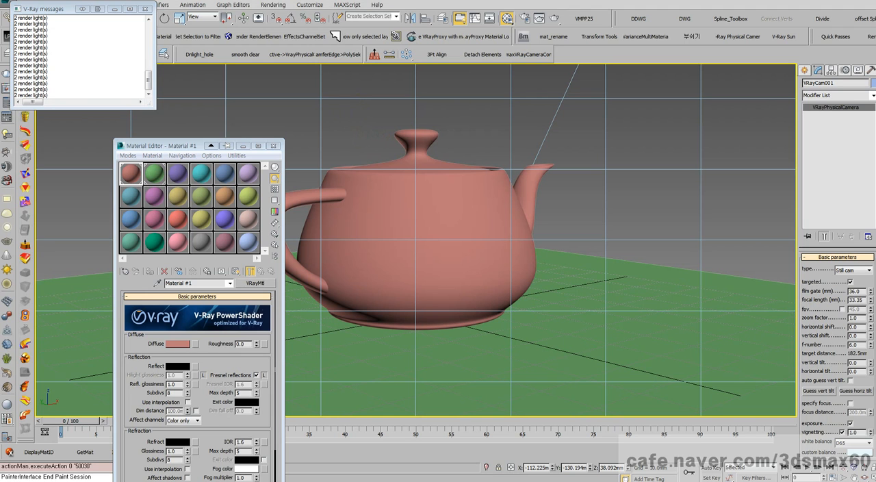
{"action": "left_click_drag", "start_coordinate": [1, 164], "coordinate": [584, 80]}
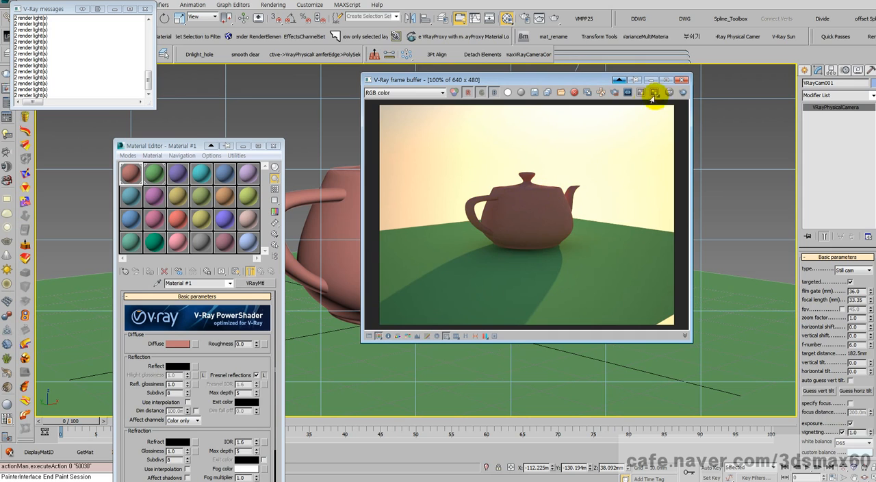
{"action": "left_click", "coordinate": [682, 80]}
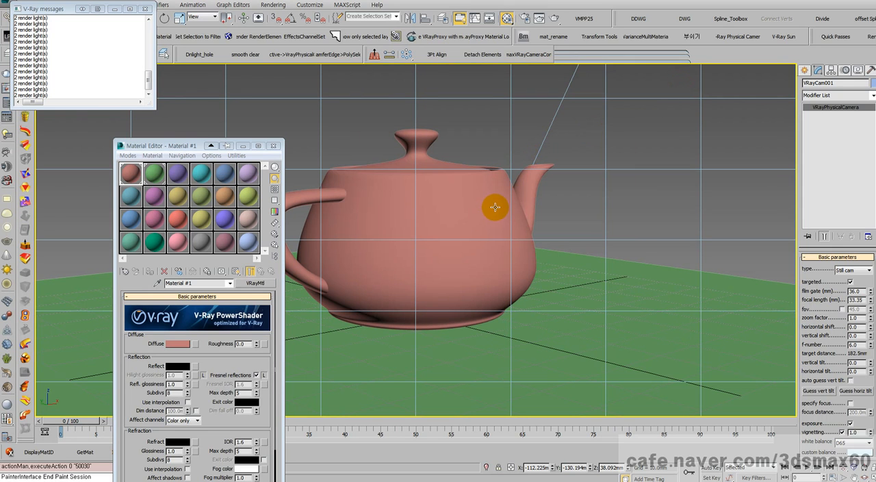
- Render the front elevation view without exposure control, close the render and return to the camera view
{"action": "key", "text": "p"}
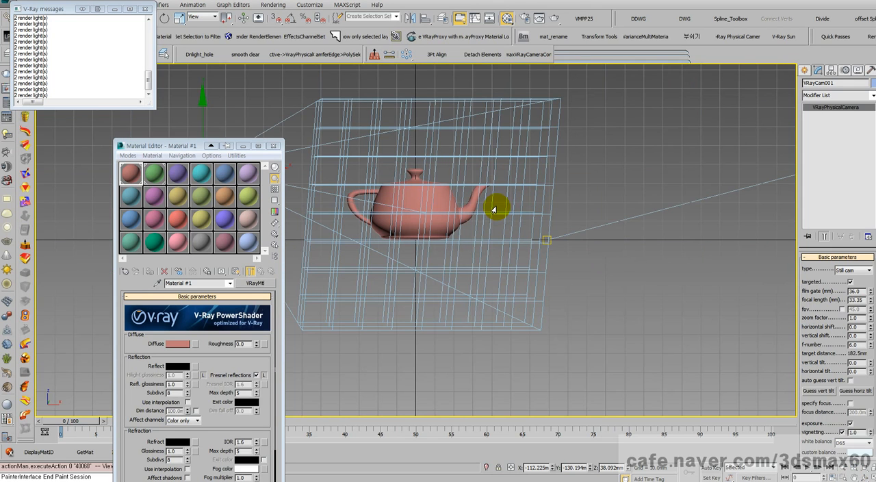
{"action": "key", "text": "shift+q"}
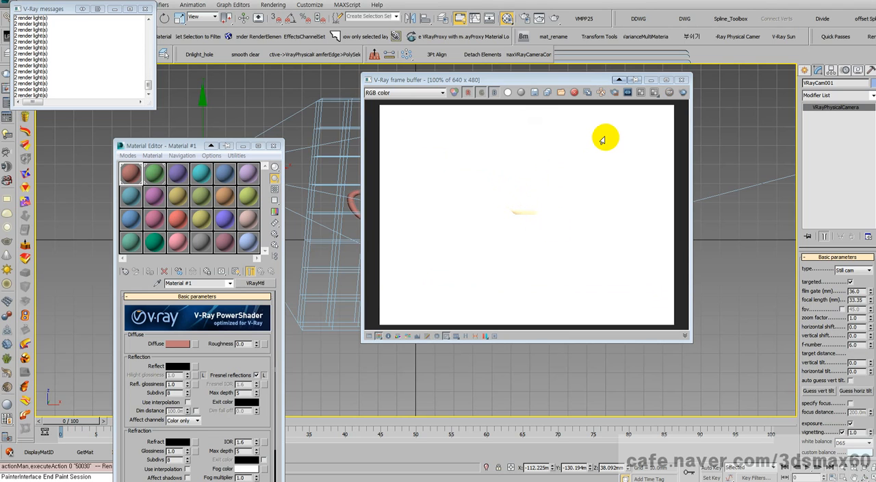
{"action": "left_click", "coordinate": [682, 79]}
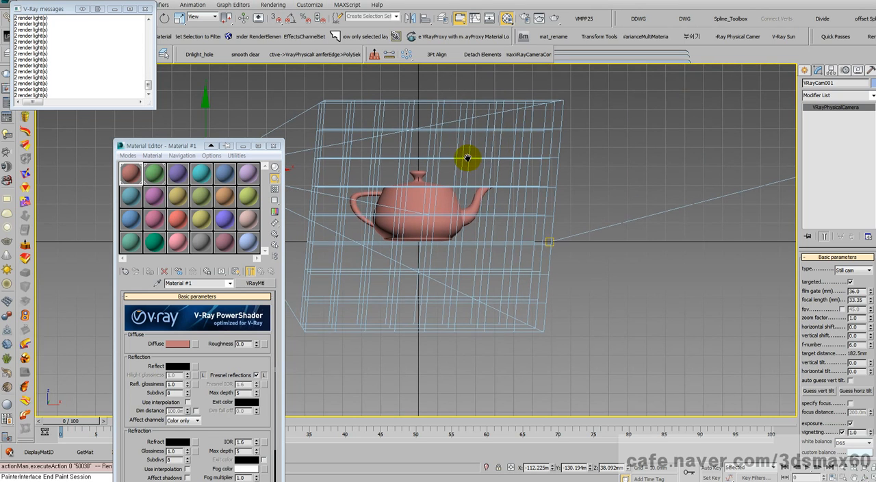
{"action": "key", "text": "c"}
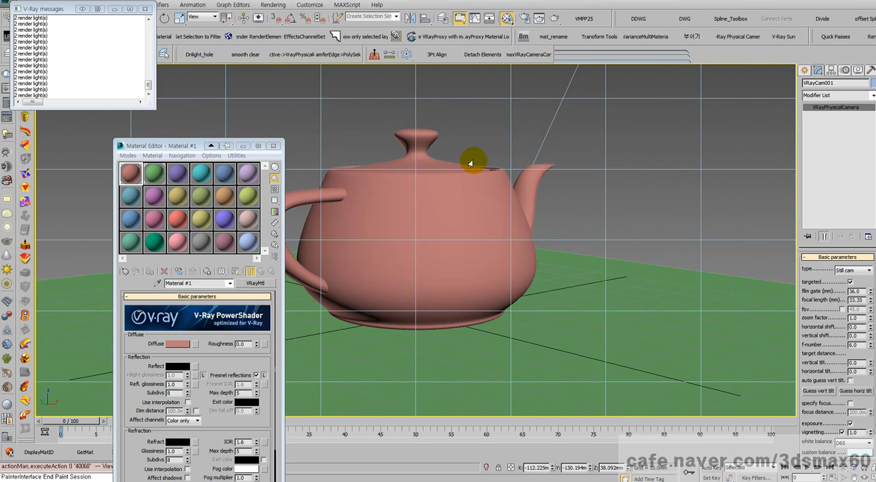
{"action": "scroll", "coordinate": [430, 184], "scroll_direction": "up", "scroll_amount": 2}
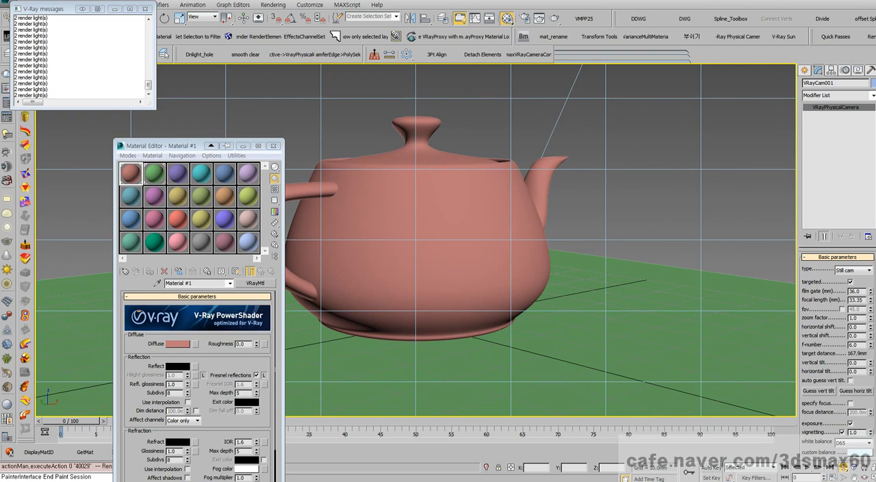
- Open the environment settings and set the scene's exposure control to VRay Exposure Control
{"action": "key", "text": "8"}
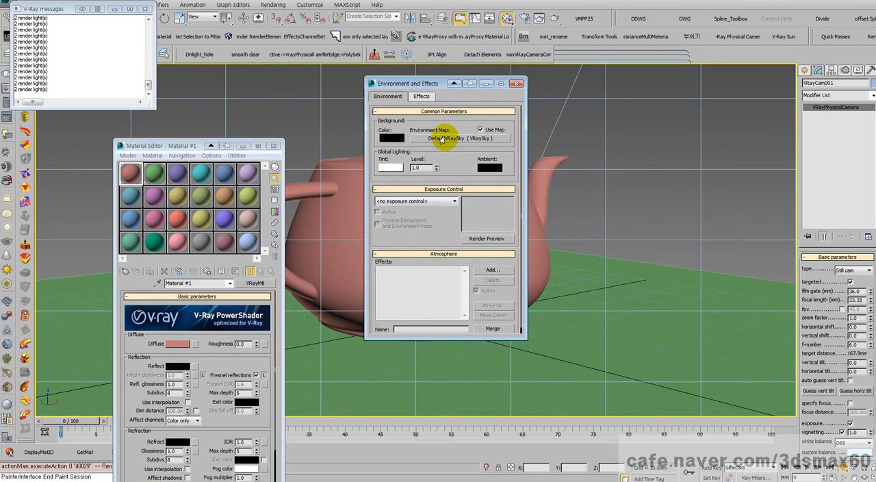
{"action": "left_click_drag", "start_coordinate": [401, 83], "coordinate": [433, 82]}
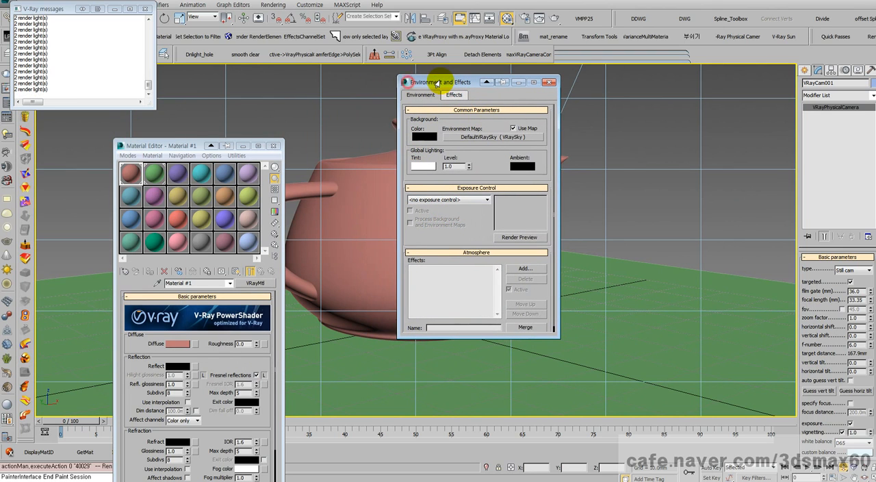
{"action": "left_click", "coordinate": [260, 5]}
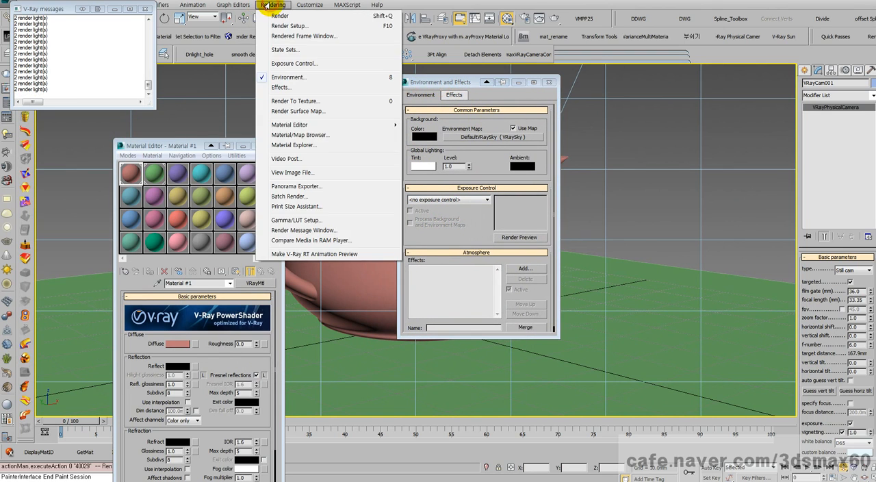
{"action": "left_click", "coordinate": [453, 122]}
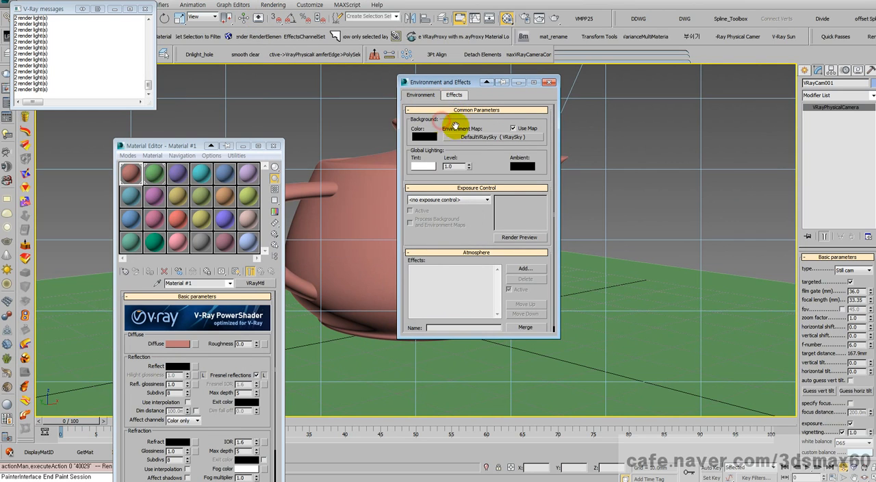
{"action": "left_click", "coordinate": [461, 199]}
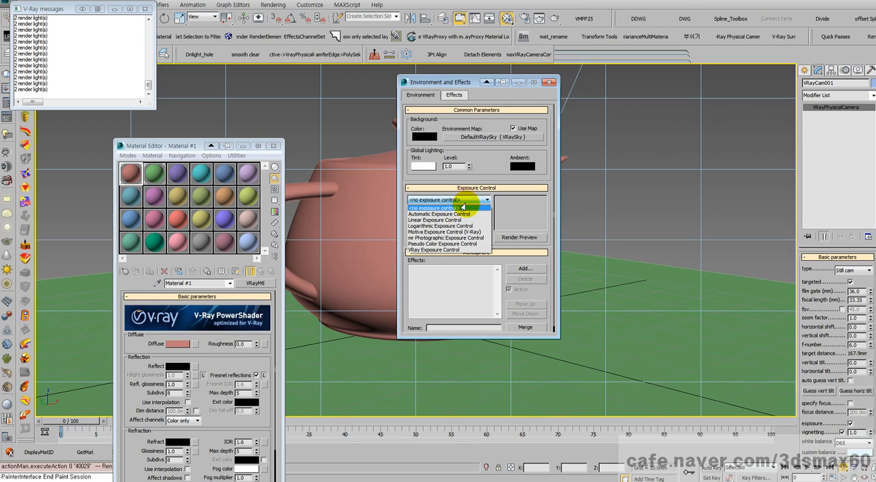
{"action": "left_click", "coordinate": [432, 251]}
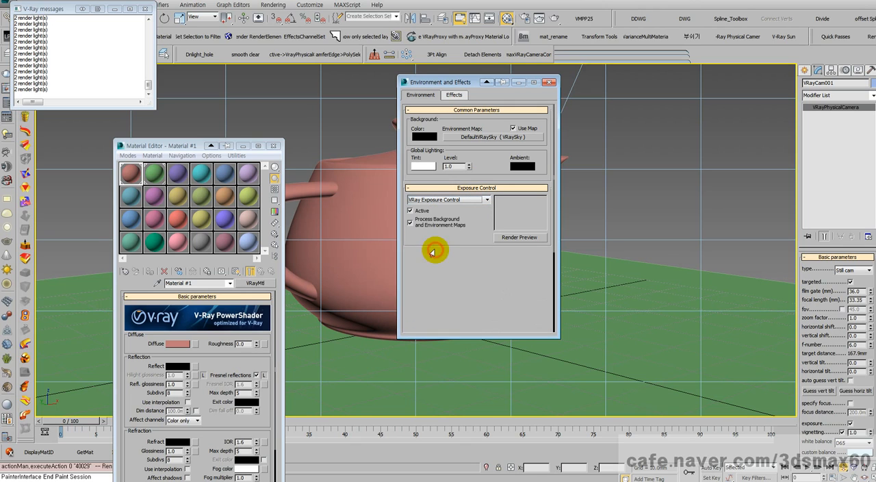
- Compare the V-Ray exposure control's photographic parameters with the f-number and other basic parameters of the physical camera
{"action": "left_click_drag", "start_coordinate": [434, 245], "coordinate": [474, 201]}
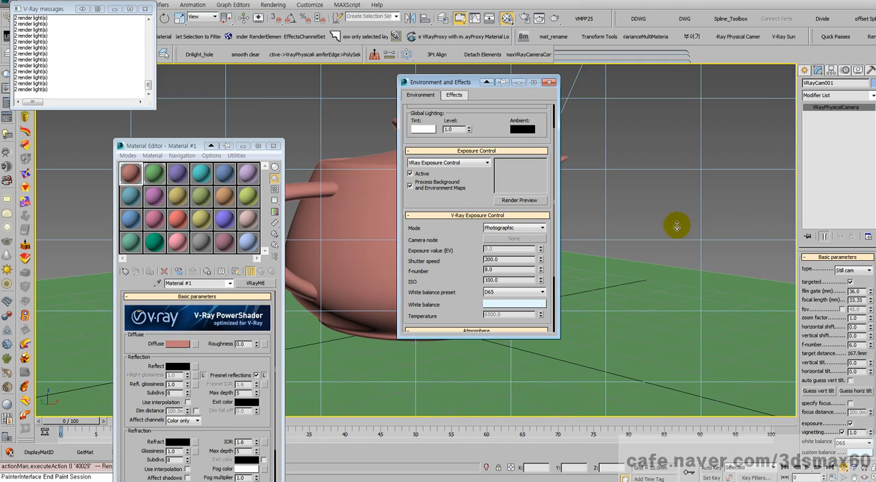
{"action": "left_click", "coordinate": [838, 111]}
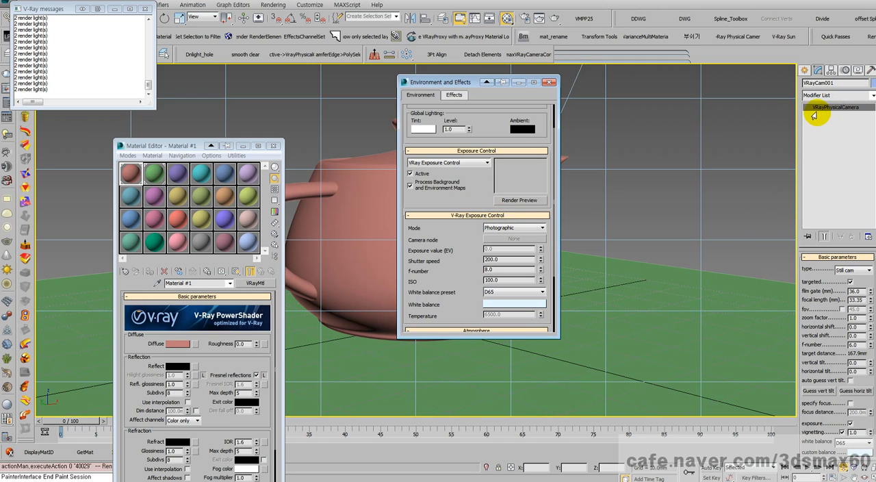
{"action": "left_click_drag", "start_coordinate": [474, 196], "coordinate": [488, 158]}
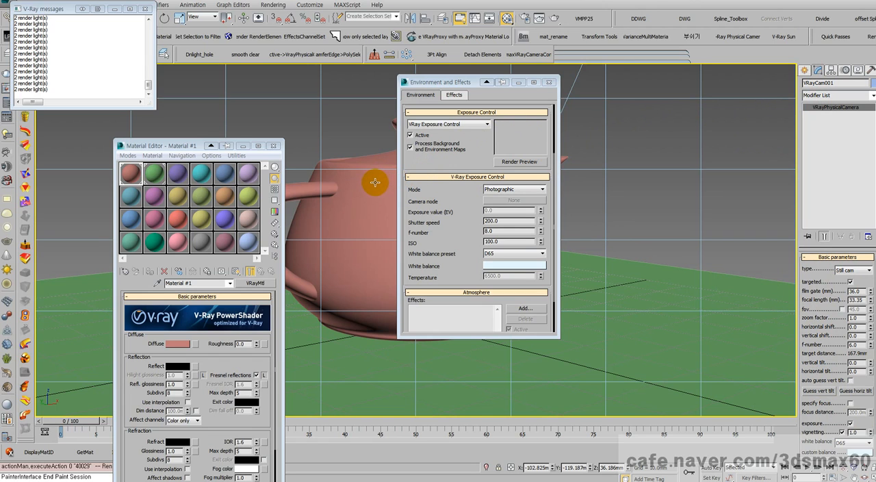
{"action": "middle_click_drag", "start_coordinate": [374, 183], "coordinate": [375, 184], "text": "alt"}
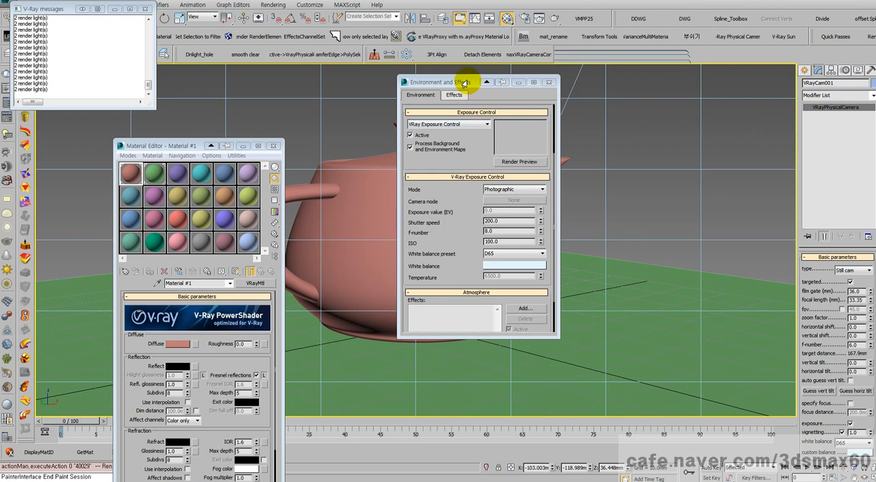
{"action": "left_click_drag", "start_coordinate": [464, 82], "coordinate": [574, 87]}
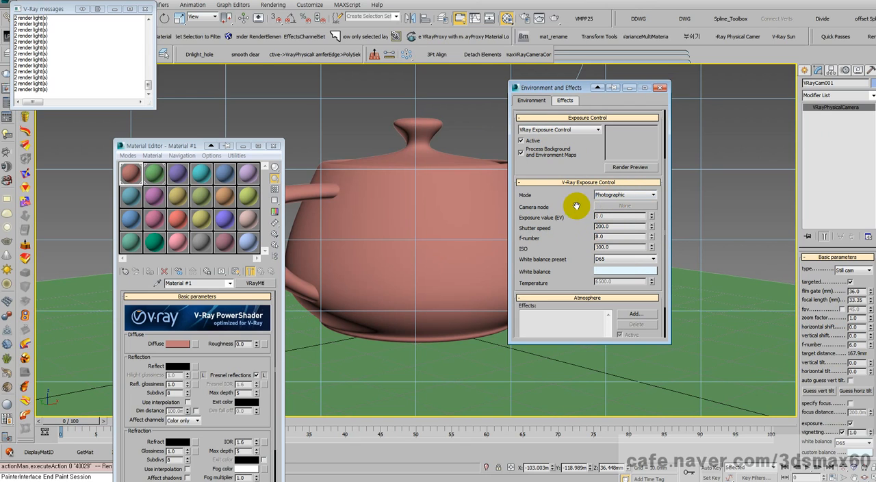
{"action": "double_click", "coordinate": [610, 237]}
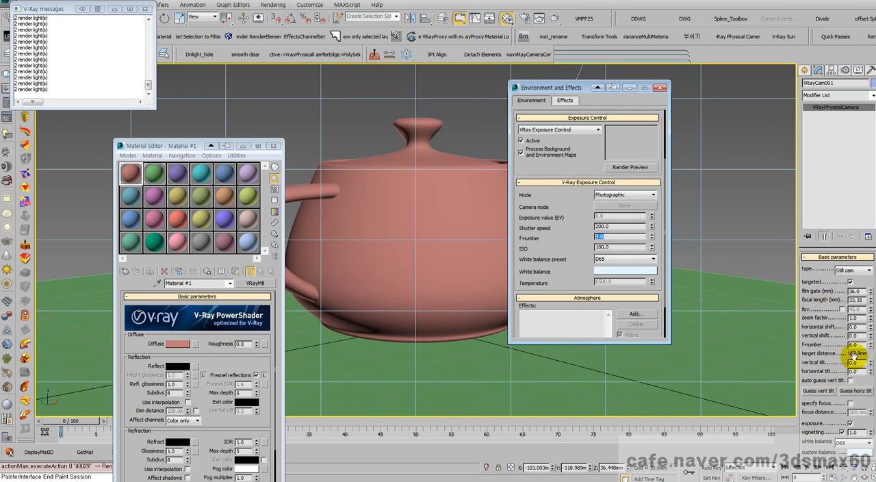
{"action": "left_click_drag", "start_coordinate": [610, 237], "coordinate": [582, 237]}
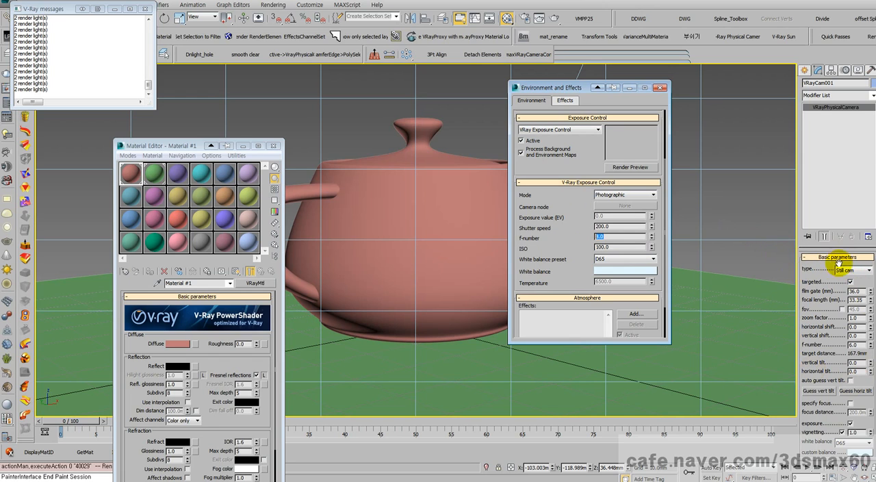
- Set the V-Ray exposure mode to From VRay camera and assign VRayCam001 as the camera node
{"action": "left_click", "coordinate": [624, 196]}
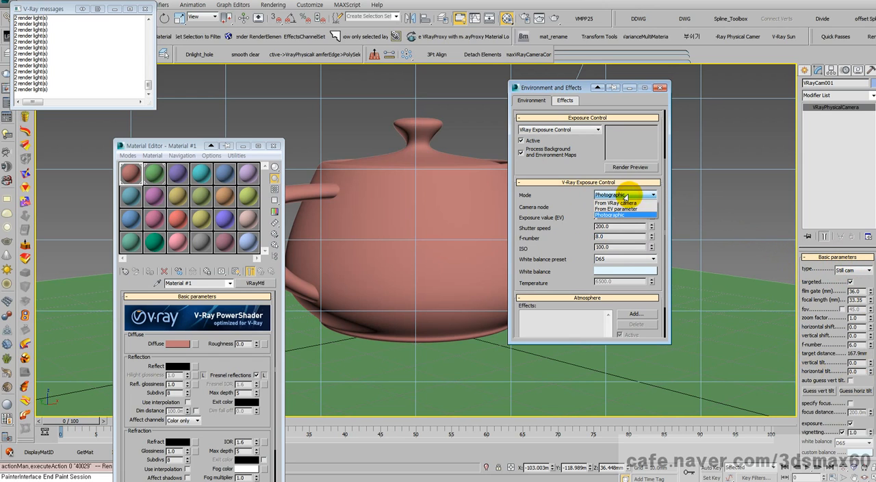
{"action": "left_click", "coordinate": [601, 202]}
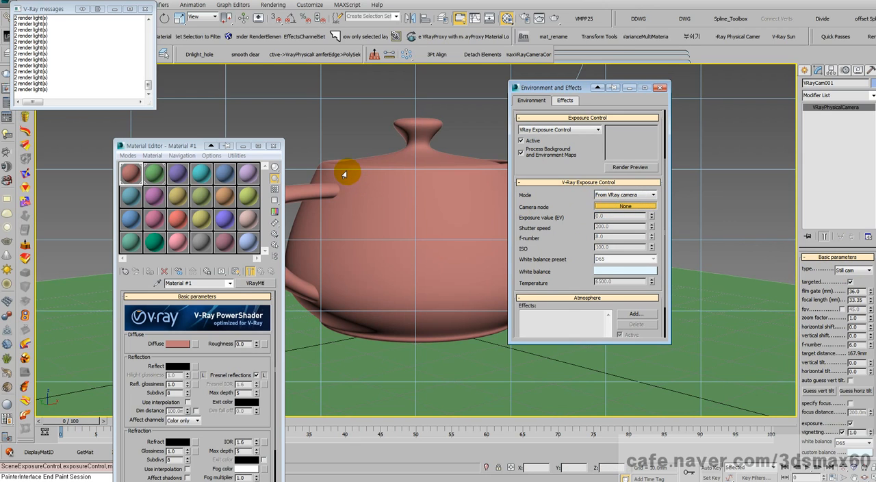
{"action": "key", "text": "F9"}
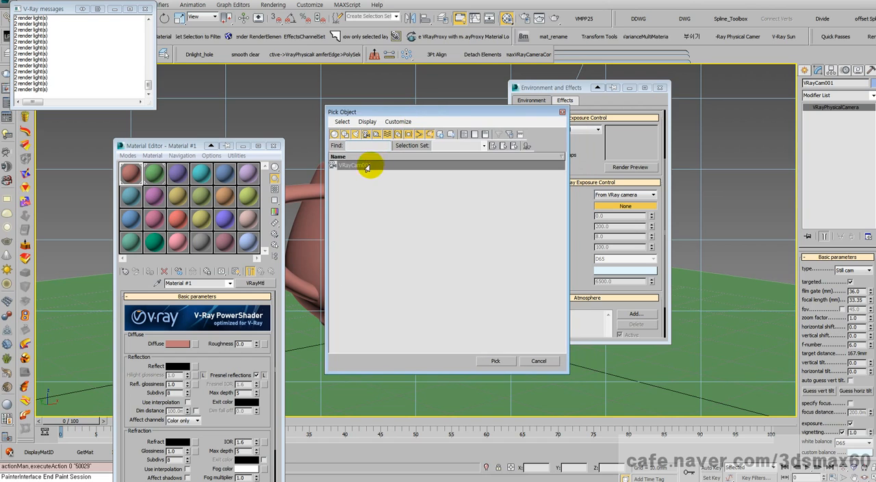
{"action": "double_click", "coordinate": [370, 165]}
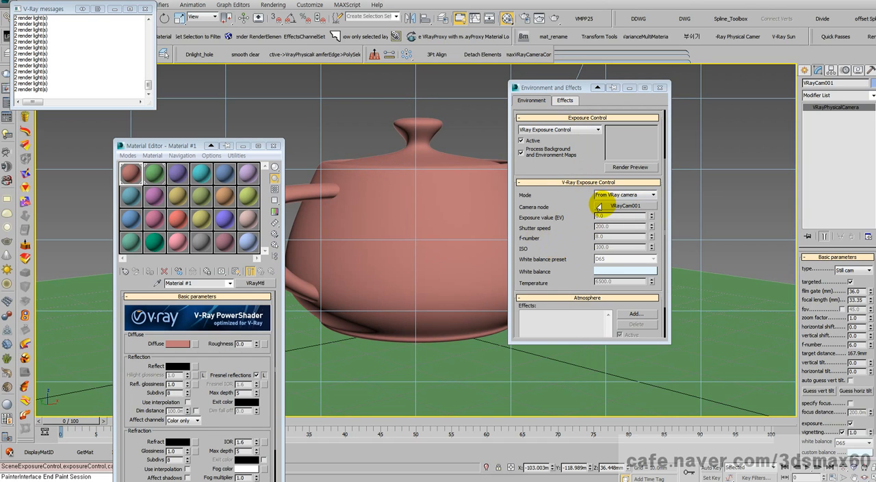
- Switch the V-Ray exposure mode to From EV parameter and back to From VRay camera
{"action": "left_click", "coordinate": [618, 195]}
{"action": "left_click", "coordinate": [613, 209]}
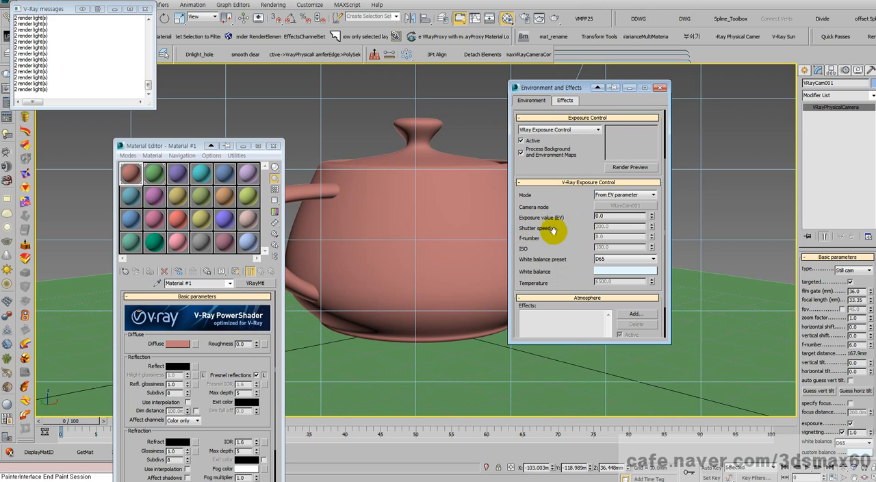
{"action": "left_click", "coordinate": [622, 195]}
{"action": "left_click", "coordinate": [624, 201]}
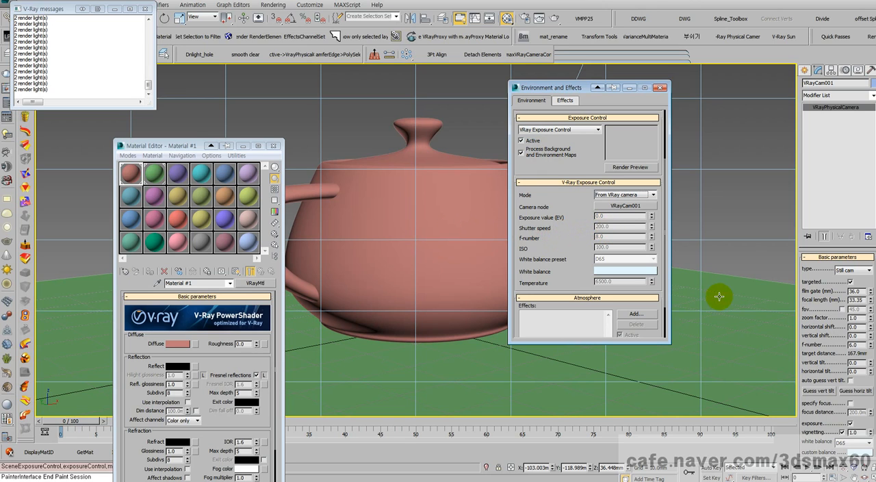
- Set the physical camera's shutter speed to 400 and render the camera view
{"action": "left_click_drag", "start_coordinate": [832, 353], "coordinate": [831, 232]}
{"action": "left_click_drag", "start_coordinate": [808, 383], "coordinate": [816, 299]}
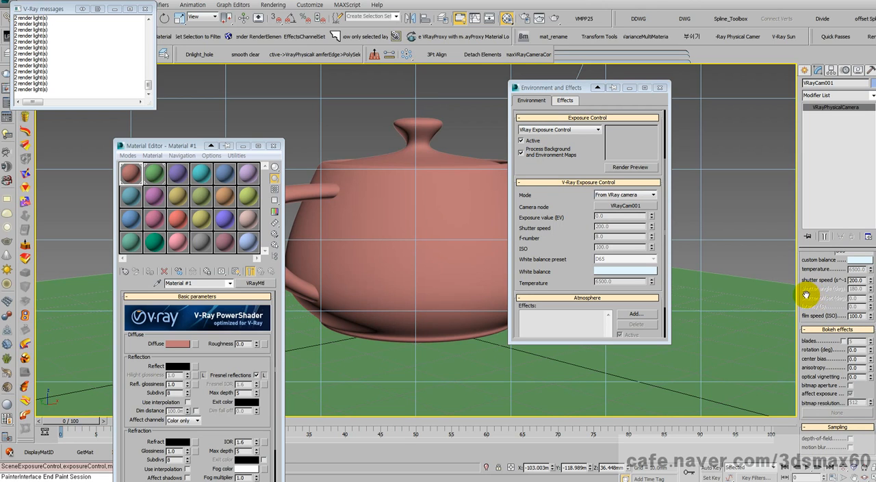
{"action": "double_click", "coordinate": [858, 280]}
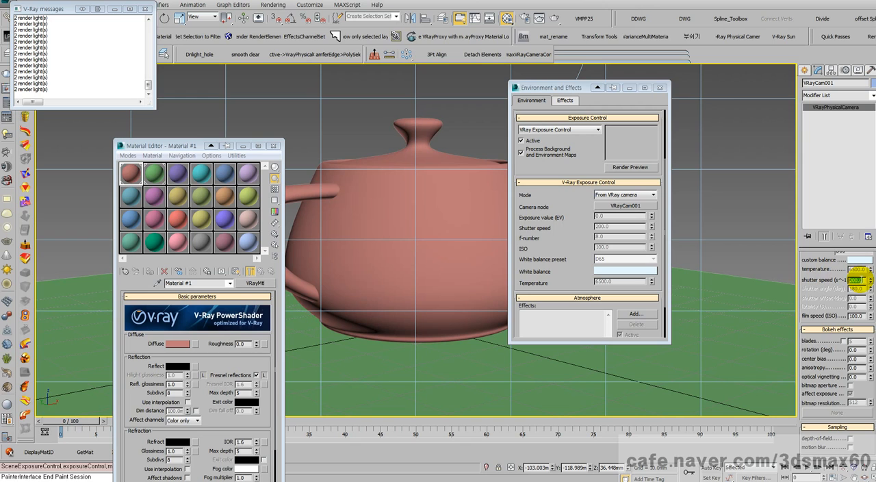
{"action": "type", "text": "400"}
{"action": "key", "text": "Return"}
{"action": "right_click", "coordinate": [429, 254]}
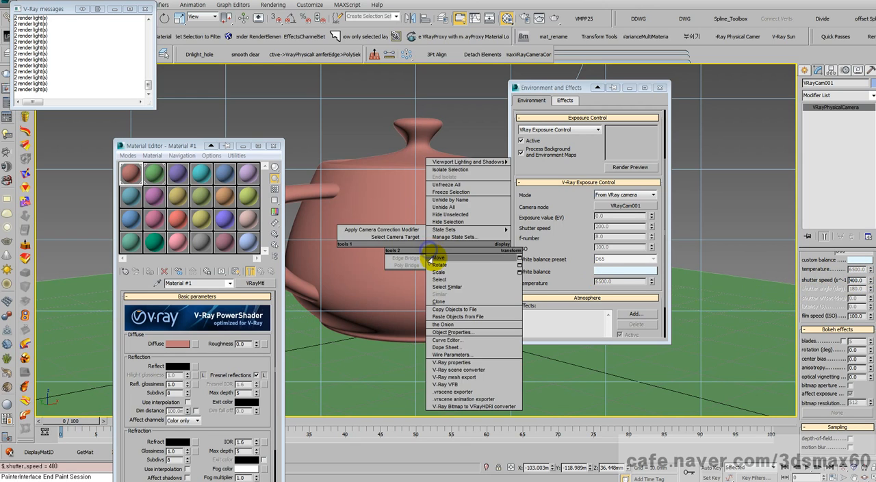
{"action": "left_click", "coordinate": [433, 259]}
{"action": "key", "text": "shift+q"}
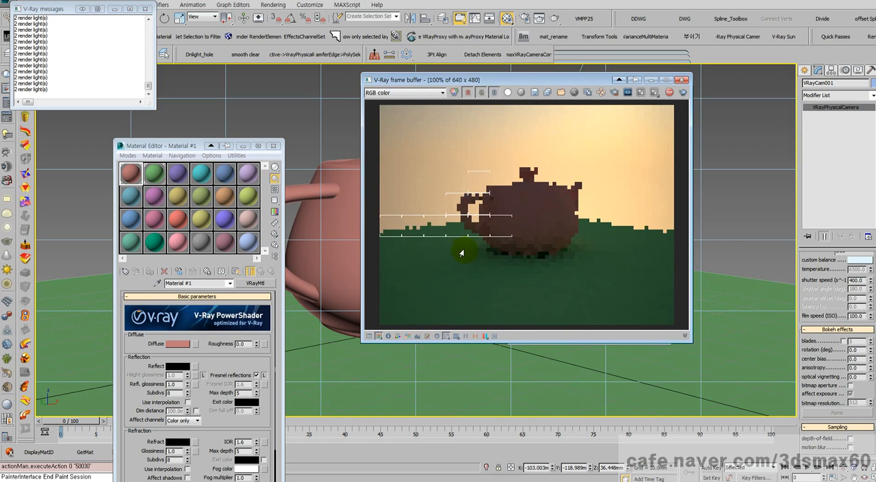
- Set the physical camera's shutter speed to 50 and repeat the last render
{"action": "left_click", "coordinate": [856, 280]}
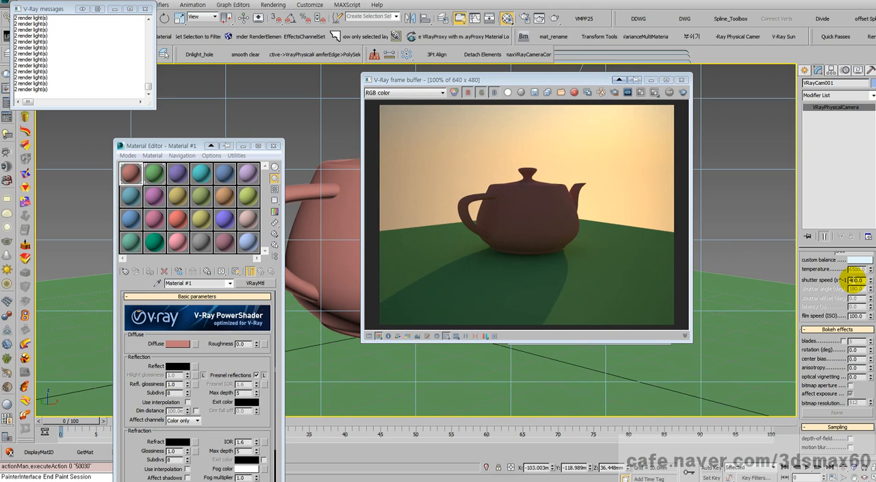
{"action": "type", "text": "50"}
{"action": "key", "text": "Return"}
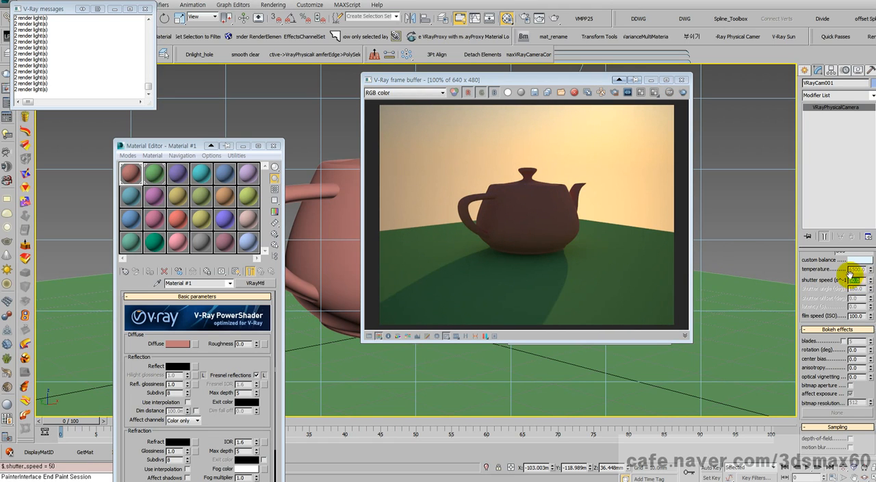
{"action": "left_click", "coordinate": [683, 93]}
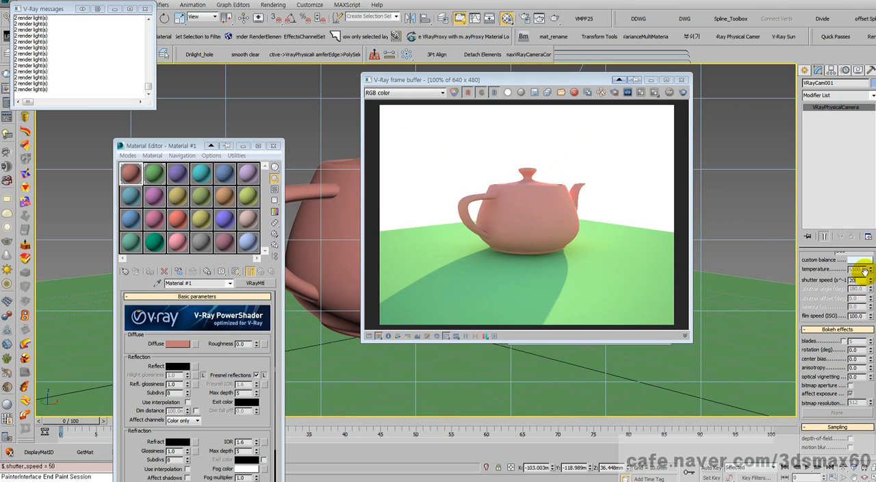
- Set the physical camera's shutter speed to 200, reposition the open windows and close the frame buffer
{"action": "key", "text": "Return"}
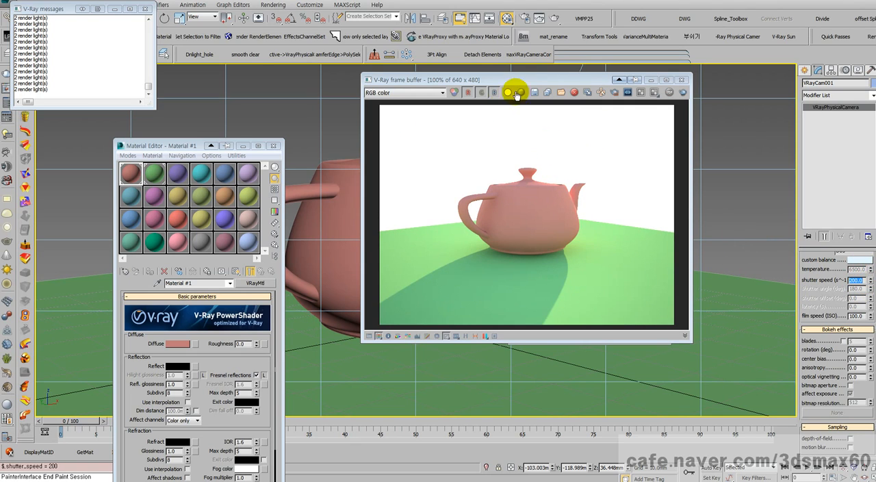
{"action": "left_click_drag", "start_coordinate": [525, 82], "coordinate": [493, 82]}
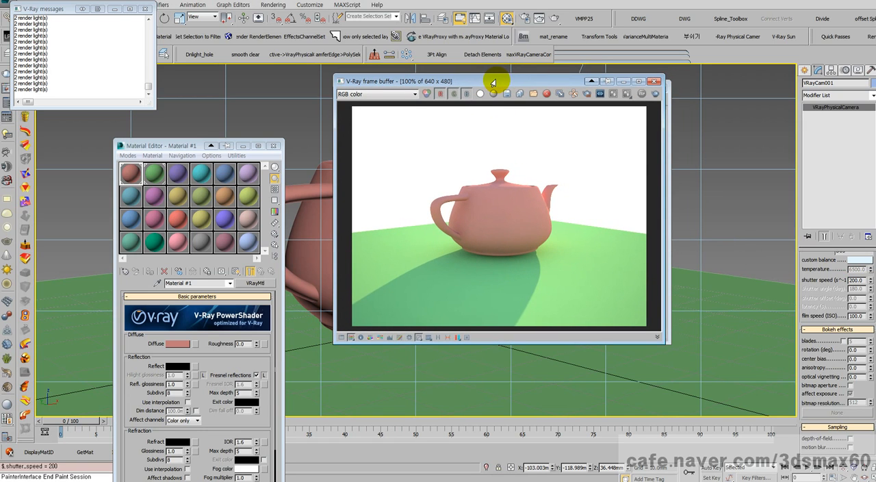
{"action": "left_click_drag", "start_coordinate": [182, 146], "coordinate": [205, 52]}
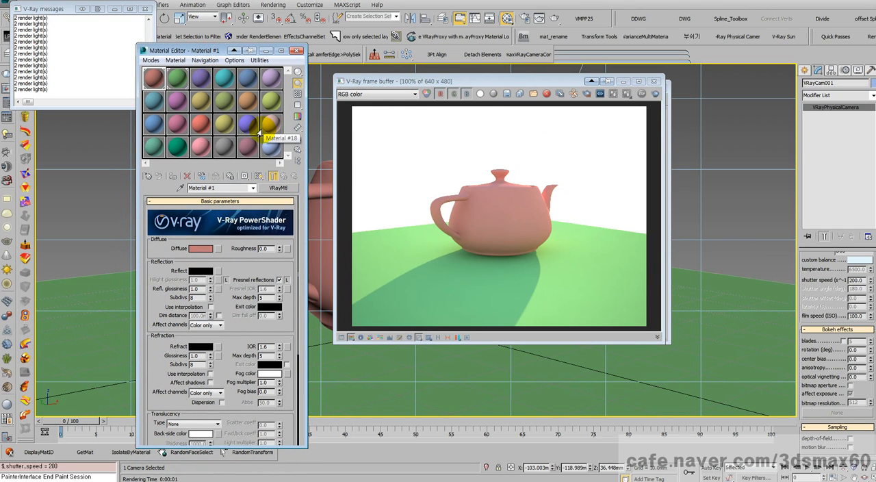
{"action": "left_click", "coordinate": [654, 83]}
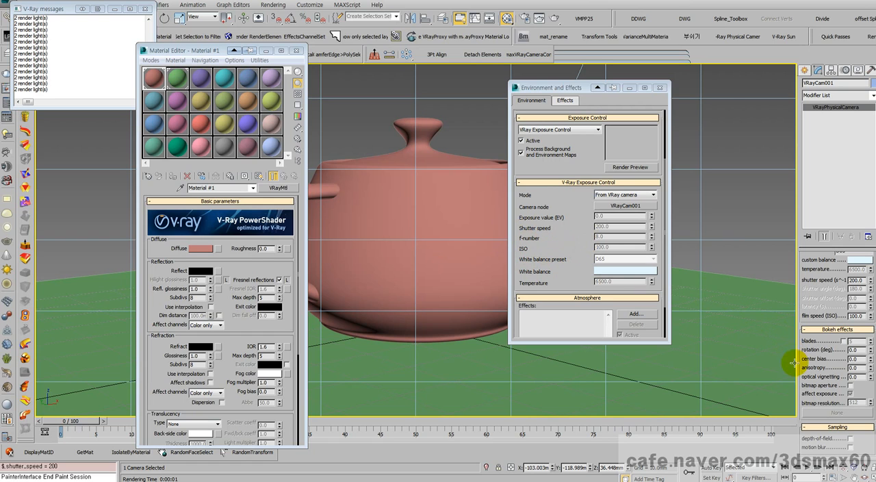
{"action": "scroll", "coordinate": [825, 363], "scroll_direction": "down", "scroll_amount": 3}
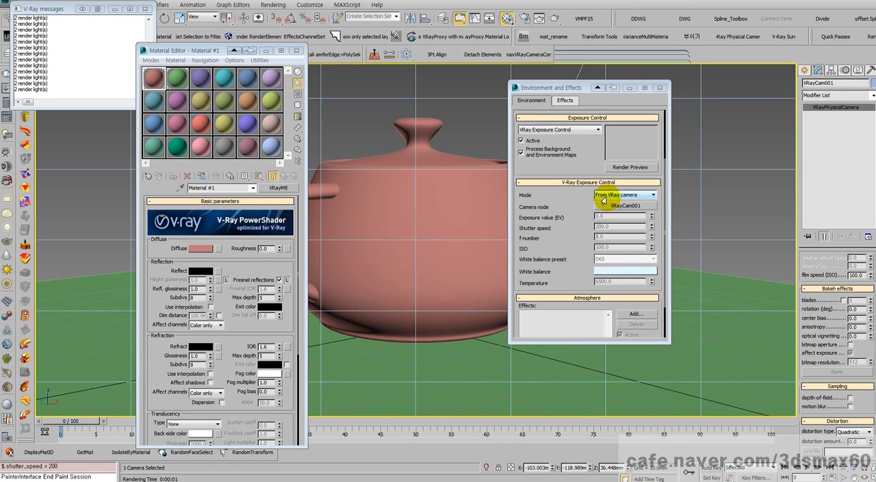
- Render the camera view with the updated exposure and close the frame buffer
{"action": "right_click", "coordinate": [440, 198]}
{"action": "left_click", "coordinate": [450, 214]}
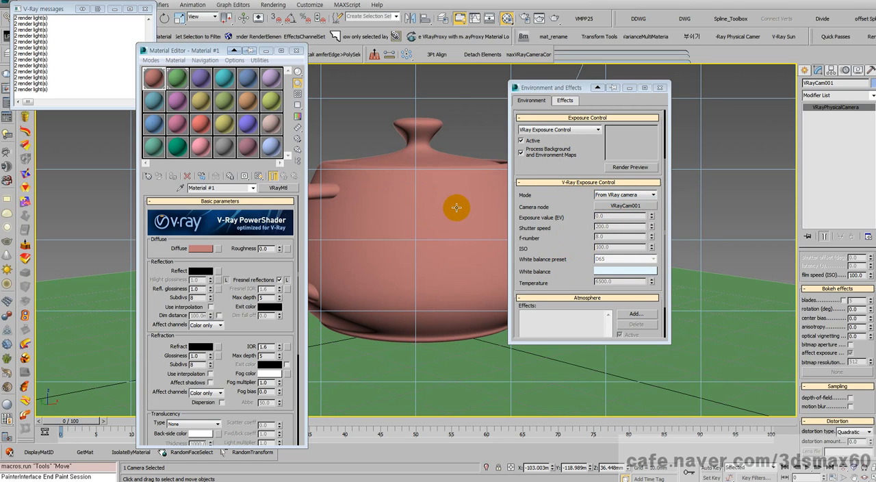
{"action": "key", "text": "shift+q"}
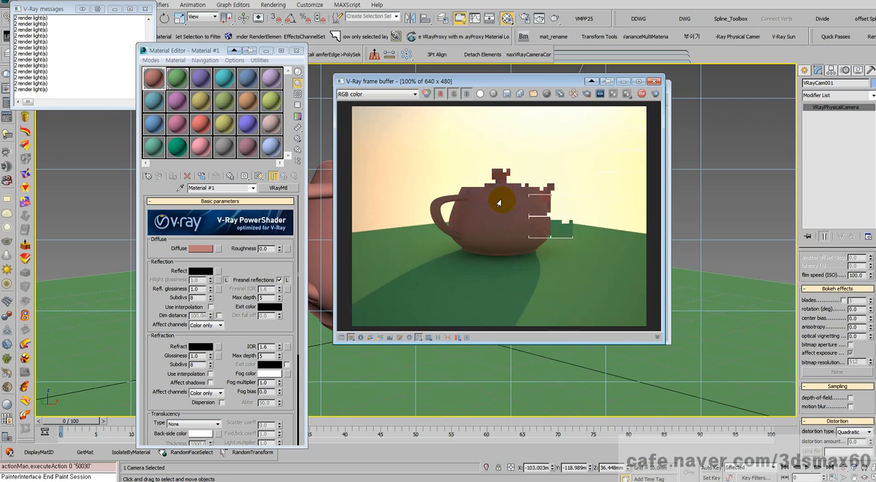
{"action": "left_click", "coordinate": [653, 81]}
- Render the front view of the teapot twice, the second time framed closer, and close the frame buffer
{"action": "key", "text": "8"}
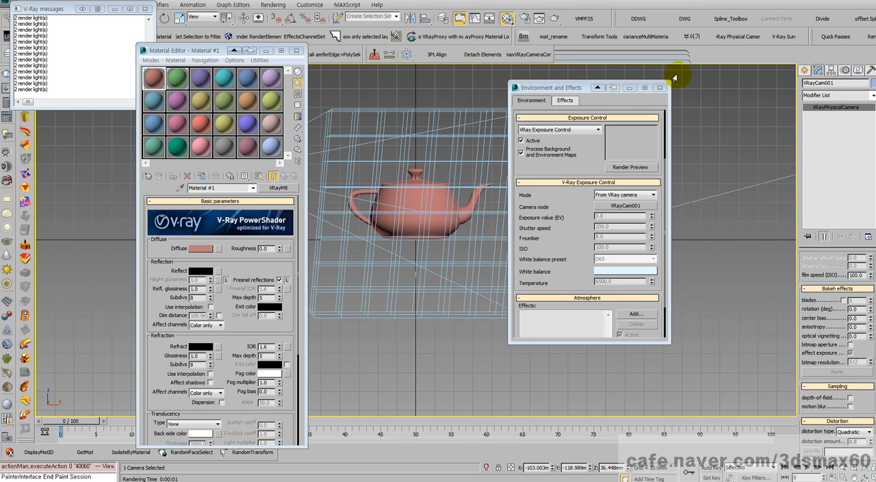
{"action": "key", "text": "shift+q"}
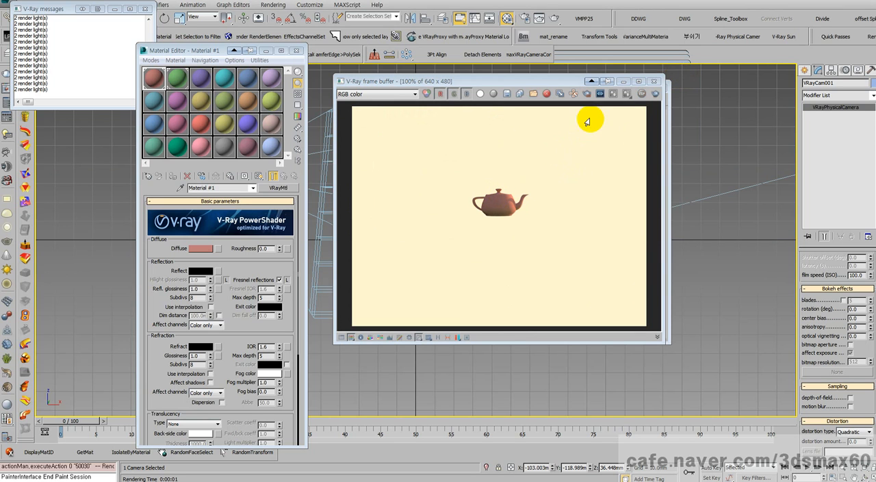
{"action": "left_click", "coordinate": [654, 81]}
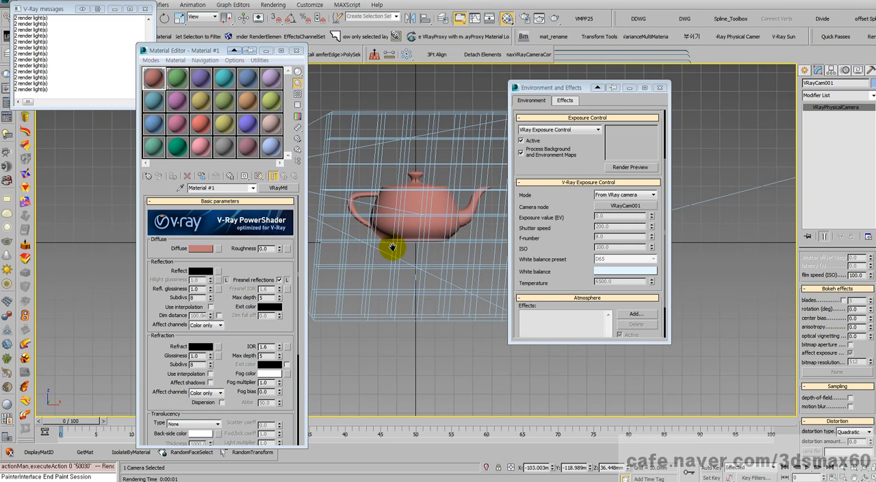
{"action": "scroll", "coordinate": [401, 171], "scroll_direction": "up", "scroll_amount": 5}
{"action": "scroll", "coordinate": [429, 197], "scroll_direction": "up", "scroll_amount": 3}
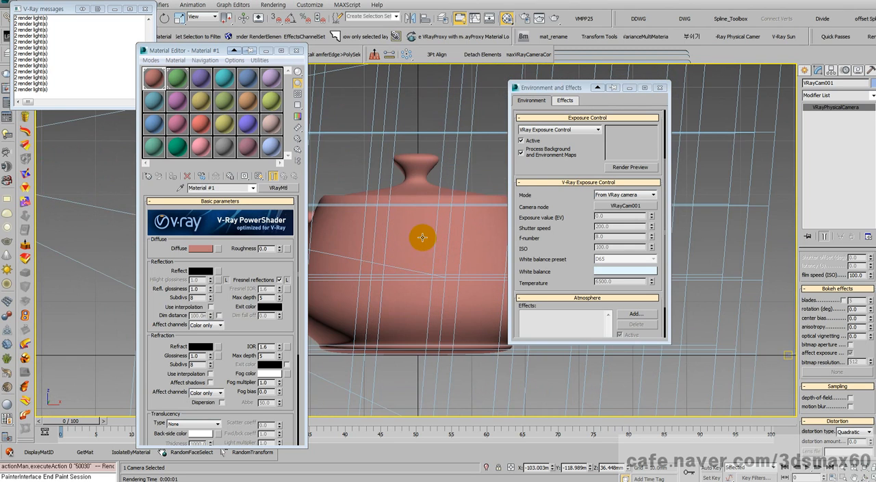
{"action": "key", "text": "shift+q"}
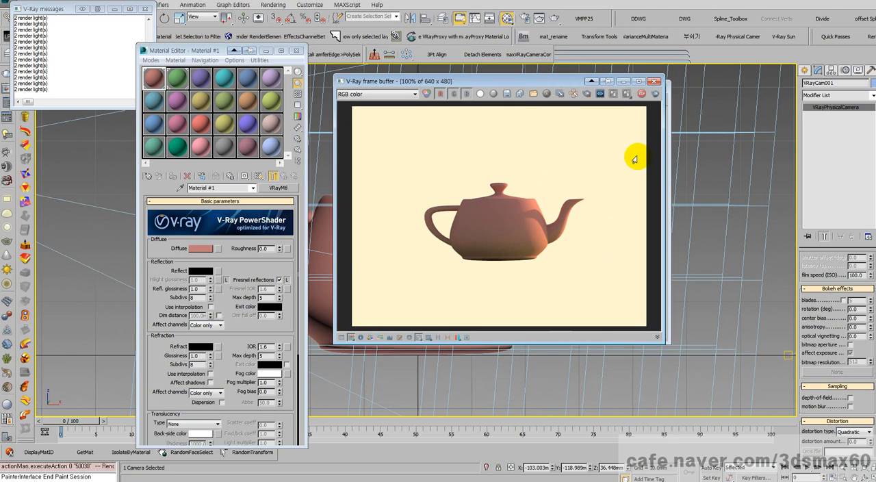
{"action": "left_click", "coordinate": [653, 82]}
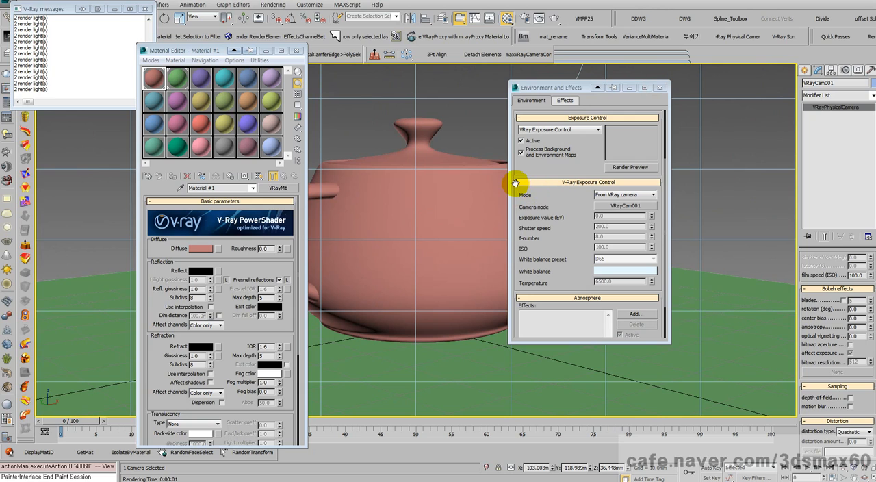
{"action": "right_click", "coordinate": [468, 213]}
{"action": "left_click", "coordinate": [478, 220]}
{"action": "right_click", "coordinate": [475, 221]}
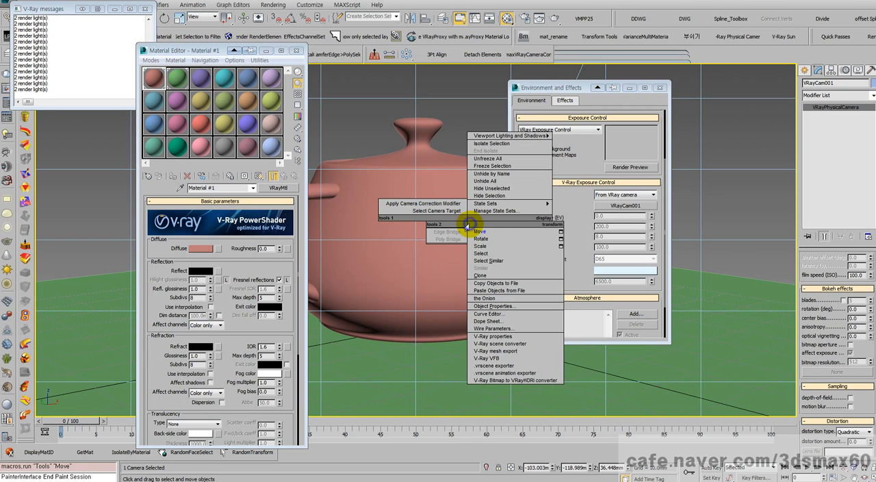
{"action": "left_click", "coordinate": [483, 221]}
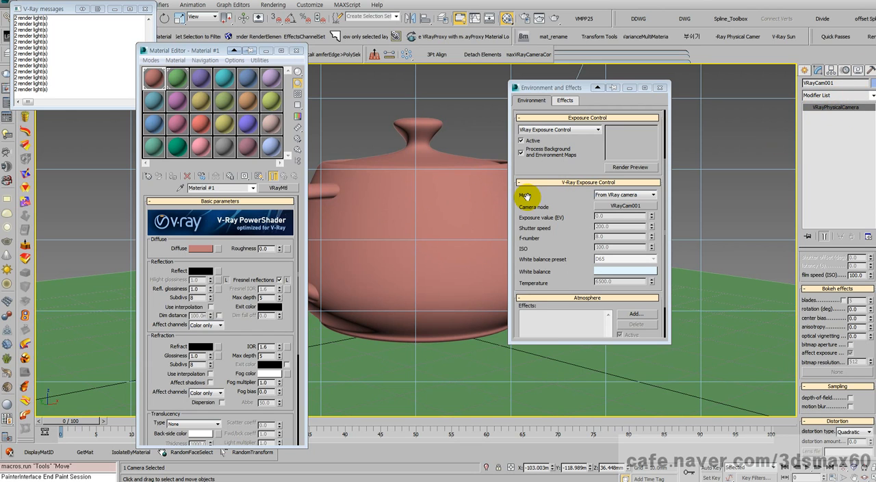
- Create a standard Target camera in the top view, placed beside the physical camera and aimed at the teapot
{"action": "key", "text": "t"}
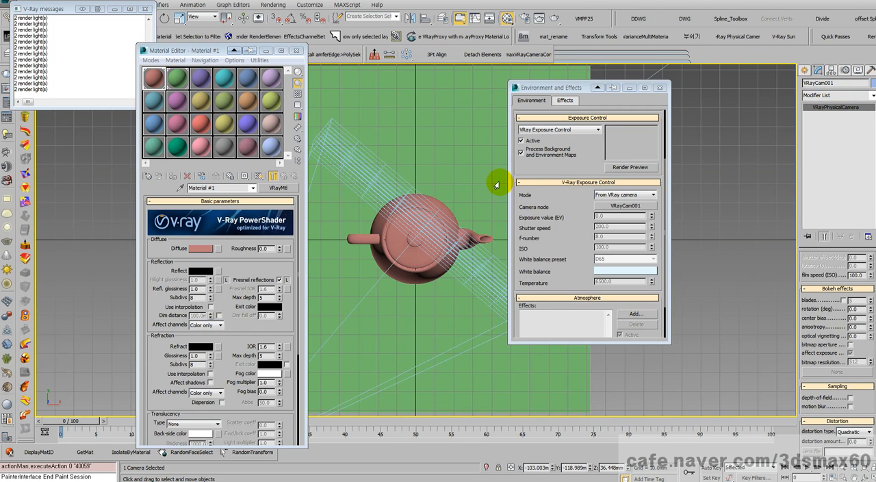
{"action": "scroll", "coordinate": [442, 221], "scroll_direction": "down", "scroll_amount": 3}
{"action": "middle_click_drag", "start_coordinate": [437, 233], "coordinate": [477, 173]}
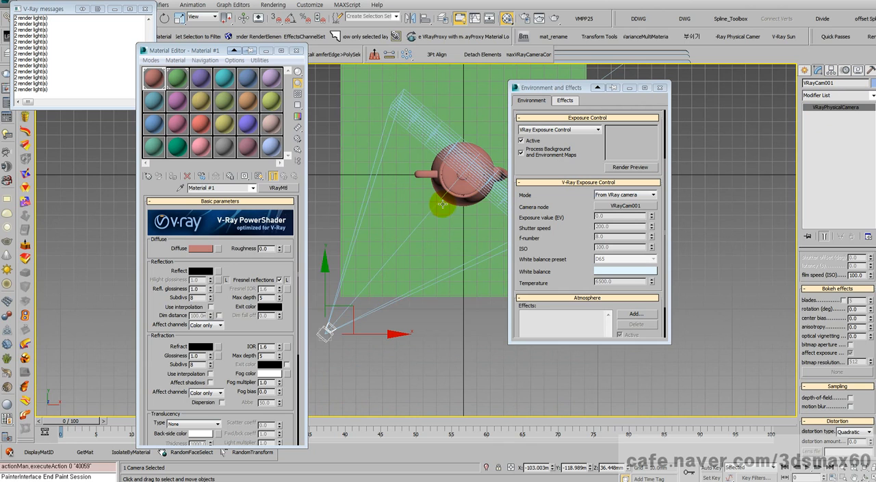
{"action": "mouse_move", "coordinate": [353, 310]}
{"action": "left_mouse_down"}
{"action": "mouse_move", "coordinate": [553, 336]}
{"action": "mouse_move", "coordinate": [396, 251]}
{"action": "mouse_move", "coordinate": [353, 310]}
{"action": "left_mouse_up"}
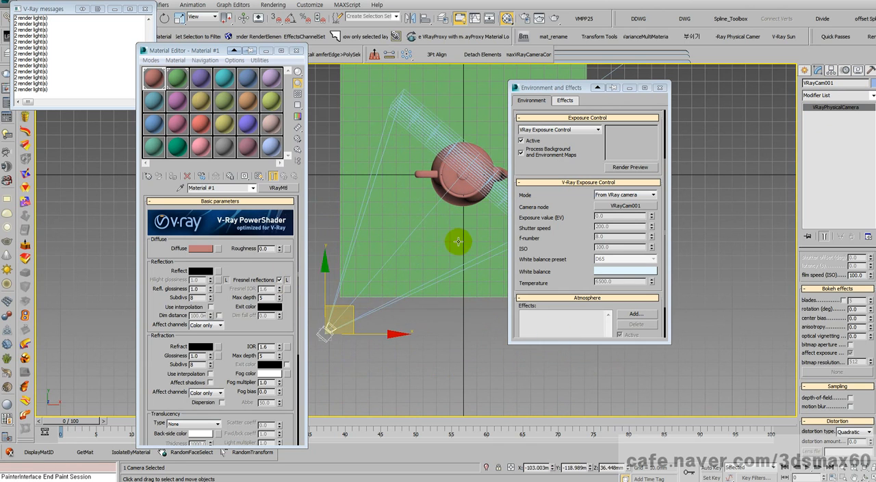
{"action": "left_click", "coordinate": [805, 70]}
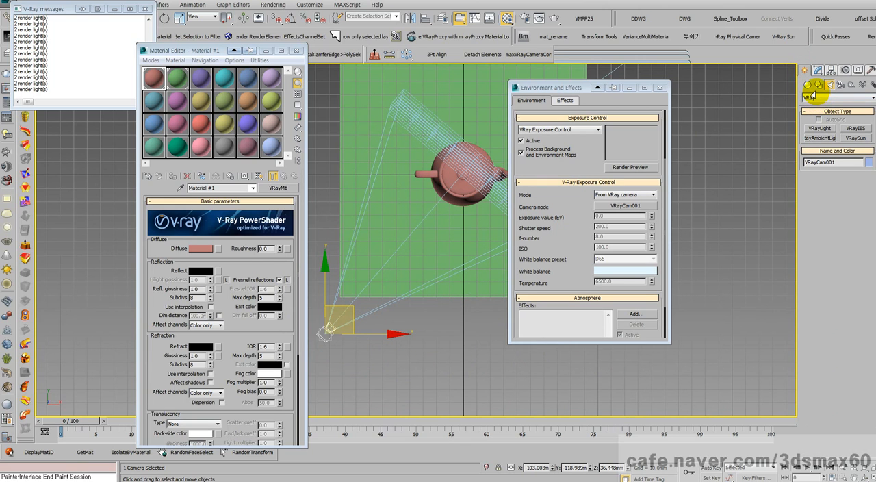
{"action": "left_click", "coordinate": [810, 98]}
{"action": "left_click", "coordinate": [820, 110]}
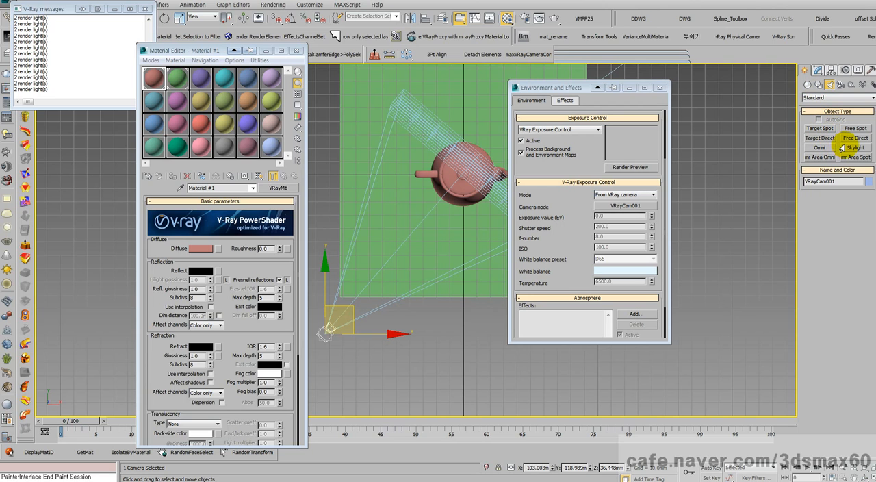
{"action": "left_click", "coordinate": [841, 85]}
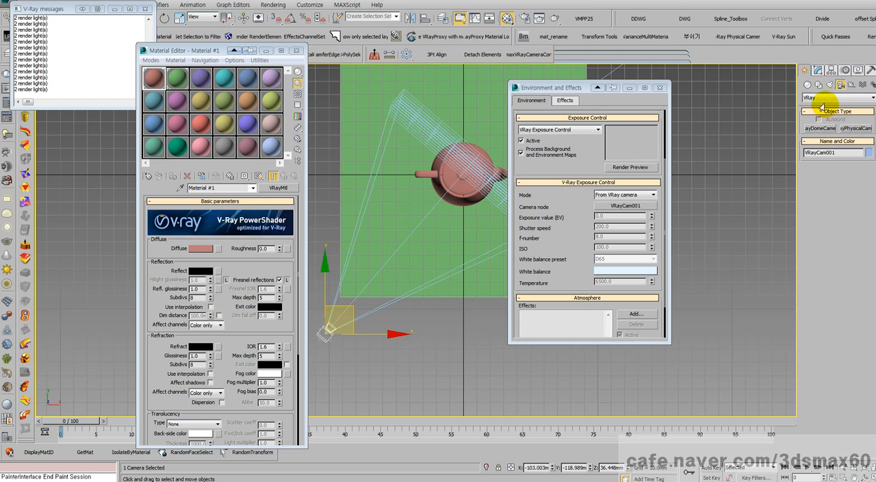
{"action": "left_click", "coordinate": [821, 98]}
{"action": "left_click", "coordinate": [821, 106]}
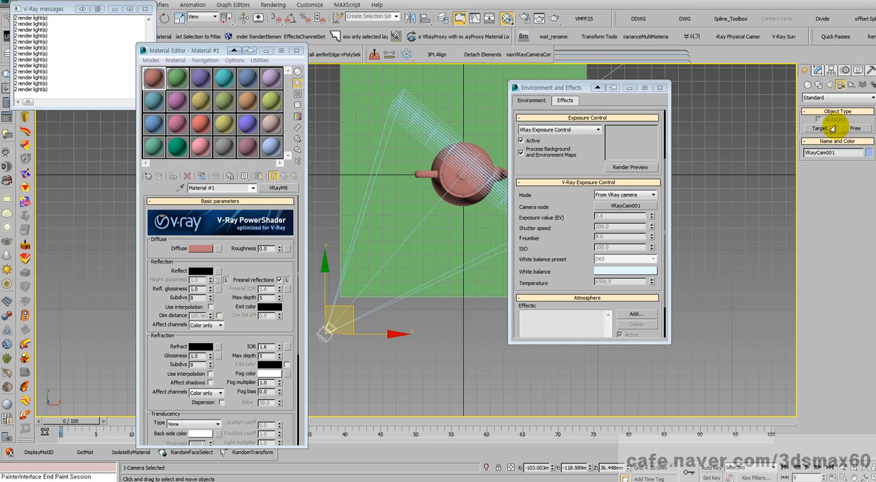
{"action": "left_click", "coordinate": [832, 128]}
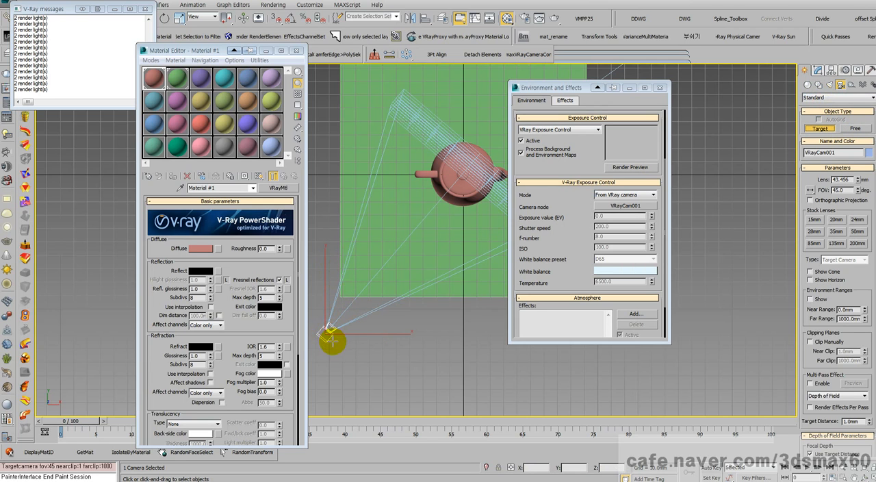
{"action": "left_click_drag", "start_coordinate": [339, 350], "coordinate": [471, 200]}
{"action": "right_click", "coordinate": [466, 201]}
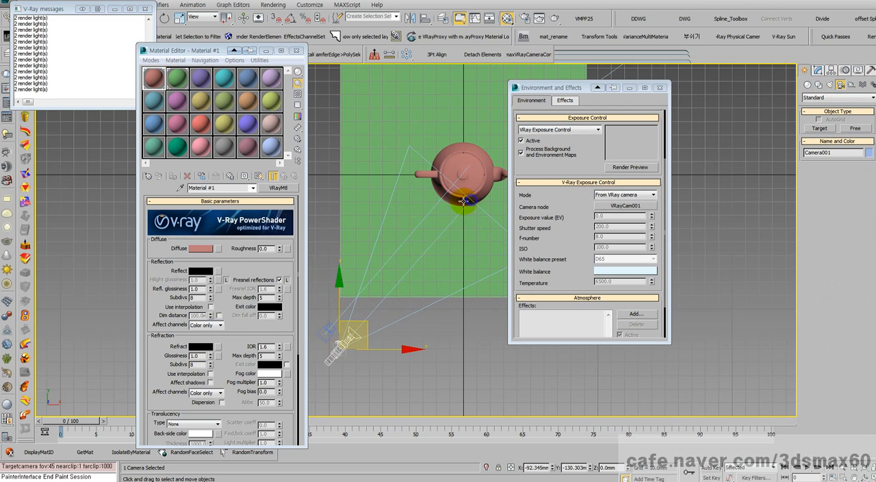
- Close the Material Editor and V-Ray messages windows and limit the selection filter to Cameras
{"action": "left_click", "coordinate": [296, 50]}
{"action": "left_click", "coordinate": [145, 9]}
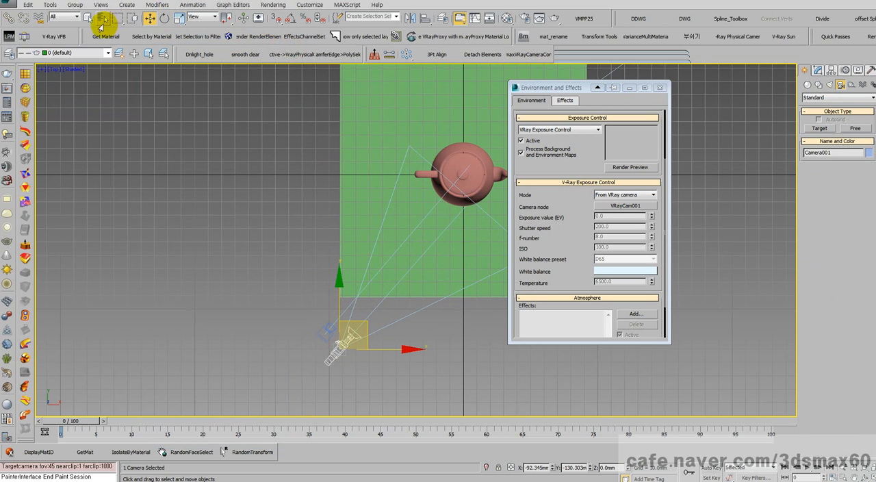
{"action": "left_click", "coordinate": [66, 18]}
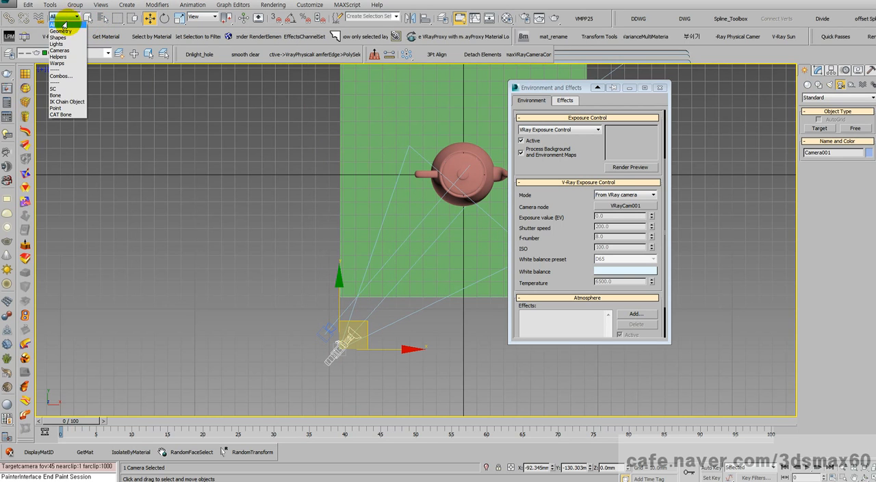
{"action": "left_click", "coordinate": [59, 50]}
- Align the new standard camera to the physical camera in X, Y and Z position, pivot point to pivot point
{"action": "middle_click_drag", "start_coordinate": [401, 199], "coordinate": [355, 228]}
{"action": "scroll", "coordinate": [306, 232], "scroll_direction": "up", "scroll_amount": 4}
{"action": "key", "text": "alt+a"}
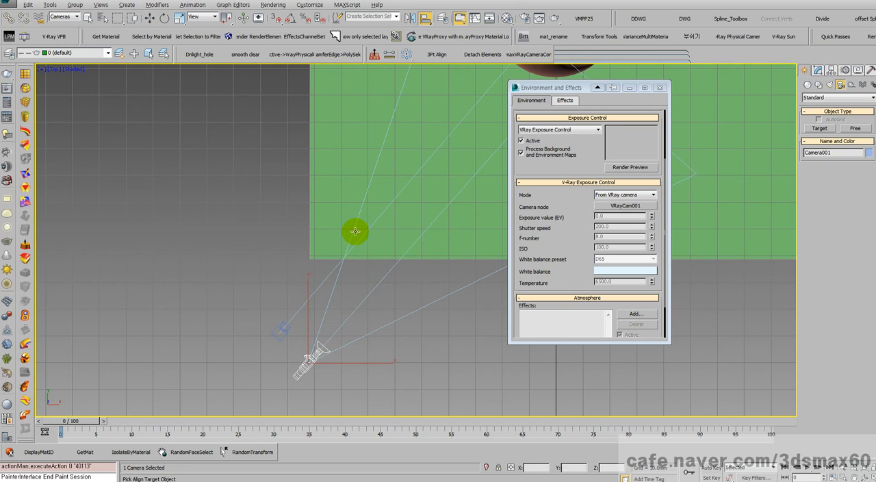
{"action": "left_click", "coordinate": [283, 333]}
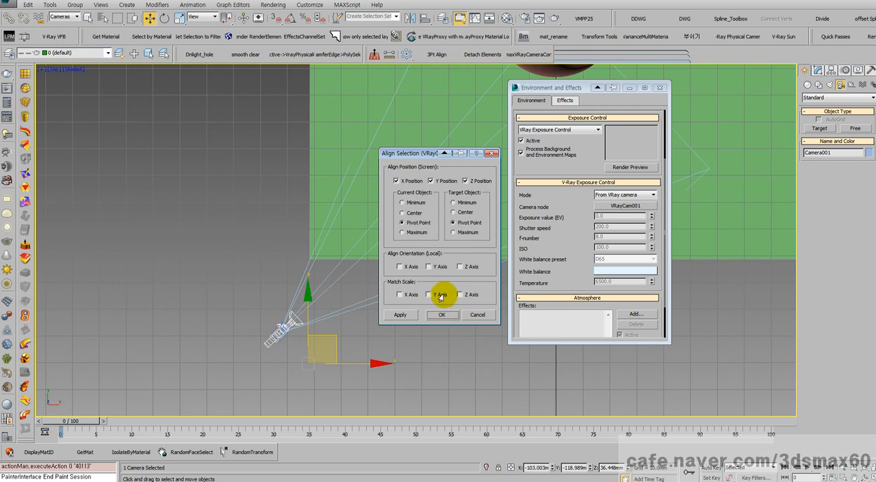
{"action": "left_click", "coordinate": [442, 314]}
- Show the top view in wireframe and select only the new standard camera's target
{"action": "middle_click_drag", "start_coordinate": [445, 313], "coordinate": [254, 299]}
{"action": "scroll", "coordinate": [317, 178], "scroll_direction": "up", "scroll_amount": 2}
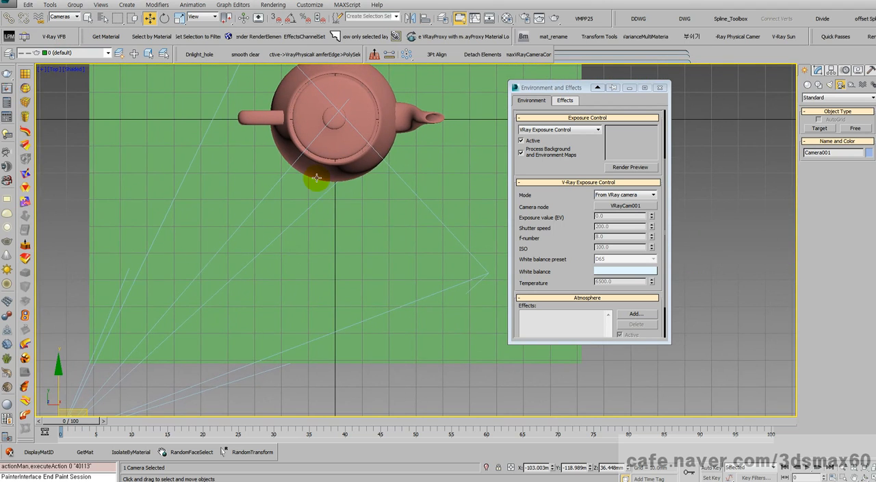
{"action": "middle_click_drag", "start_coordinate": [317, 178], "coordinate": [310, 233]}
{"action": "scroll", "coordinate": [404, 293], "scroll_direction": "down", "scroll_amount": 2}
{"action": "middle_click_drag", "start_coordinate": [404, 292], "coordinate": [386, 243]}
{"action": "key", "text": "F3"}
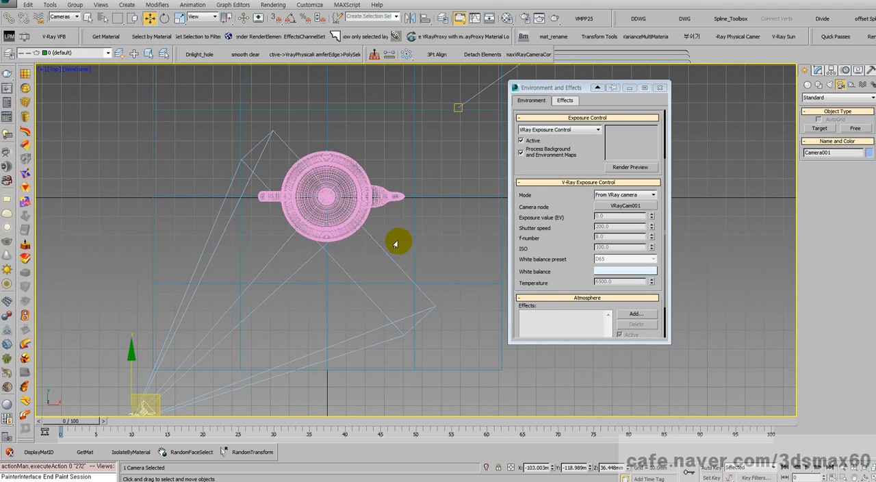
{"action": "left_click_drag", "start_coordinate": [367, 280], "coordinate": [293, 199]}
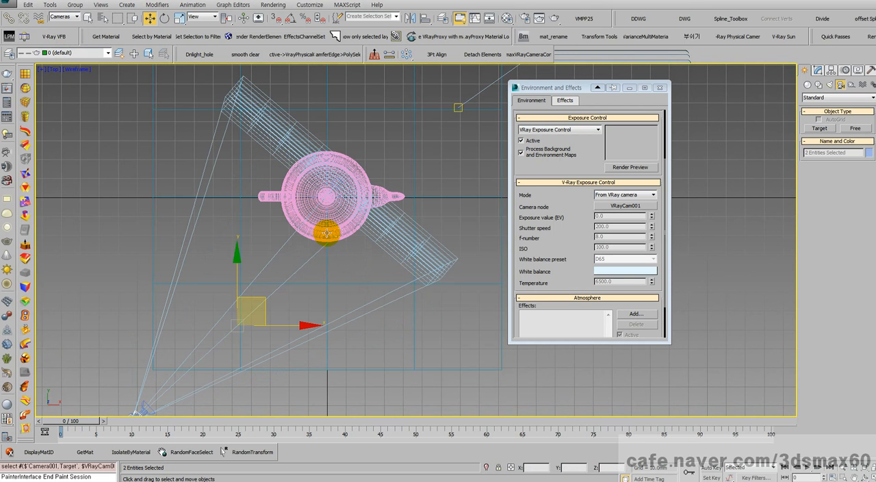
{"action": "left_click_drag", "start_coordinate": [366, 272], "coordinate": [330, 226]}
{"action": "middle_click_drag", "start_coordinate": [352, 235], "coordinate": [380, 268]}
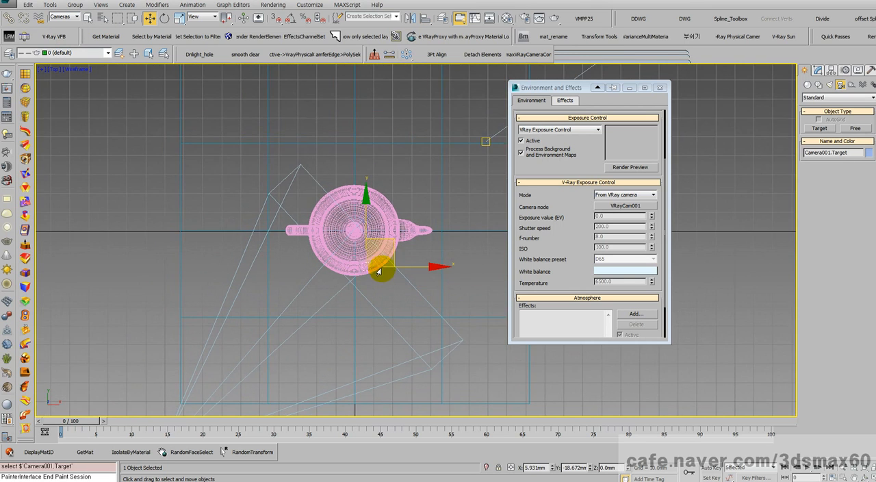
- Align the standard camera's target to the physical camera's target in X, Y and Z position, pivot point to pivot point
{"action": "scroll", "coordinate": [381, 235], "scroll_direction": "up", "scroll_amount": 5}
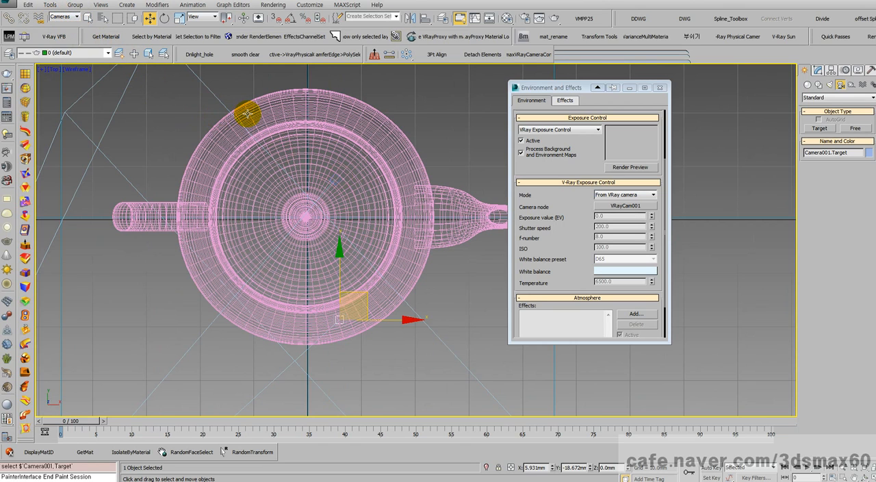
{"action": "key", "text": "alt+a"}
{"action": "left_click", "coordinate": [336, 181]}
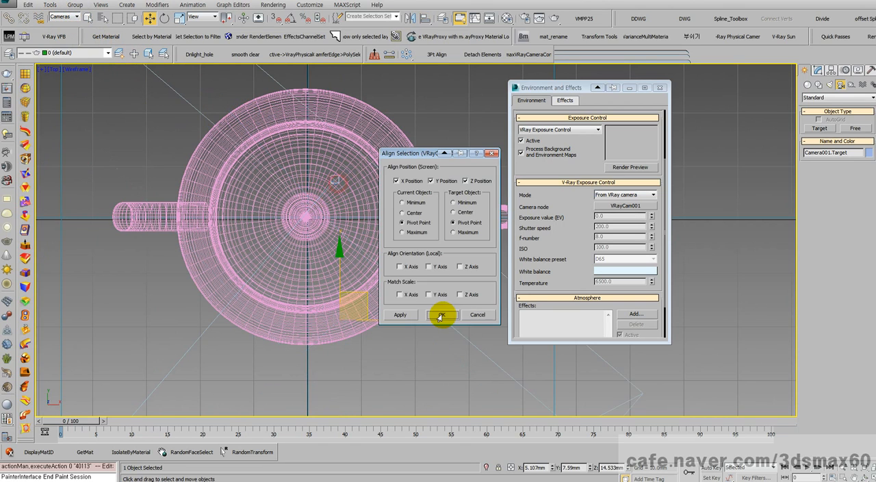
{"action": "left_click", "coordinate": [443, 315]}
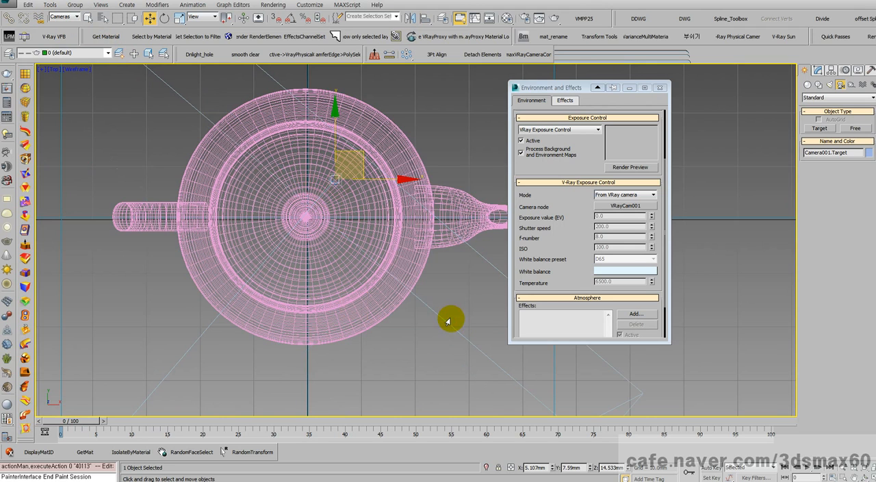
- Compare the teapot's framing through Camera001 with its framing through VRayCam001, ending on the VRayCam001 view
{"action": "key", "text": "c"}
{"action": "double_click", "coordinate": [418, 176]}
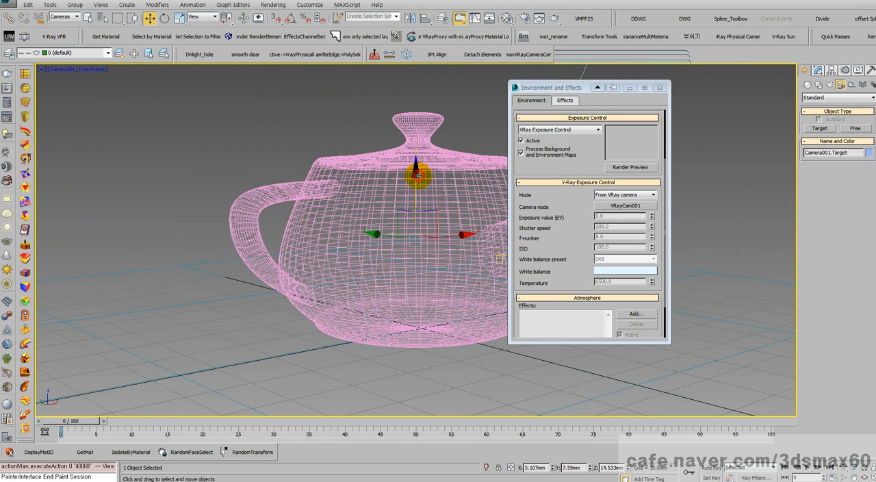
{"action": "left_click", "coordinate": [60, 69]}
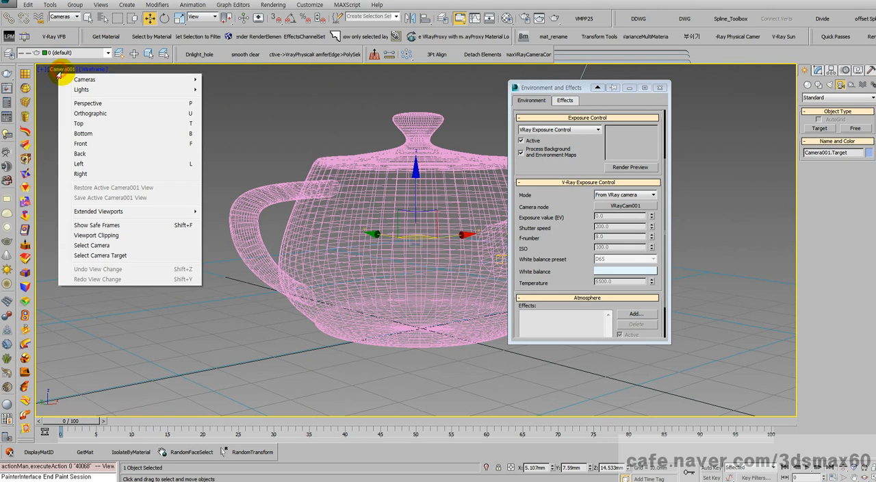
{"action": "mouse_move", "coordinate": [158, 83]}
{"action": "left_click", "coordinate": [228, 90]}
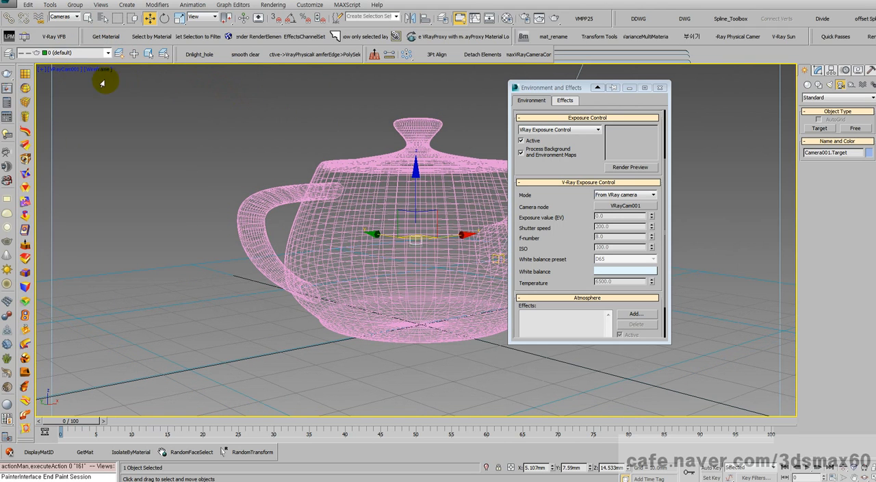
{"action": "left_click", "coordinate": [70, 71]}
{"action": "mouse_move", "coordinate": [141, 79]}
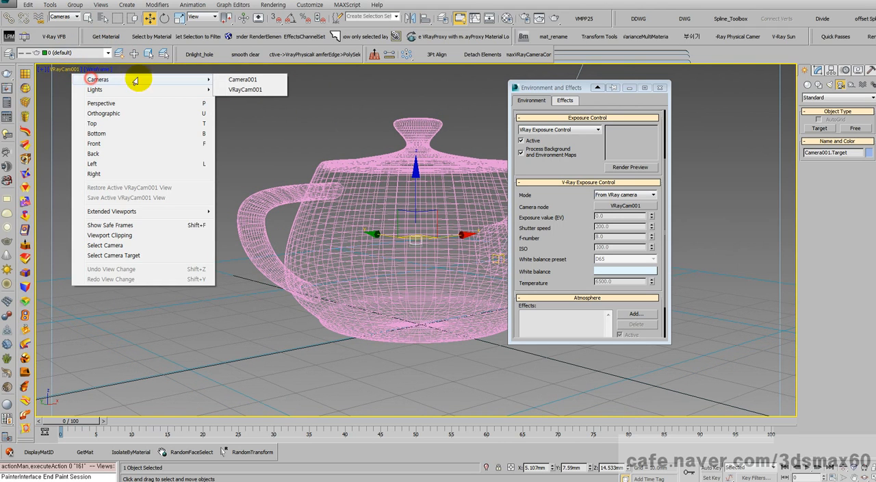
{"action": "left_click", "coordinate": [238, 87]}
- Select VRayCam001 from its own view and examine its basic parameters, including focal length and field of view
{"action": "left_click", "coordinate": [818, 71]}
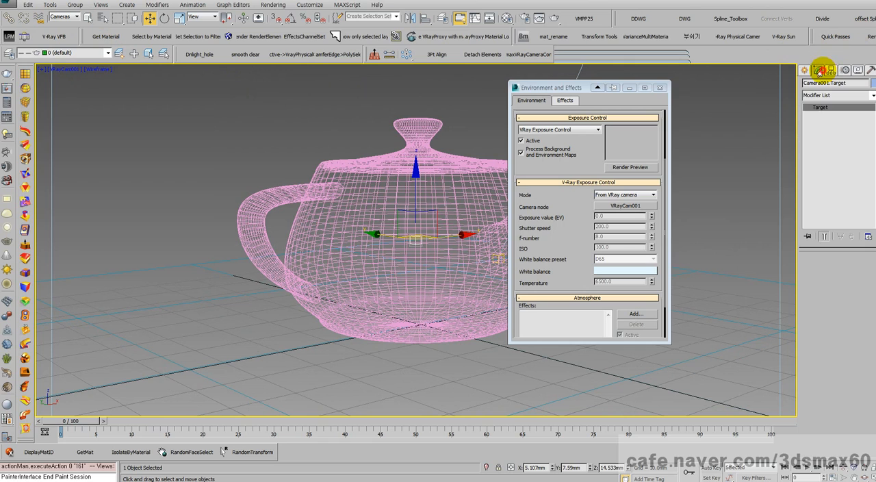
{"action": "left_click", "coordinate": [69, 71]}
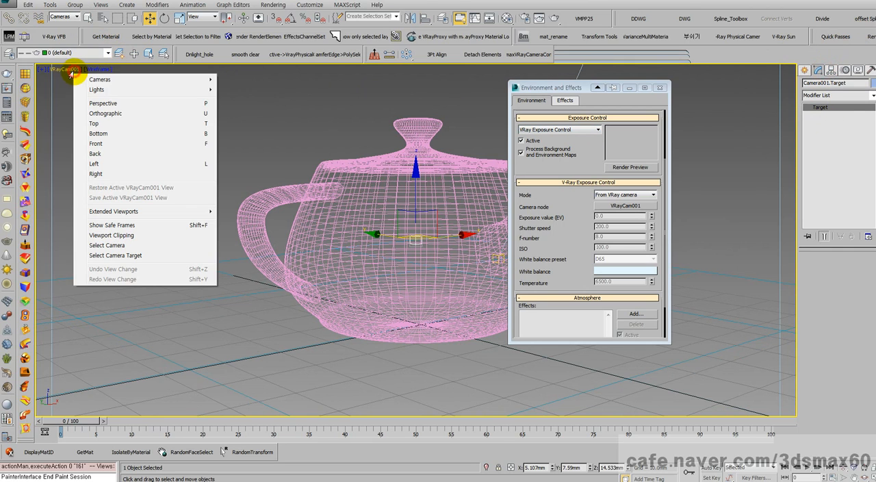
{"action": "mouse_move", "coordinate": [89, 89]}
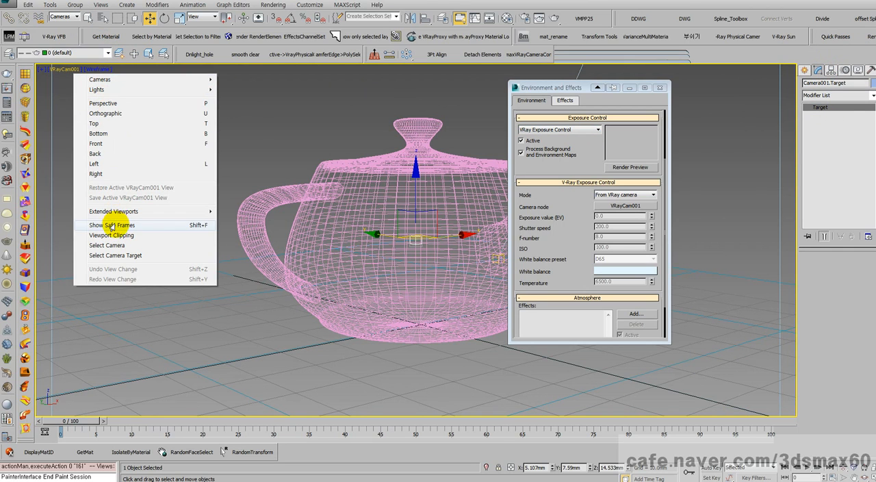
{"action": "left_click", "coordinate": [108, 245]}
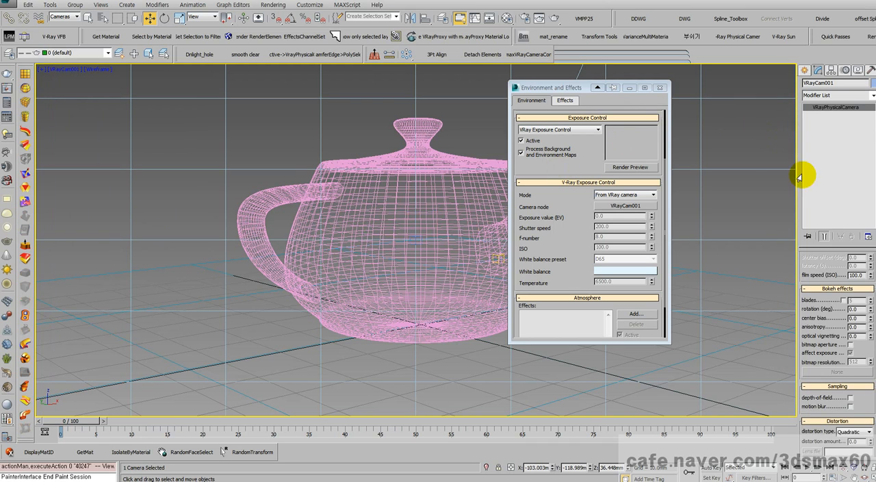
{"action": "left_click_drag", "start_coordinate": [827, 271], "coordinate": [837, 345]}
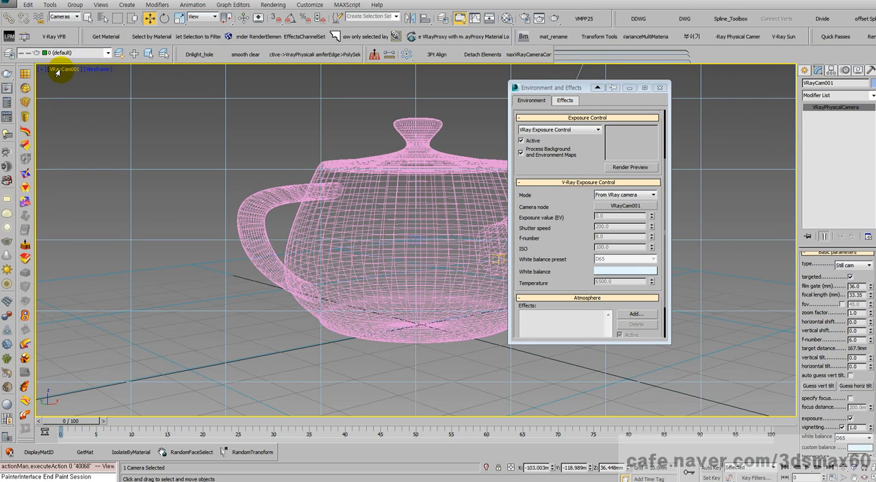
- Look through Camera001, select that camera and inspect its lens and FOV parameters
{"action": "left_click", "coordinate": [57, 71]}
{"action": "mouse_move", "coordinate": [121, 80]}
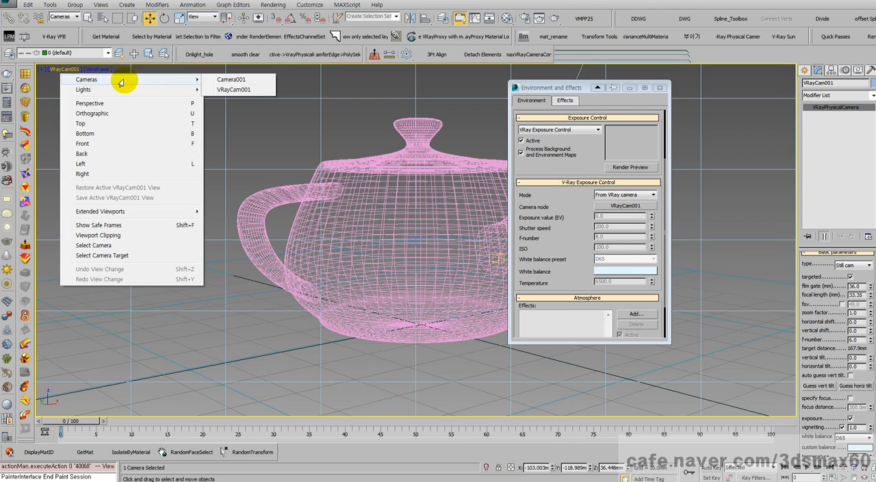
{"action": "left_click", "coordinate": [218, 80]}
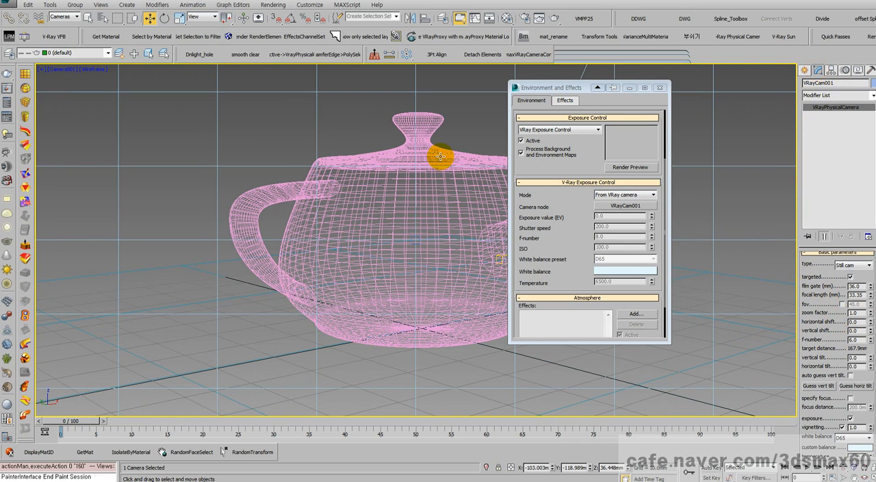
{"action": "left_click", "coordinate": [63, 70]}
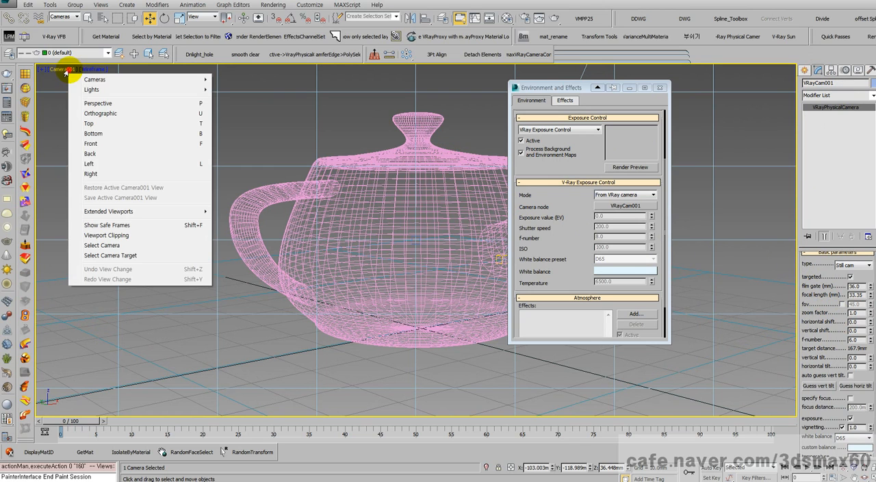
{"action": "left_click", "coordinate": [96, 245]}
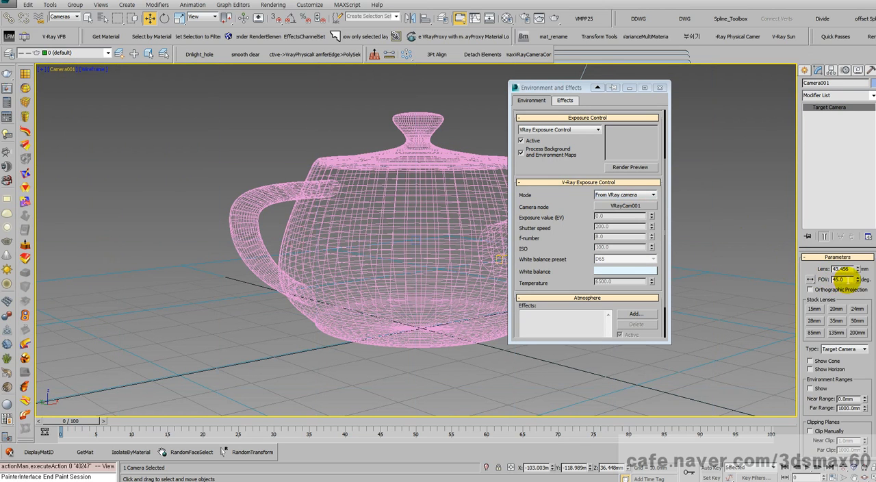
{"action": "left_click", "coordinate": [846, 280]}
- Look through VRayCam001, select that camera and copy its focal length value
{"action": "left_click", "coordinate": [56, 69]}
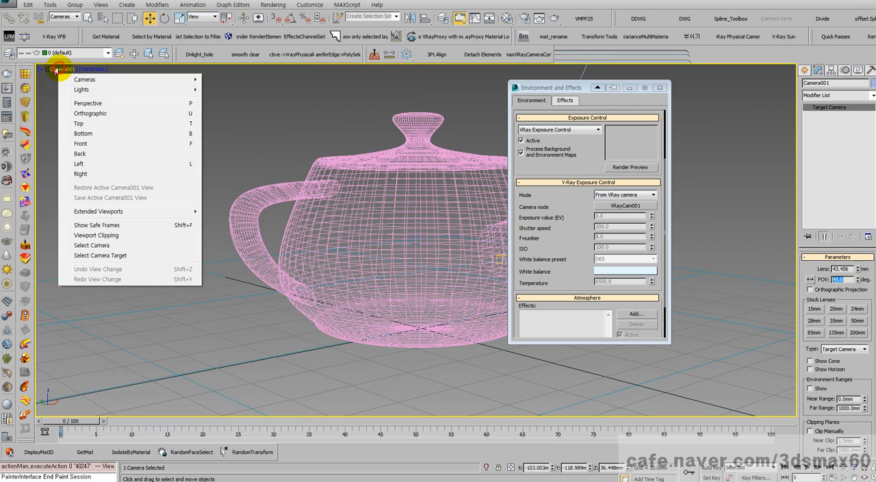
{"action": "mouse_move", "coordinate": [75, 79]}
{"action": "left_click", "coordinate": [226, 88]}
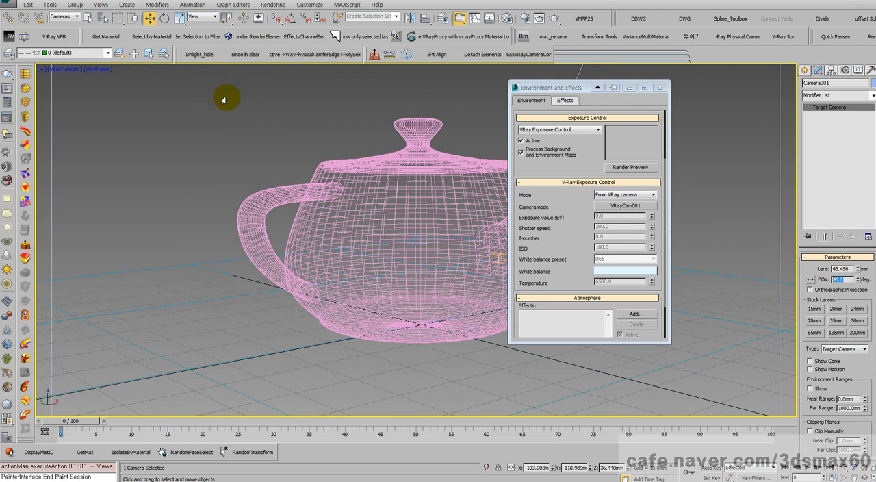
{"action": "left_click", "coordinate": [67, 69]}
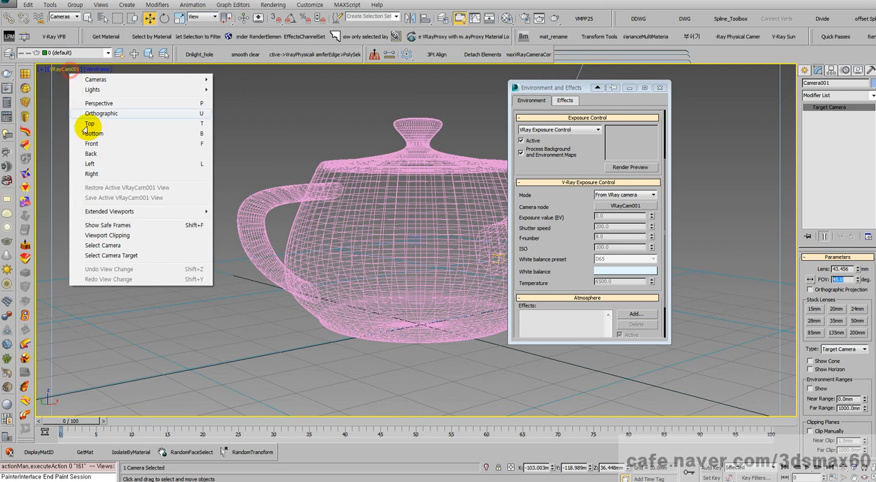
{"action": "left_click", "coordinate": [113, 245]}
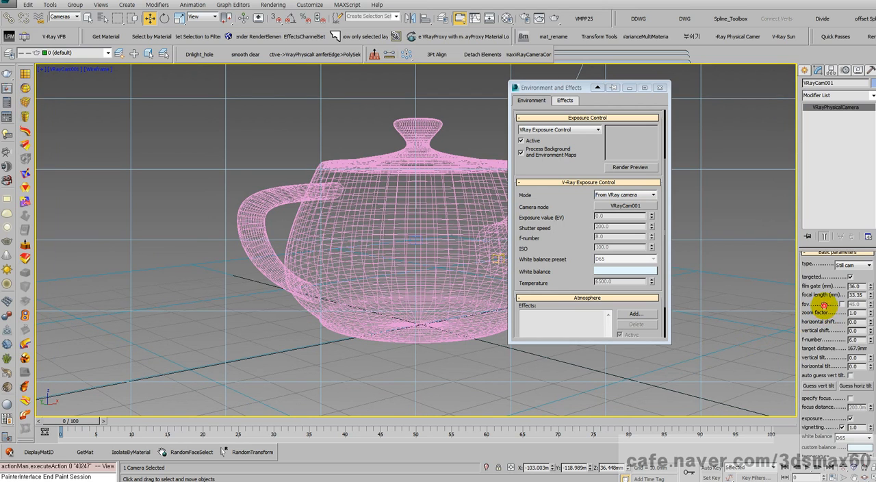
{"action": "scroll", "coordinate": [824, 305], "scroll_direction": "up", "scroll_amount": 1}
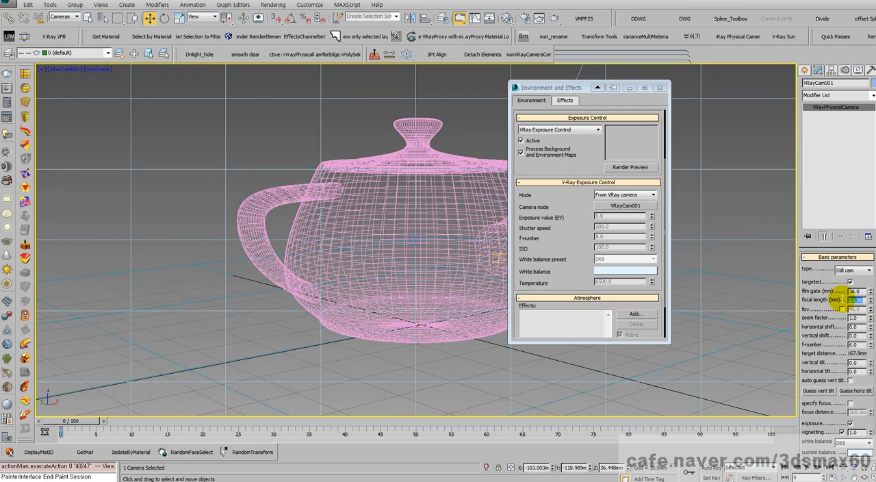
{"action": "right_click", "coordinate": [857, 300]}
{"action": "left_click", "coordinate": [799, 327]}
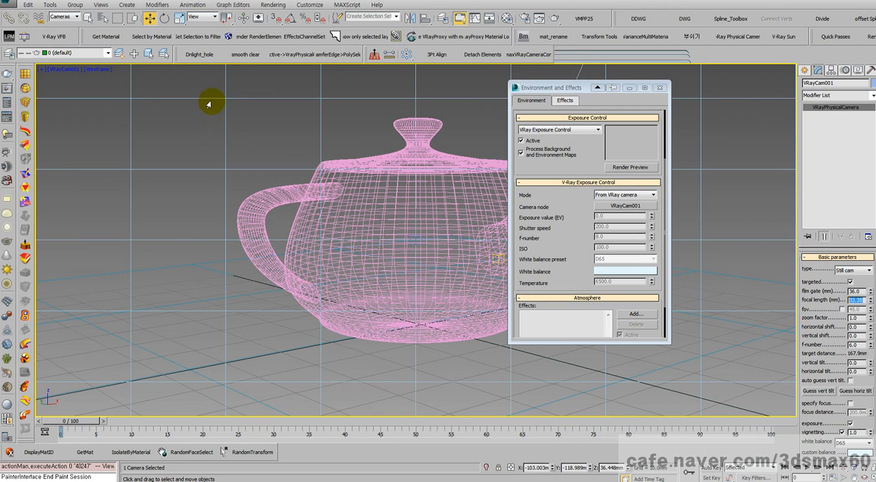
- Look through Camera001 again and select it so that its parameters can be edited
{"action": "left_click", "coordinate": [66, 69]}
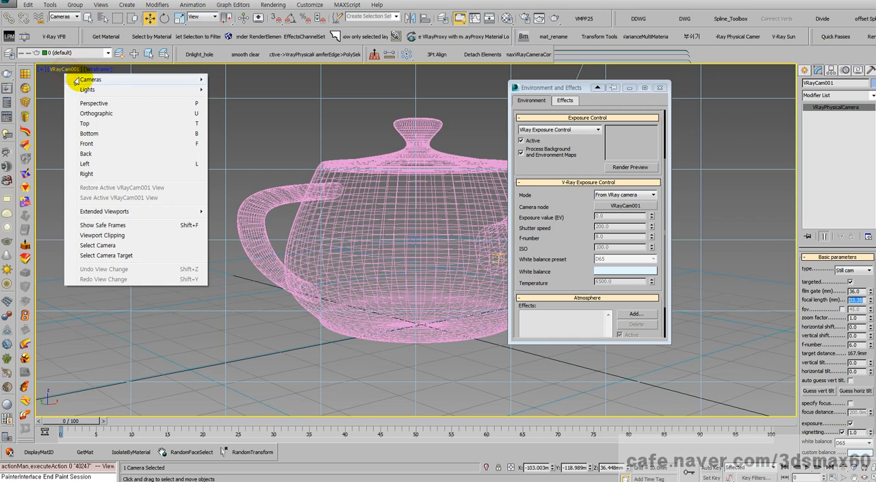
{"action": "mouse_move", "coordinate": [76, 80]}
{"action": "left_click", "coordinate": [244, 80]}
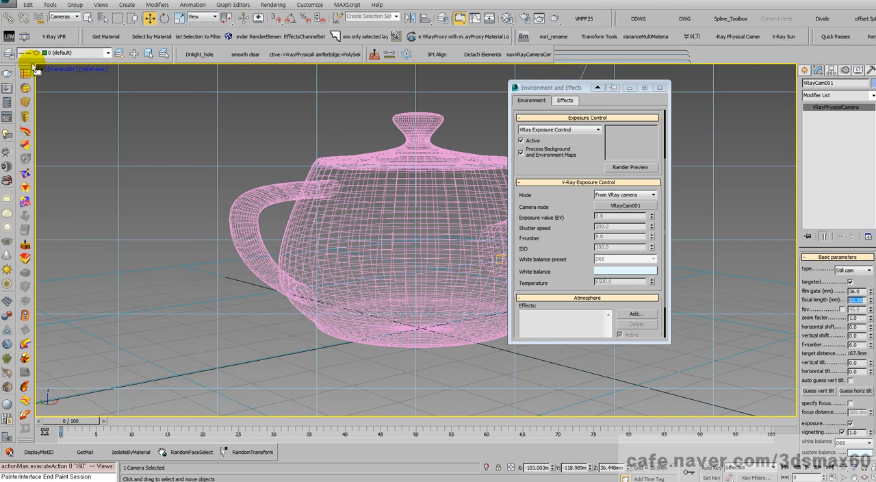
{"action": "left_click", "coordinate": [58, 70]}
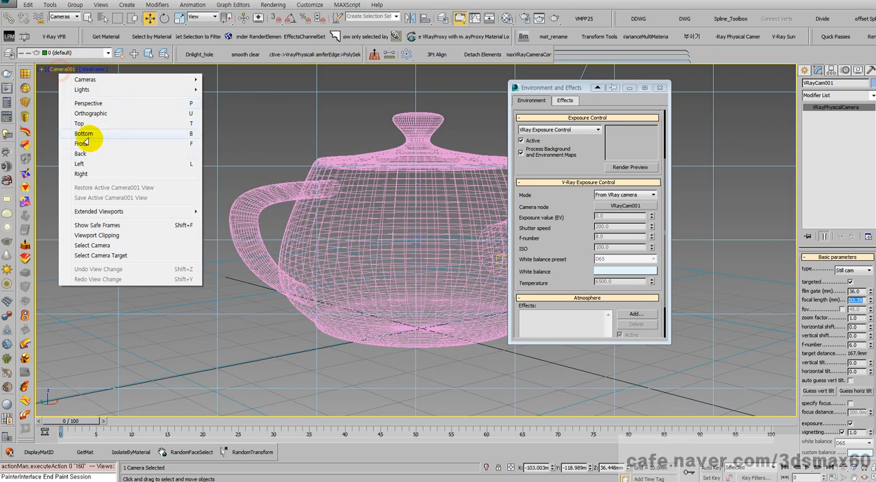
{"action": "left_click", "coordinate": [92, 245]}
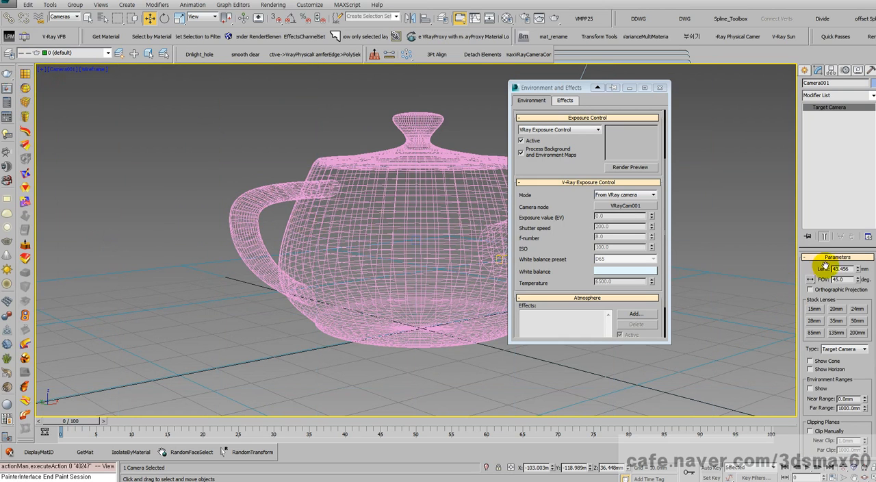
- Set Camera001's lens to 33.35 mm using the focal length copied from the physical camera
{"action": "double_click", "coordinate": [840, 270]}
{"action": "right_click", "coordinate": [838, 270]}
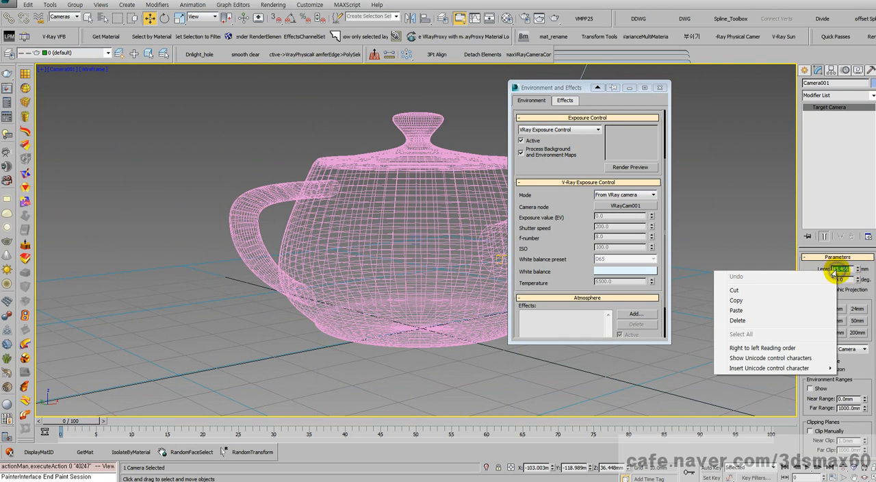
{"action": "left_click", "coordinate": [736, 311]}
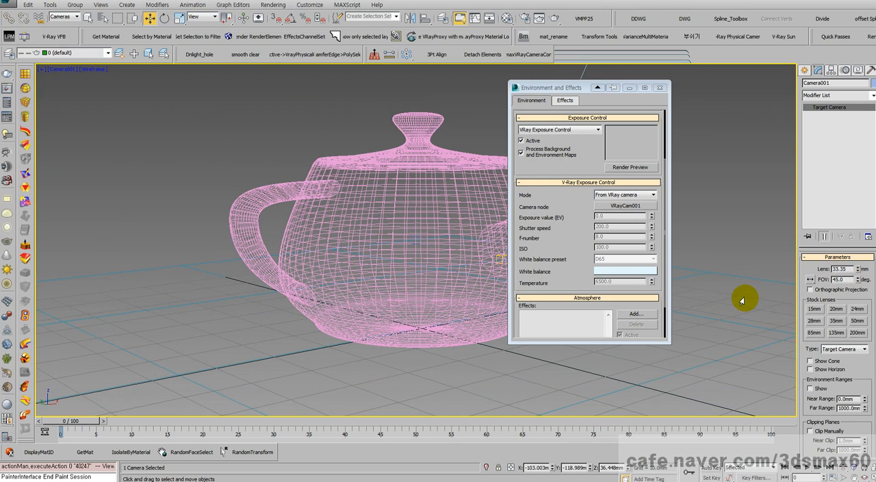
{"action": "key", "text": "Return"}
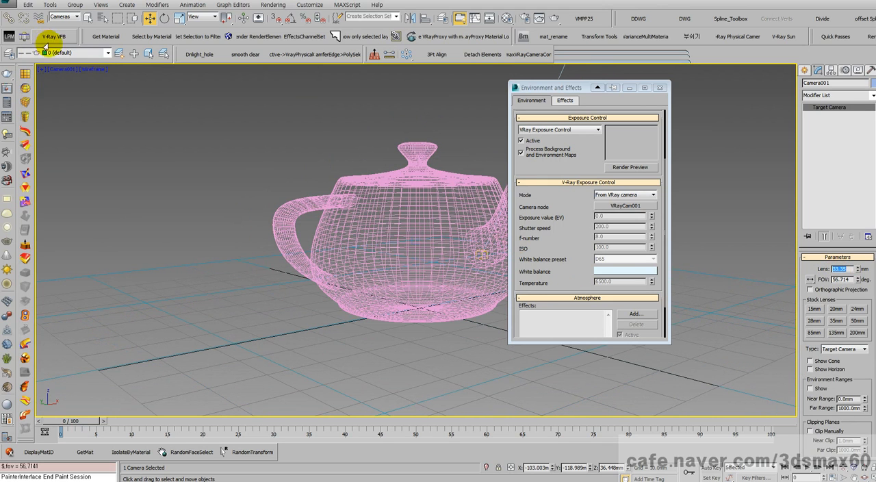
- Alternate between the VRayCam001 and Camera001 views to check whether the new lens length makes their framing match
{"action": "left_click", "coordinate": [54, 76]}
{"action": "mouse_move", "coordinate": [153, 78]}
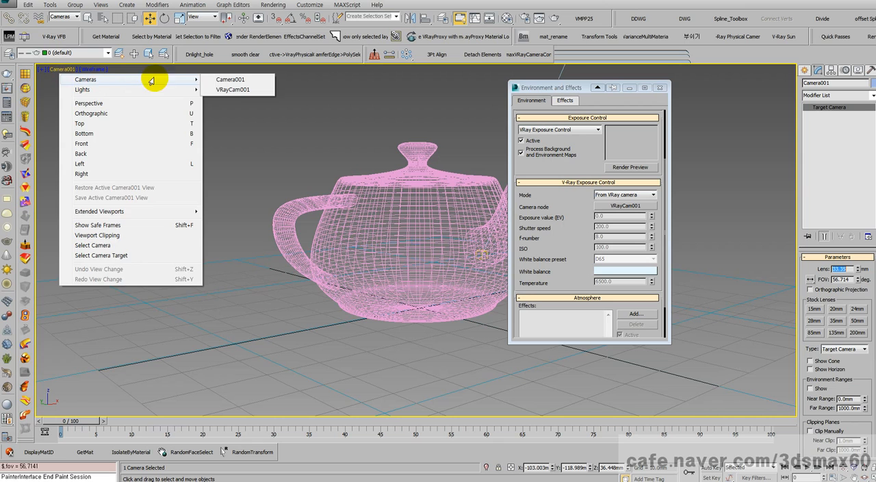
{"action": "left_click", "coordinate": [216, 89]}
{"action": "left_click", "coordinate": [68, 70]}
{"action": "mouse_move", "coordinate": [86, 80]}
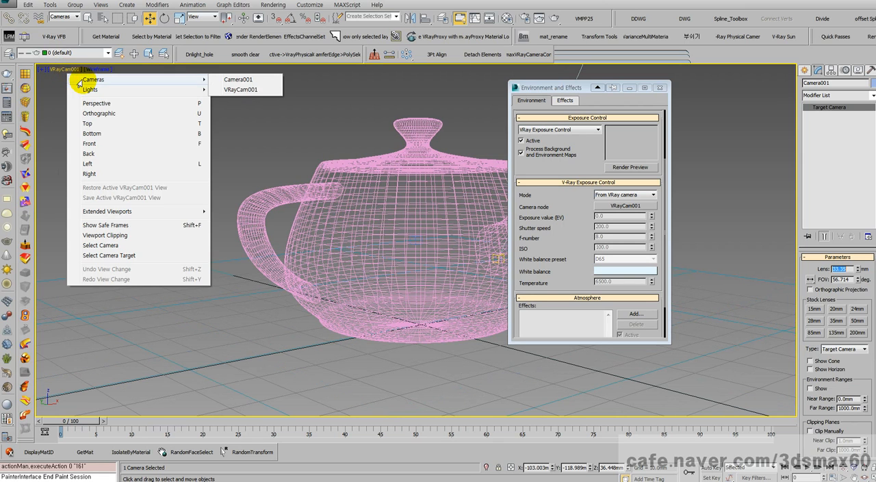
{"action": "left_click", "coordinate": [227, 79]}
{"action": "left_click", "coordinate": [67, 71]}
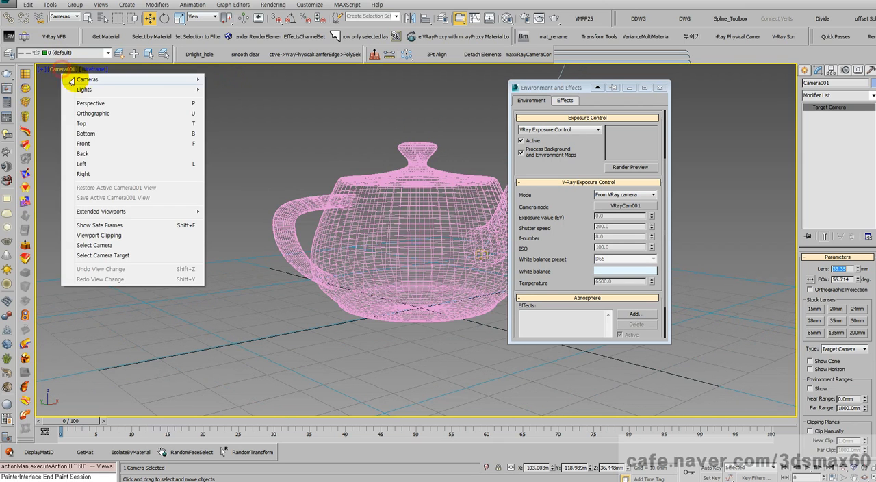
{"action": "mouse_move", "coordinate": [108, 91]}
{"action": "mouse_move", "coordinate": [157, 79]}
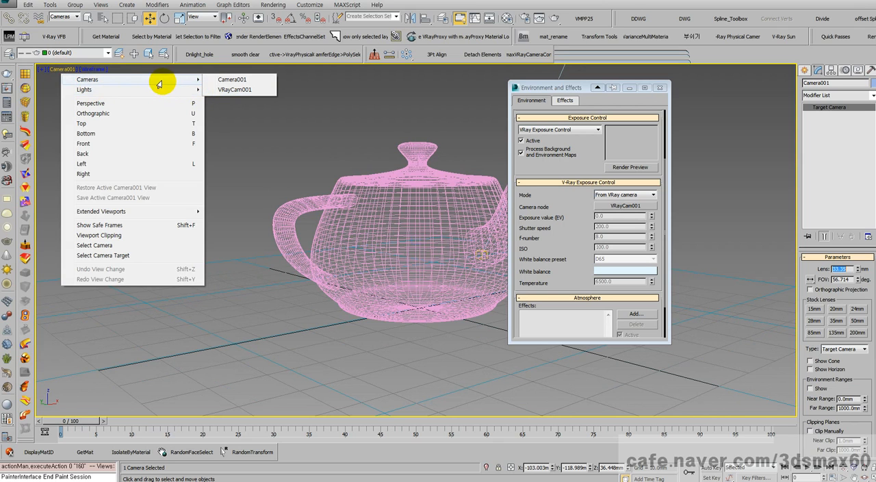
{"action": "left_click", "coordinate": [231, 89]}
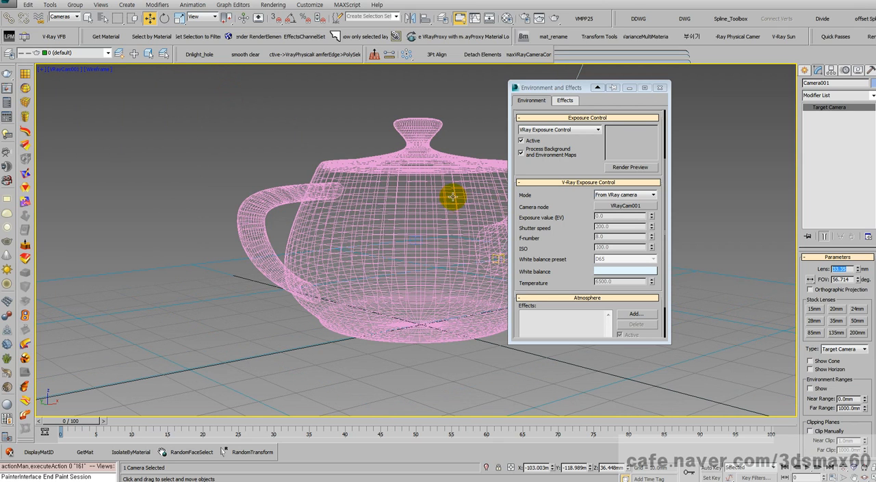
- Undo the last lens change on Camera001 while looking through VRayCam001
{"action": "right_click", "coordinate": [739, 277]}
{"action": "left_click", "coordinate": [739, 284]}
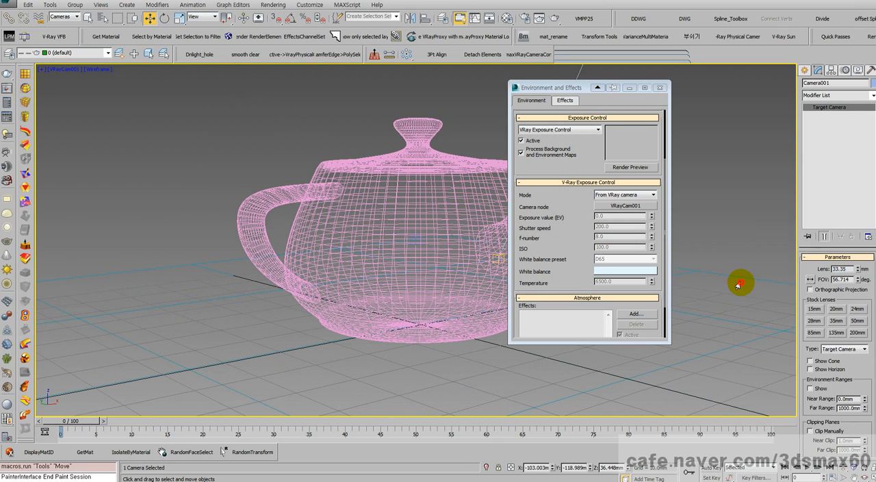
{"action": "key", "text": "shift+f"}
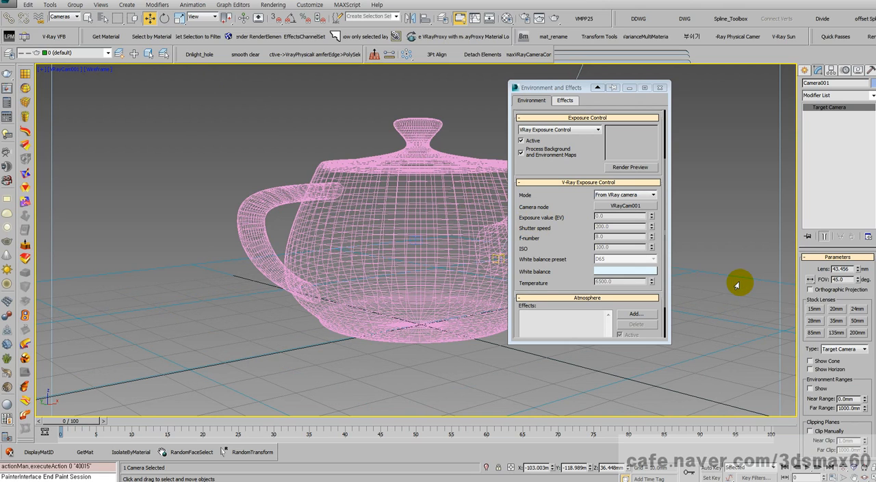
- Set Camera001's field of view to 33.35 degrees
{"action": "double_click", "coordinate": [852, 279]}
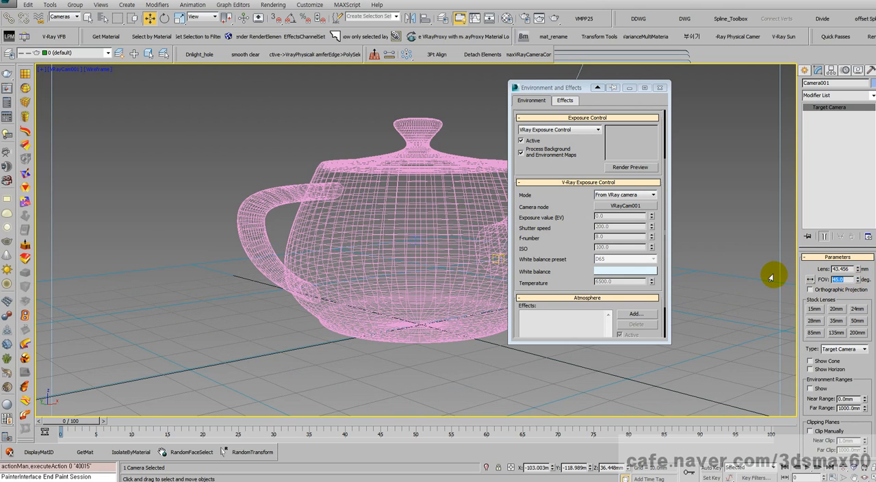
{"action": "key", "text": "Return"}
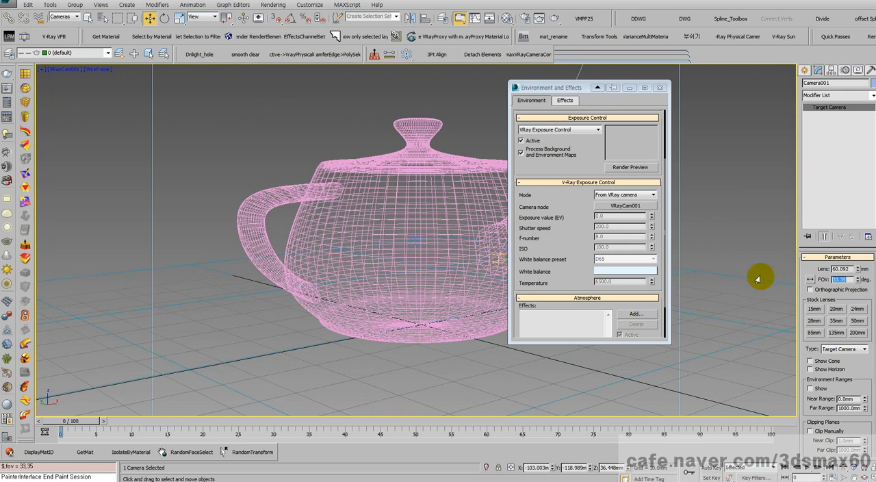
- Compare the Camera001 and VRayCam001 framings, and return to the Camera001 view with its last field of view change undone
{"action": "left_click", "coordinate": [65, 69]}
{"action": "mouse_move", "coordinate": [137, 79]}
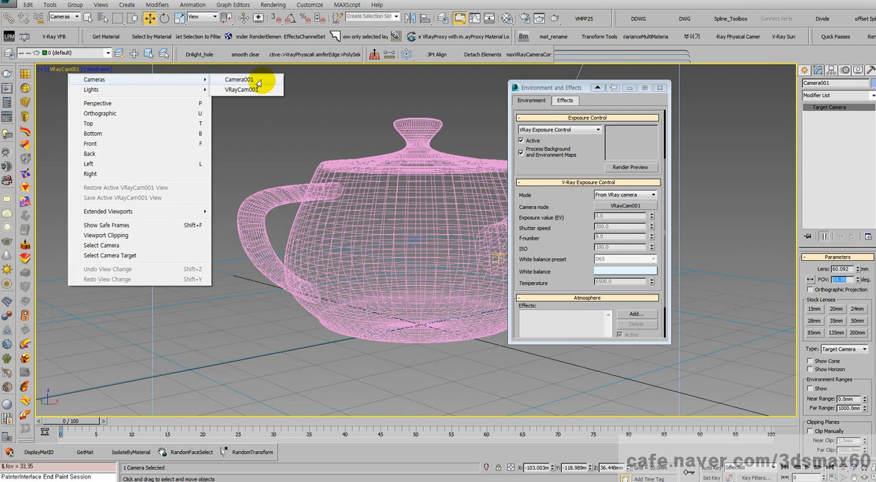
{"action": "left_click", "coordinate": [258, 81]}
{"action": "left_click", "coordinate": [62, 69]}
{"action": "mouse_move", "coordinate": [81, 80]}
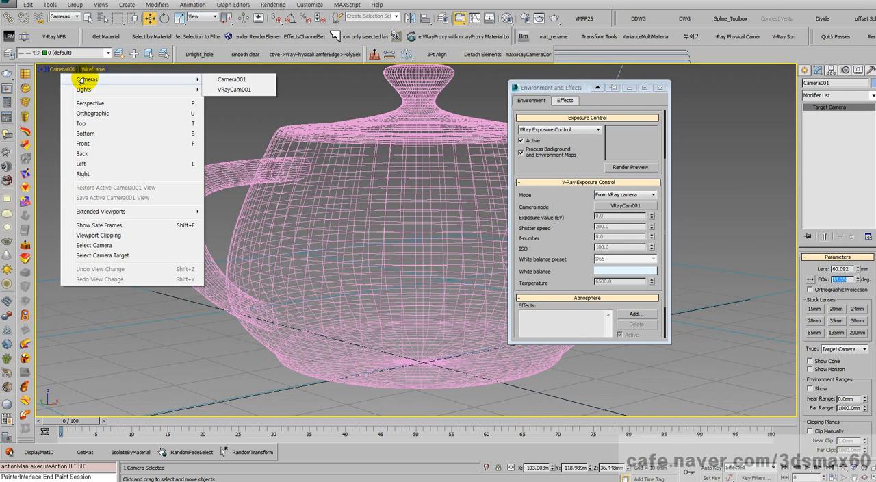
{"action": "left_click", "coordinate": [233, 90]}
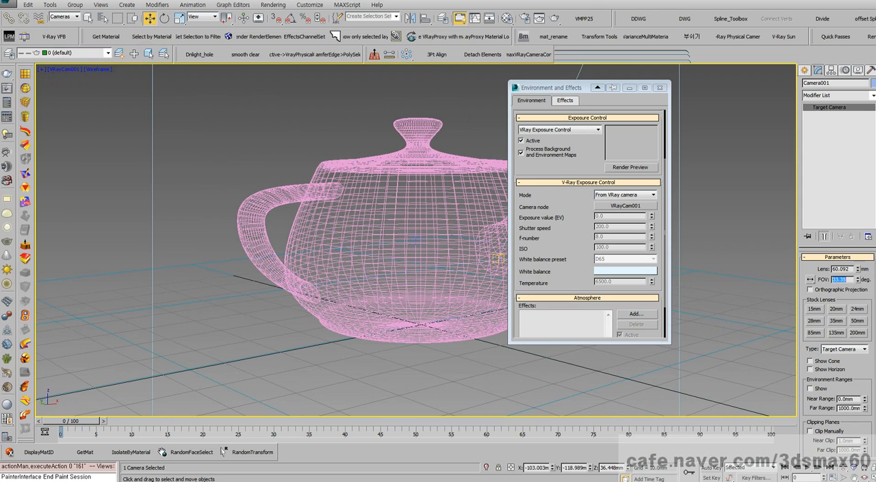
{"action": "key", "text": "c"}
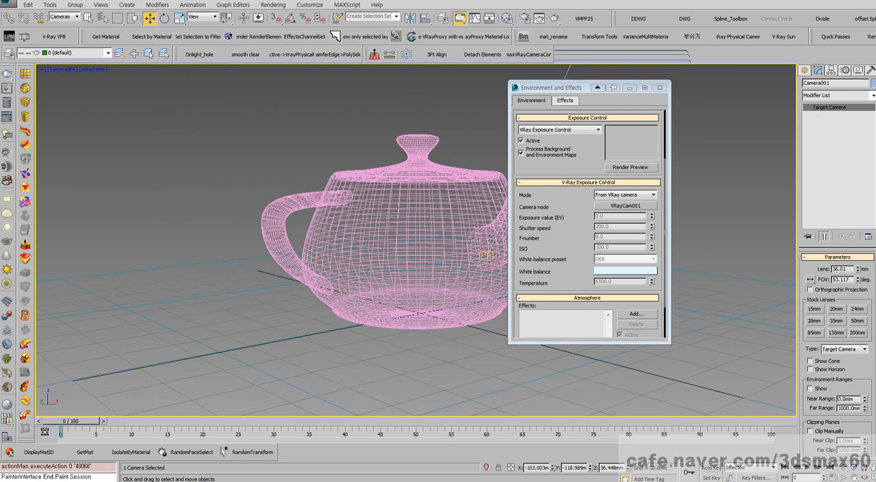
- Set the selection filter to All and select the teapot in the Camera001 view
{"action": "left_click", "coordinate": [403, 192]}
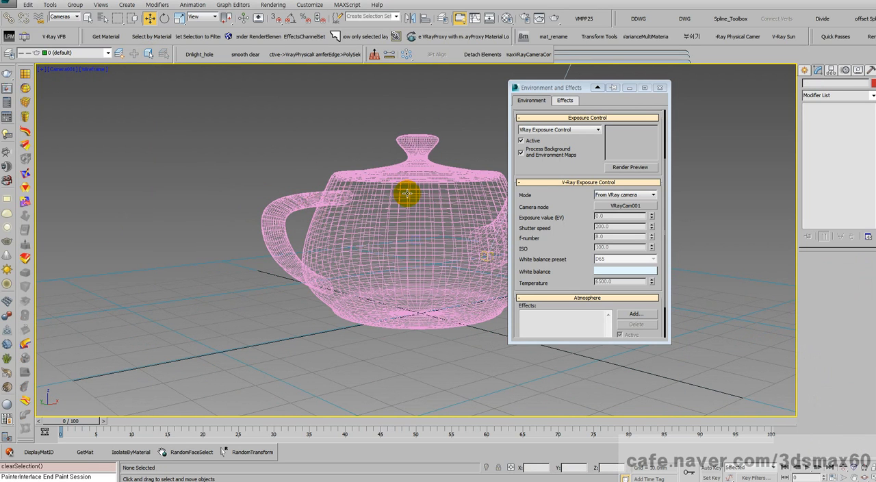
{"action": "right_click", "coordinate": [405, 190]}
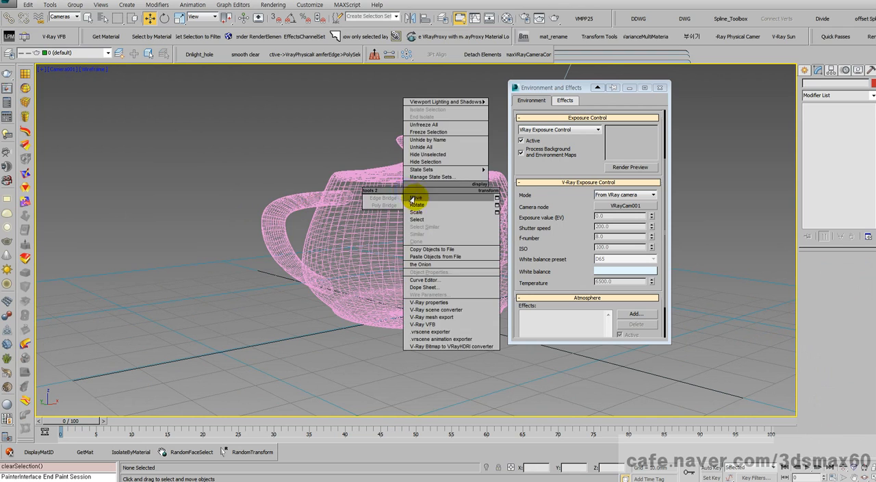
{"action": "left_click", "coordinate": [438, 196]}
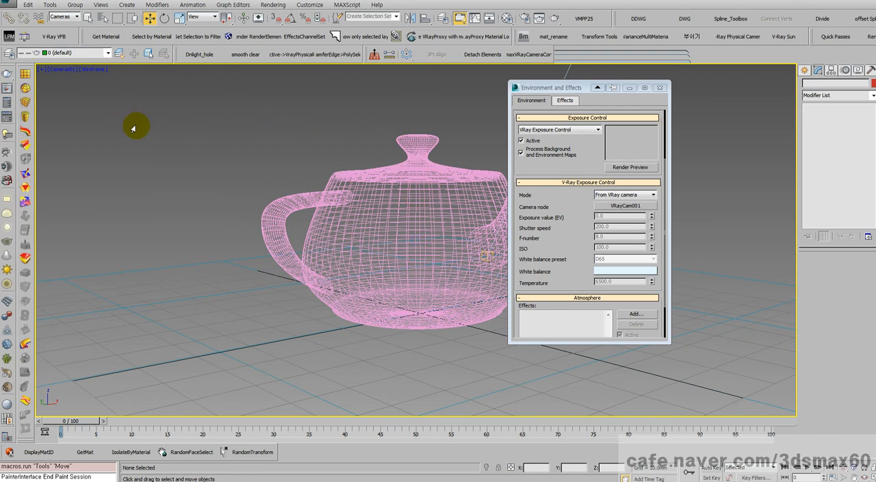
{"action": "left_click", "coordinate": [68, 15]}
{"action": "left_click", "coordinate": [66, 25]}
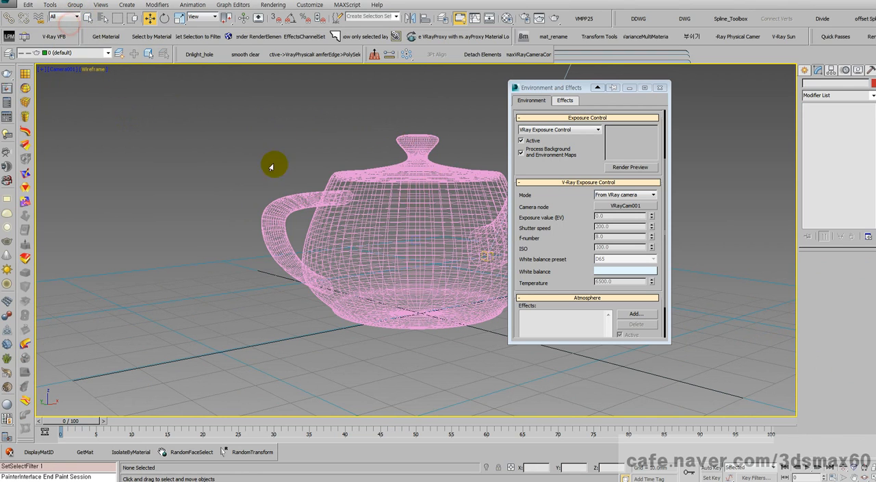
{"action": "left_click_drag", "start_coordinate": [240, 125], "coordinate": [462, 312]}
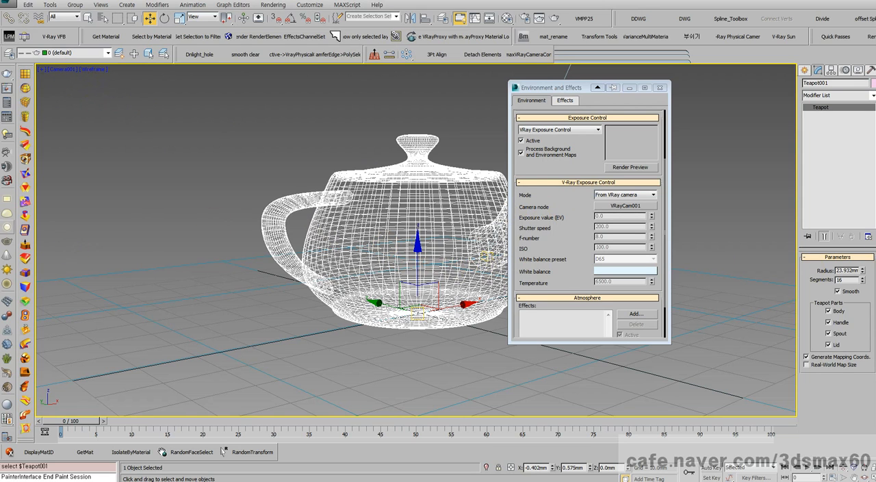
- Open the Scene Explorer clear of the teapot and select Camera001 after comparing its parameters with those of VRayCam001
{"action": "key", "text": "h"}
{"action": "left_click_drag", "start_coordinate": [130, 165], "coordinate": [187, 116]}
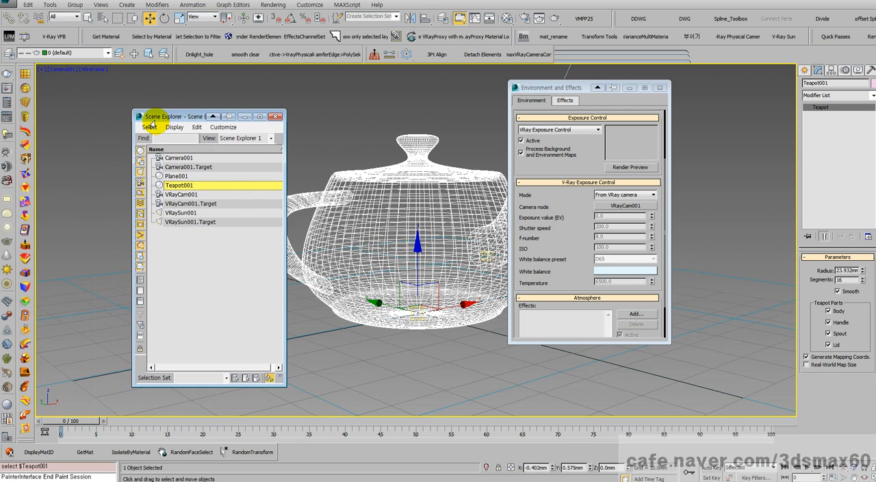
{"action": "left_click", "coordinate": [179, 158]}
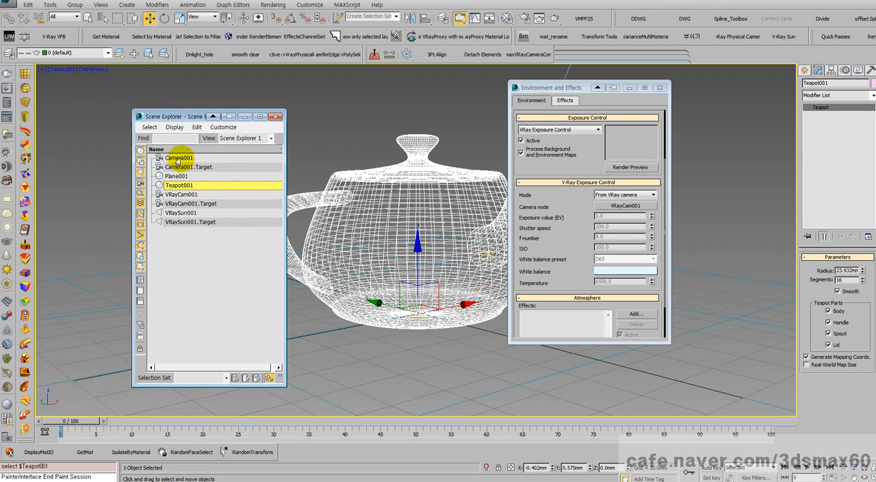
{"action": "left_click", "coordinate": [182, 195]}
{"action": "left_click", "coordinate": [178, 159]}
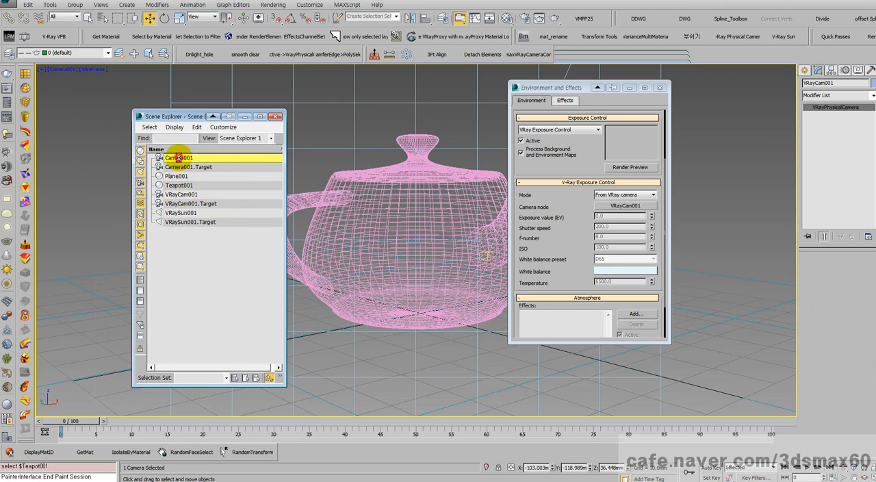
{"action": "left_click", "coordinate": [183, 194]}
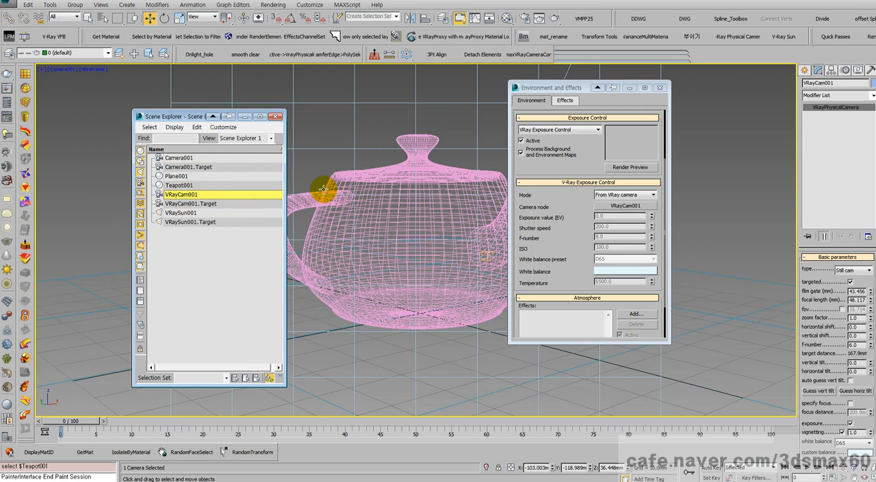
{"action": "left_click", "coordinate": [177, 158]}
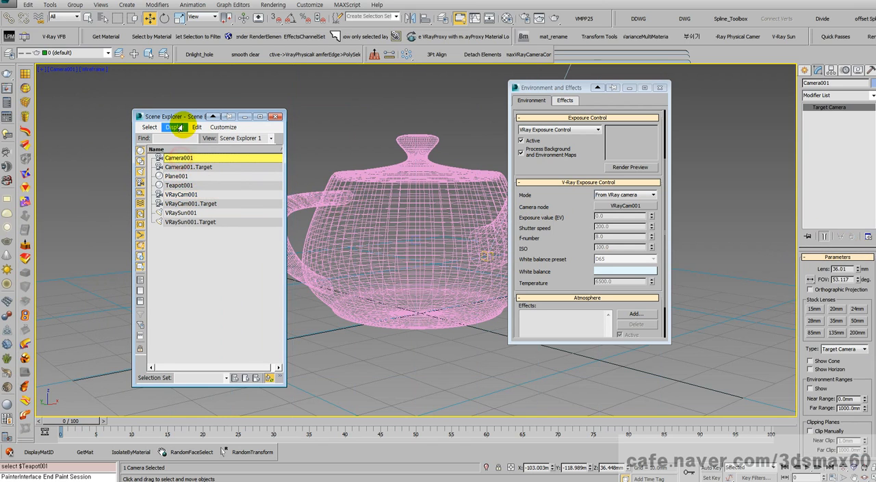
{"action": "left_click_drag", "start_coordinate": [184, 117], "coordinate": [89, 116]}
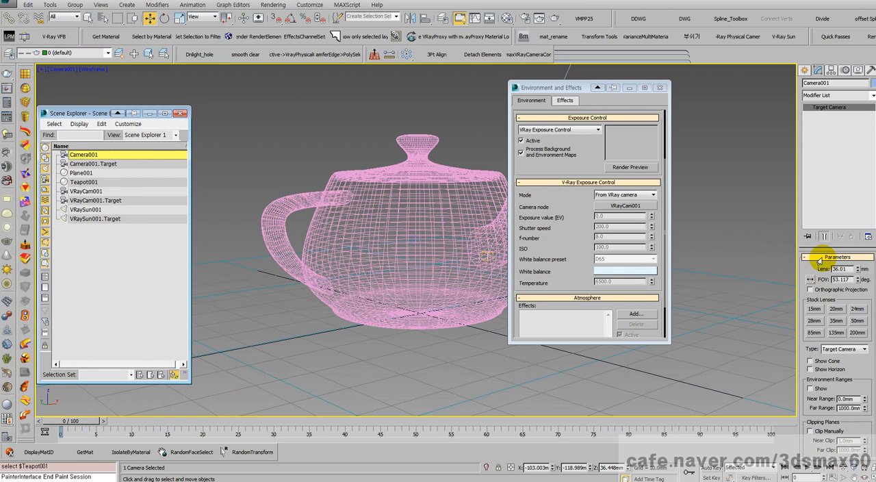
- Copy Camera001's lens value of 36.01 mm and set it as the focal length of VRayCam001
{"action": "left_click_drag", "start_coordinate": [851, 279], "coordinate": [812, 280]}
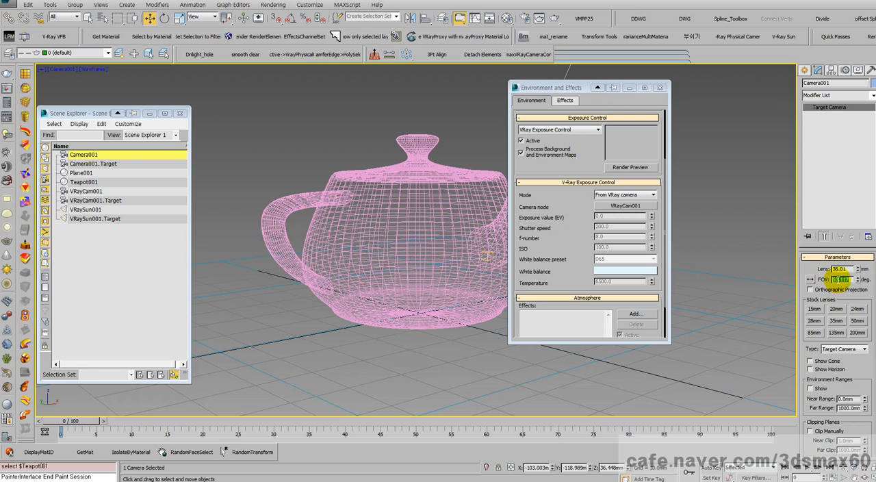
{"action": "double_click", "coordinate": [842, 269]}
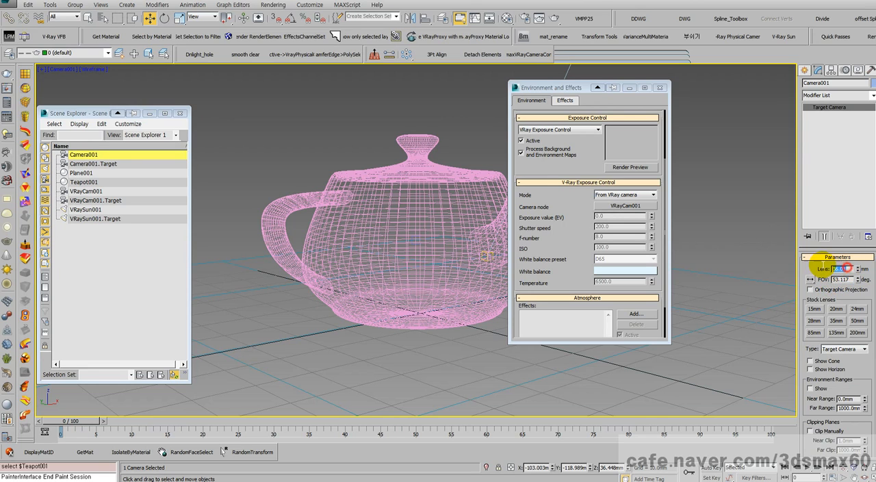
{"action": "right_click", "coordinate": [840, 269]}
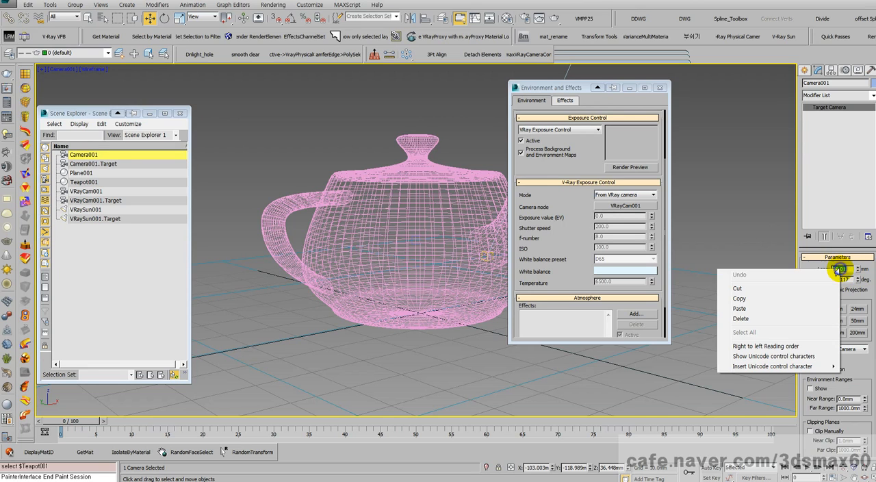
{"action": "left_click", "coordinate": [751, 298]}
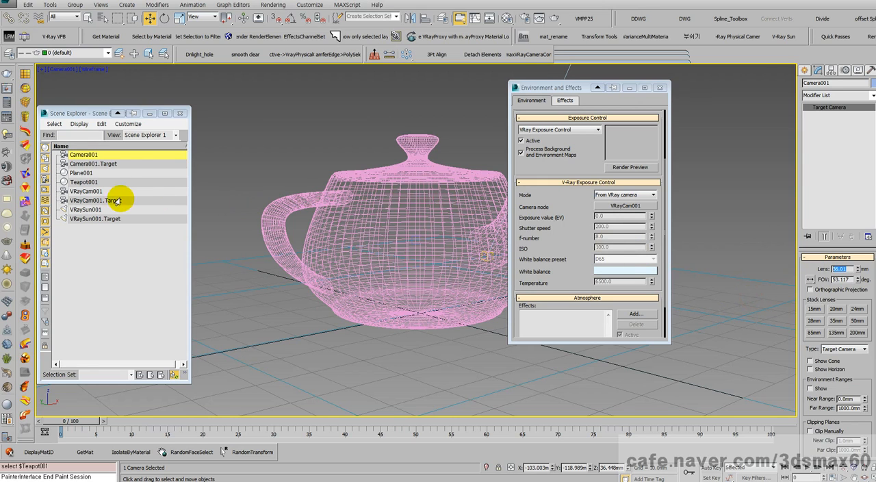
{"action": "left_click", "coordinate": [81, 192]}
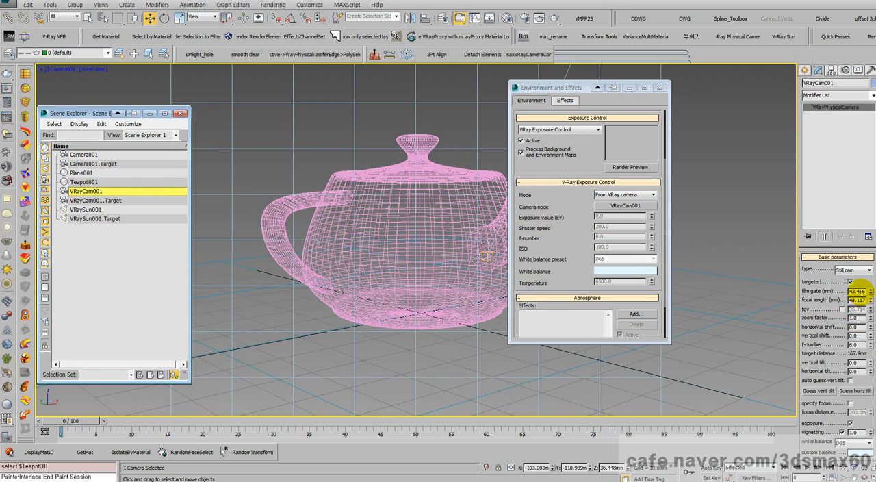
{"action": "left_click", "coordinate": [858, 291]}
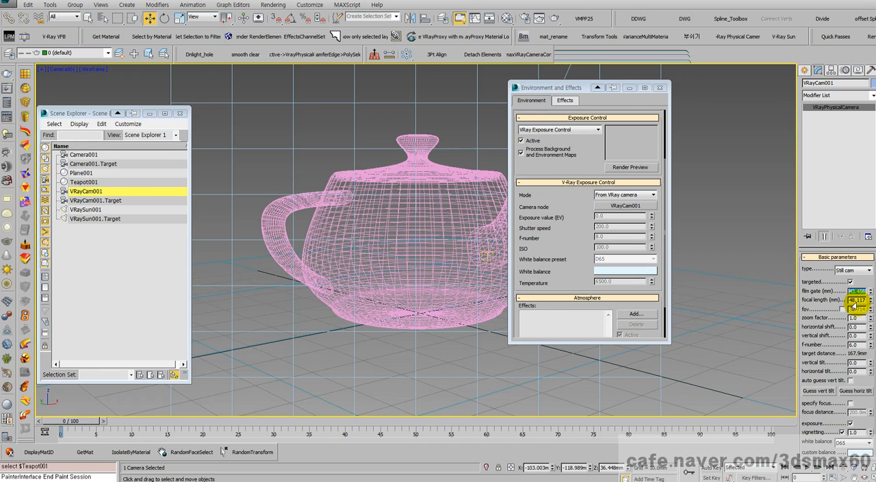
{"action": "left_click_drag", "start_coordinate": [868, 298], "coordinate": [869, 296]}
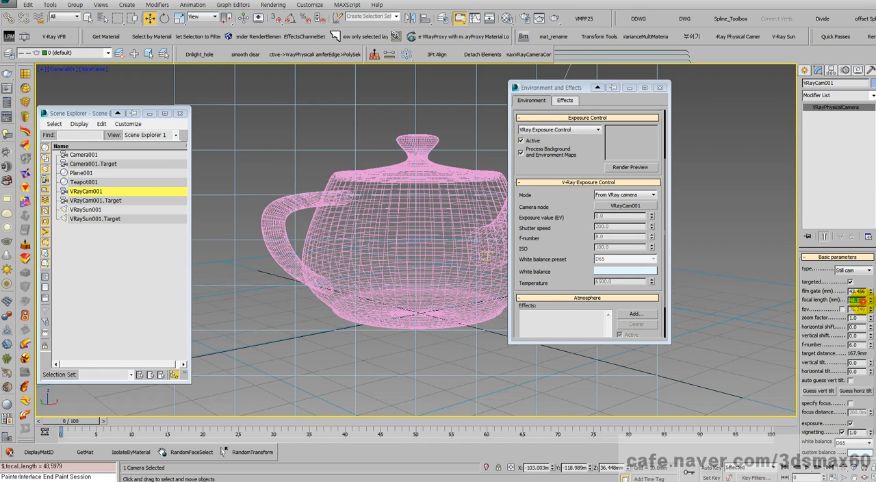
{"action": "key", "text": "Return"}
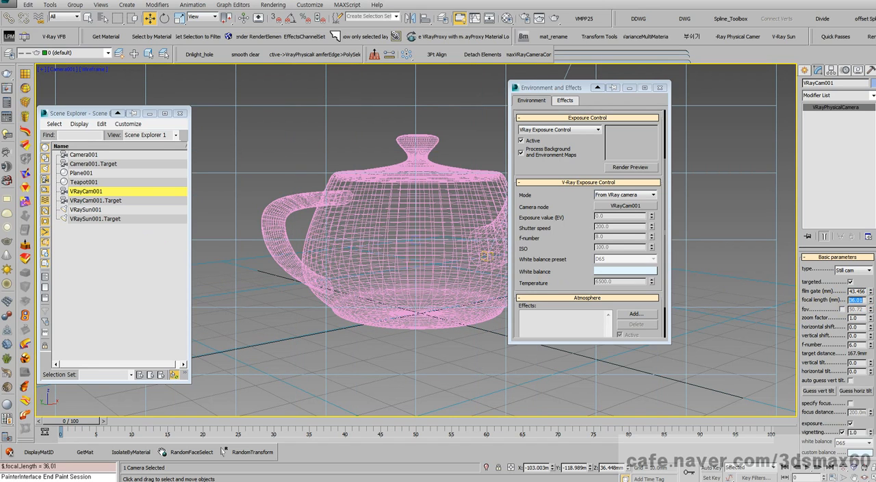
- Copy Camera001's field of view, enable fov on VRayCam001 and set it to 53.117
{"action": "left_click", "coordinate": [81, 155]}
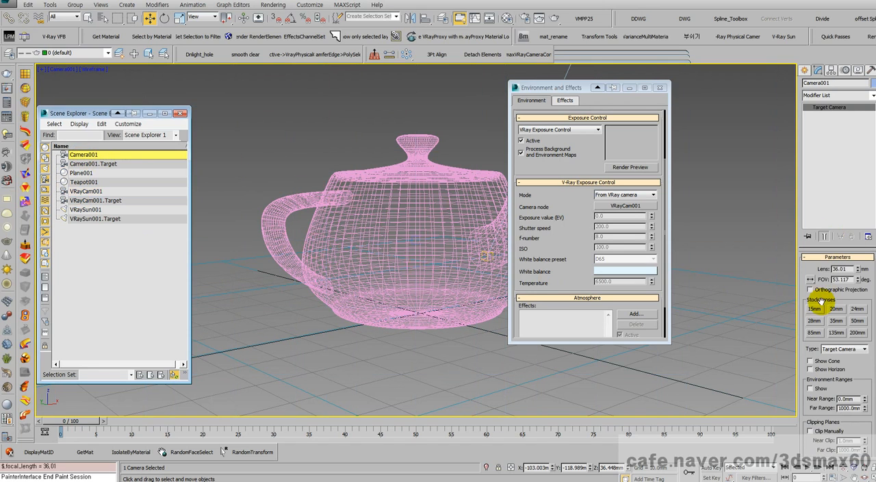
{"action": "right_click", "coordinate": [846, 279]}
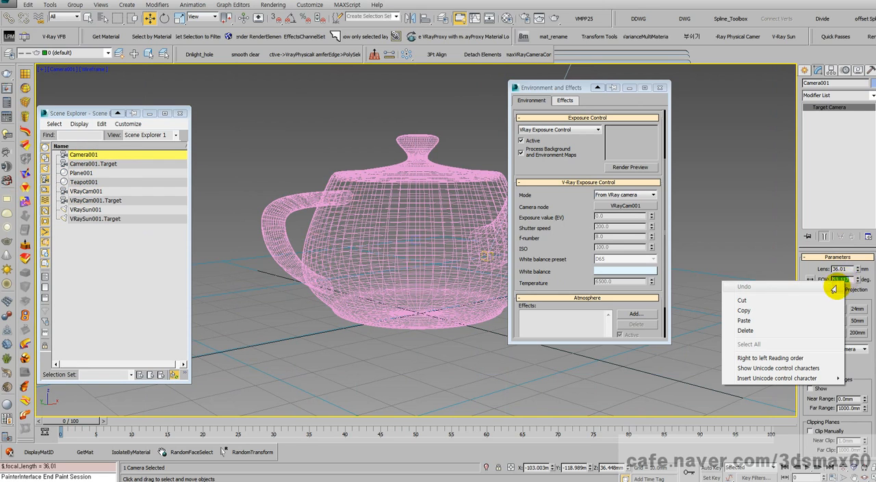
{"action": "left_click", "coordinate": [744, 310]}
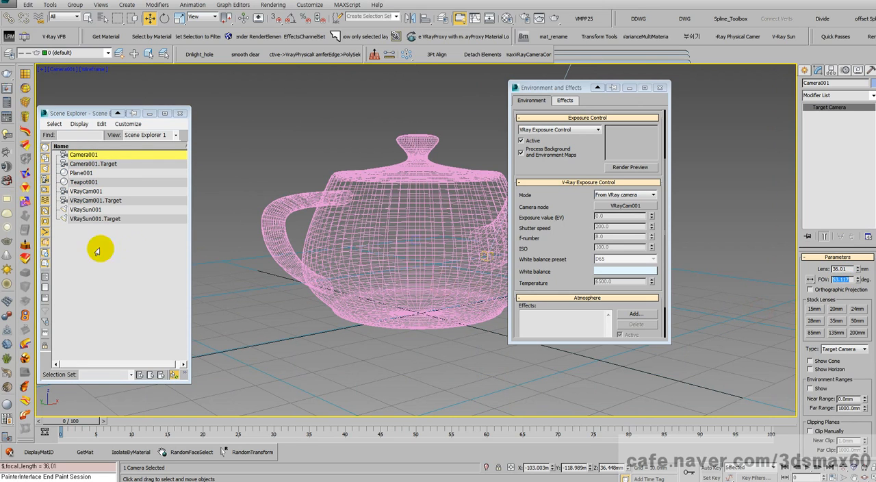
{"action": "left_click", "coordinate": [89, 192]}
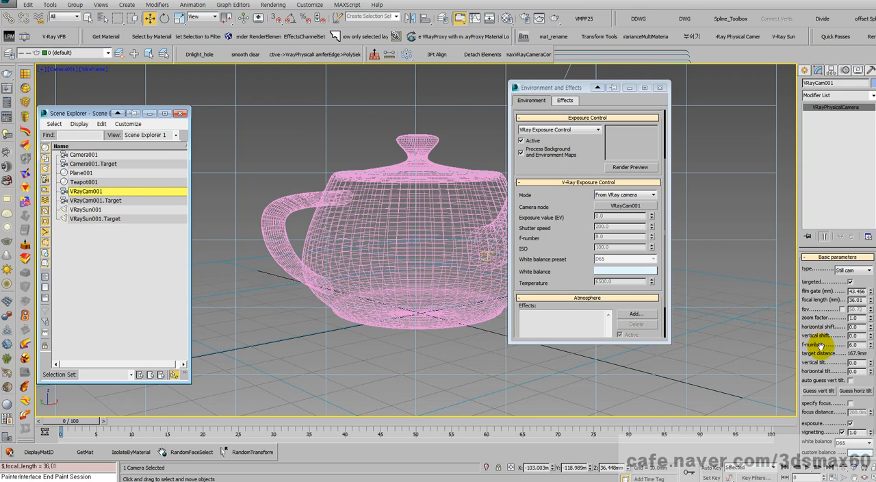
{"action": "left_click", "coordinate": [842, 309]}
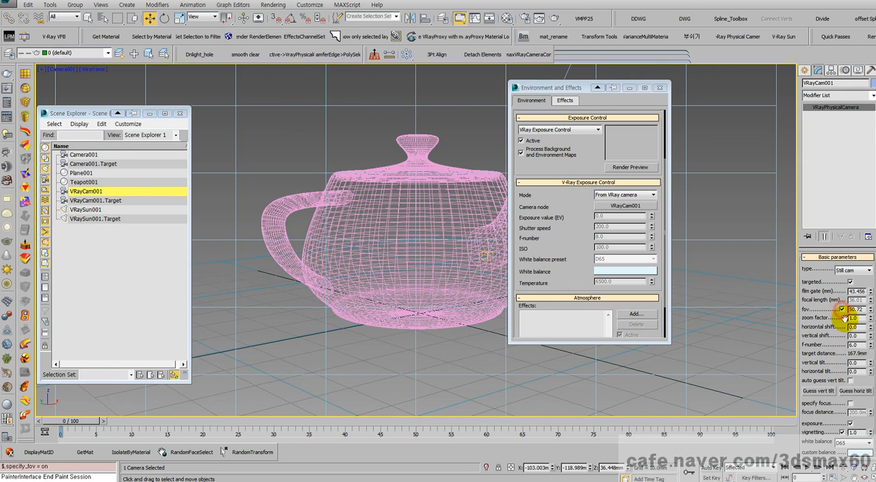
{"action": "double_click", "coordinate": [859, 310]}
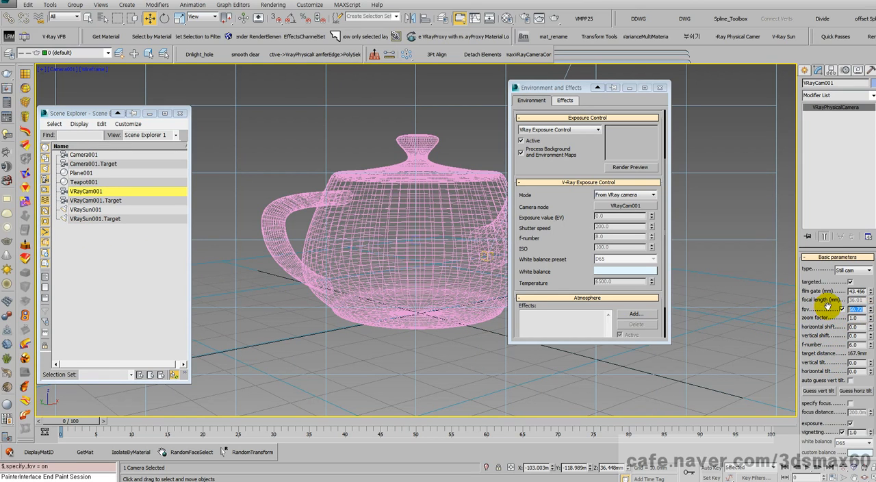
{"action": "key", "text": "Return"}
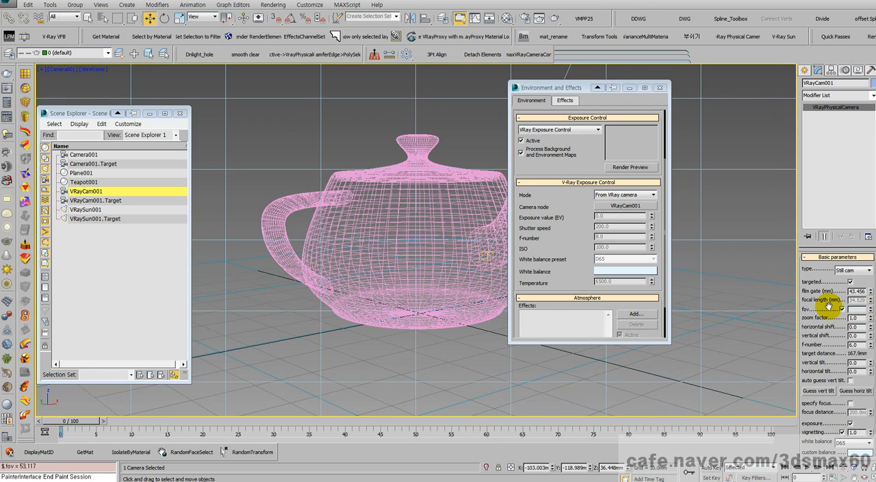
- Alternate between the VRayCam001 and Camera001 views to check that their framing matches with the shared field of view
{"action": "left_click", "coordinate": [66, 74]}
{"action": "mouse_move", "coordinate": [86, 76]}
{"action": "left_click", "coordinate": [233, 87]}
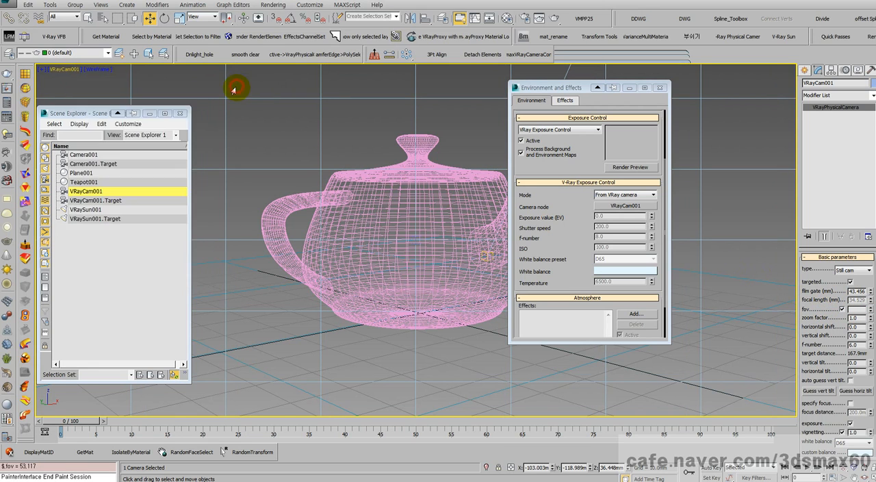
{"action": "left_click", "coordinate": [71, 69]}
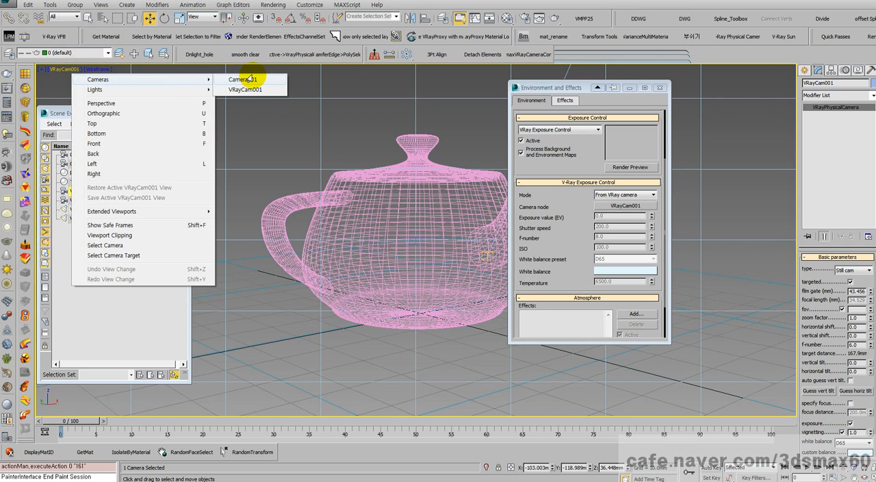
{"action": "left_click", "coordinate": [243, 79]}
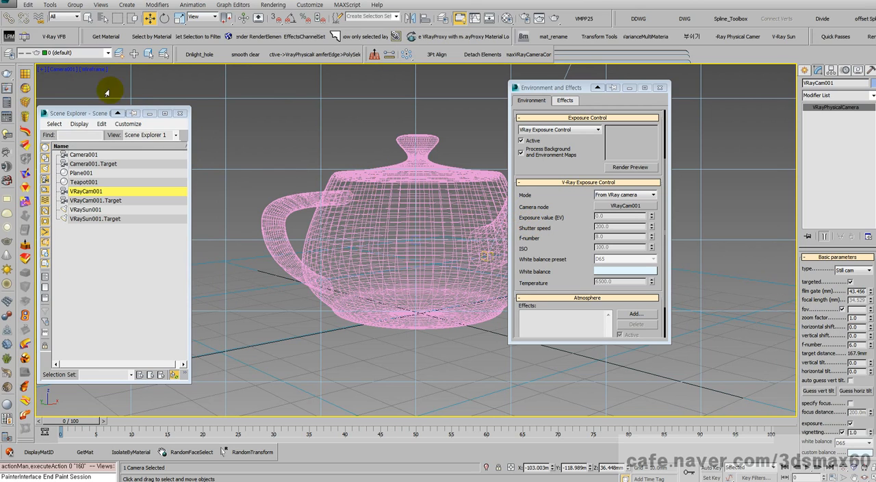
{"action": "left_click", "coordinate": [64, 70]}
{"action": "mouse_move", "coordinate": [204, 80]}
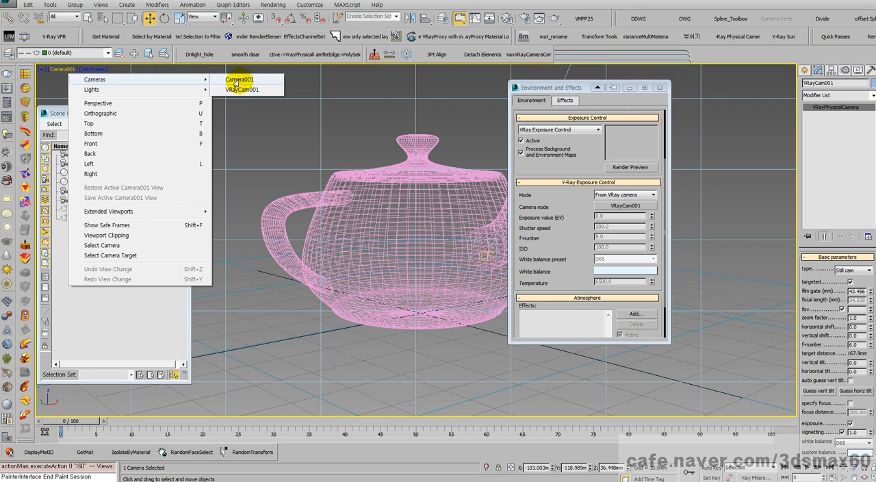
{"action": "left_click", "coordinate": [237, 80]}
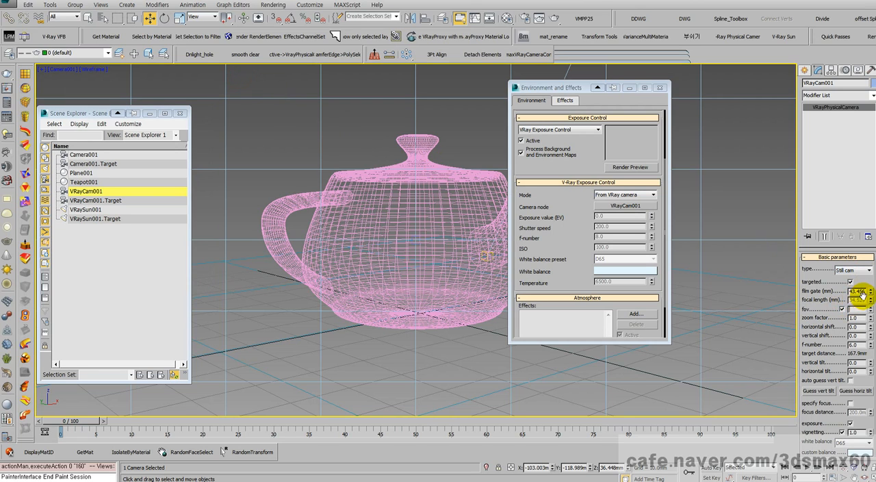
- Return to the VRayCam001 view and compare the lens and field-of-view parameters of VRayCam001 and Camera001
{"action": "left_click", "coordinate": [66, 72]}
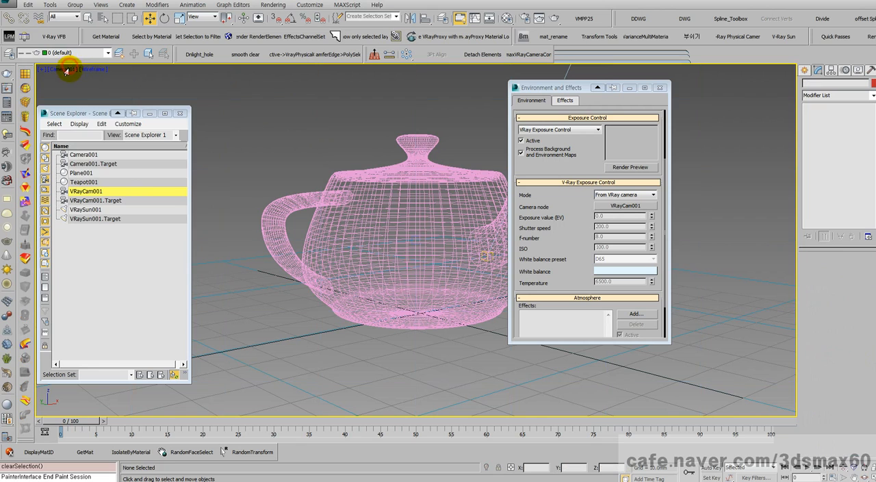
{"action": "left_click", "coordinate": [66, 70]}
{"action": "left_click", "coordinate": [240, 89]}
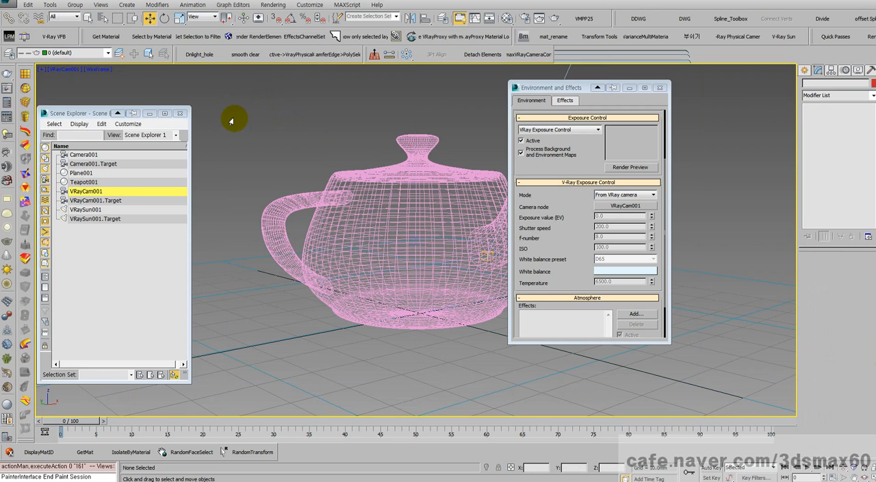
{"action": "left_click", "coordinate": [93, 192]}
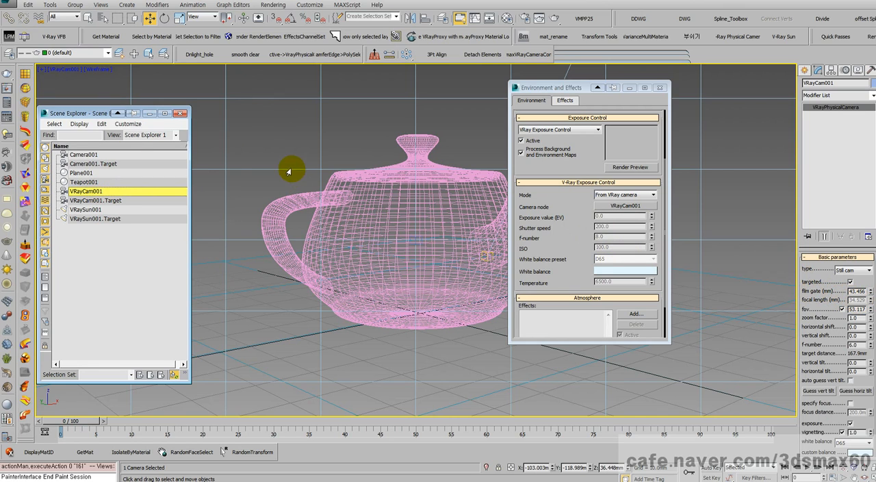
{"action": "left_click", "coordinate": [86, 154]}
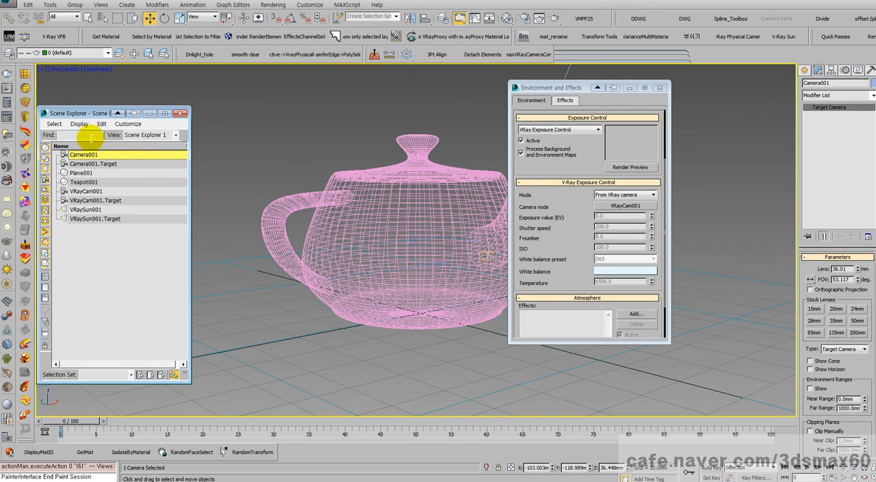
{"action": "left_click", "coordinate": [81, 192]}
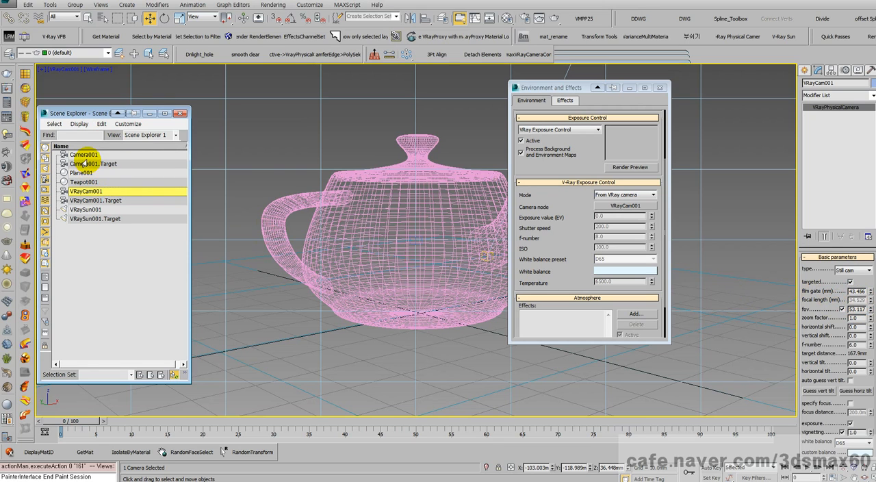
{"action": "left_click", "coordinate": [86, 156]}
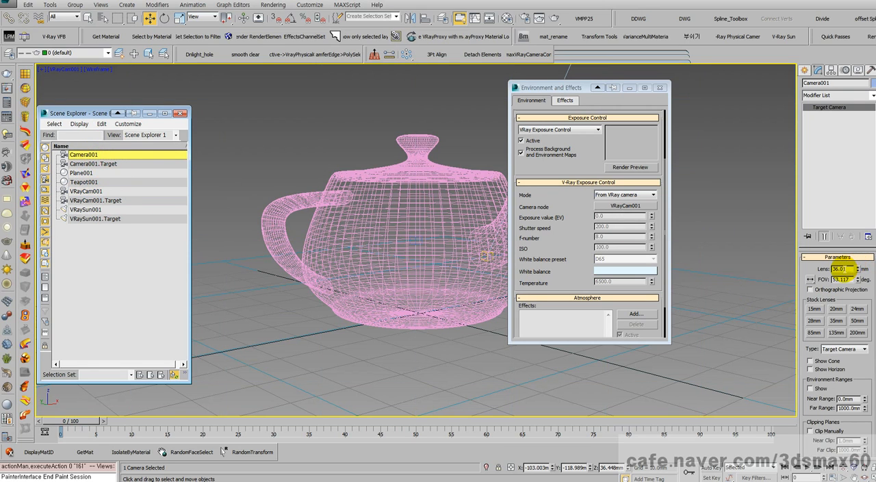
- Check Camera001's lens and FOV values, then compare the framing of the Camera001 and VRayCam001 views
{"action": "double_click", "coordinate": [840, 268]}
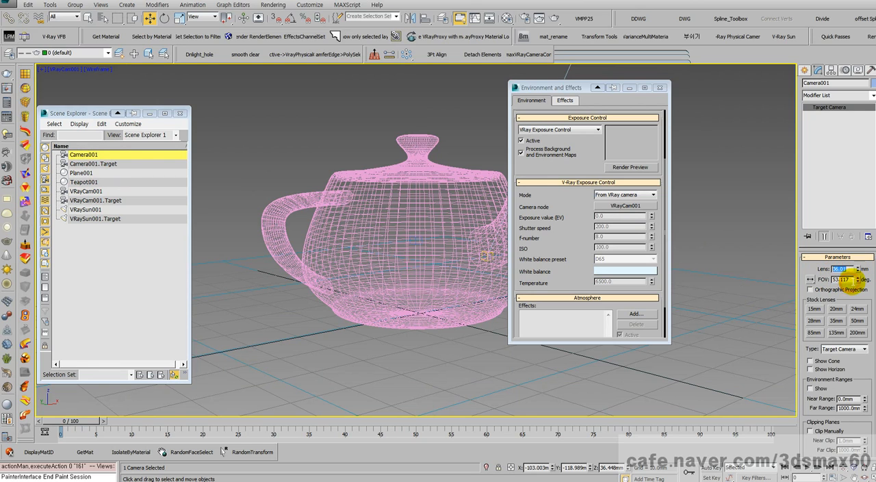
{"action": "key", "text": "Tab"}
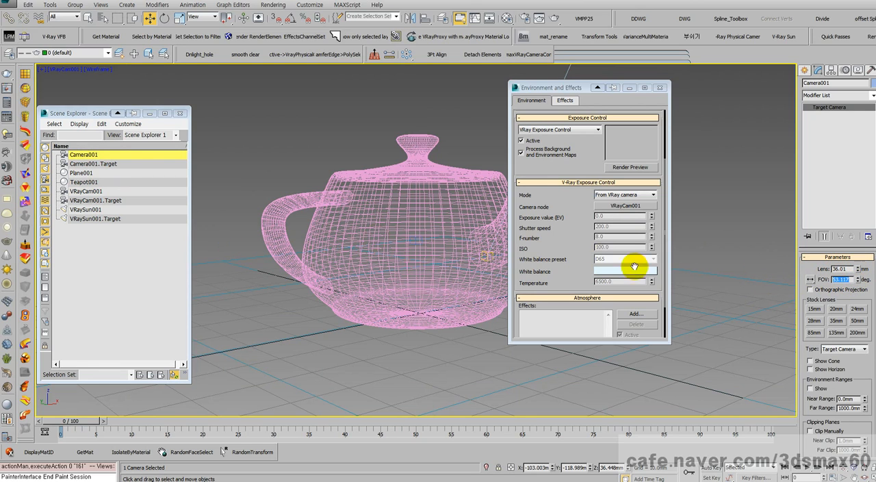
{"action": "mouse_move", "coordinate": [857, 278]}
{"action": "left_mouse_down"}
{"action": "mouse_move", "coordinate": [853, 255]}
{"action": "mouse_move", "coordinate": [851, 278]}
{"action": "left_mouse_up"}
{"action": "right_click", "coordinate": [851, 278]}
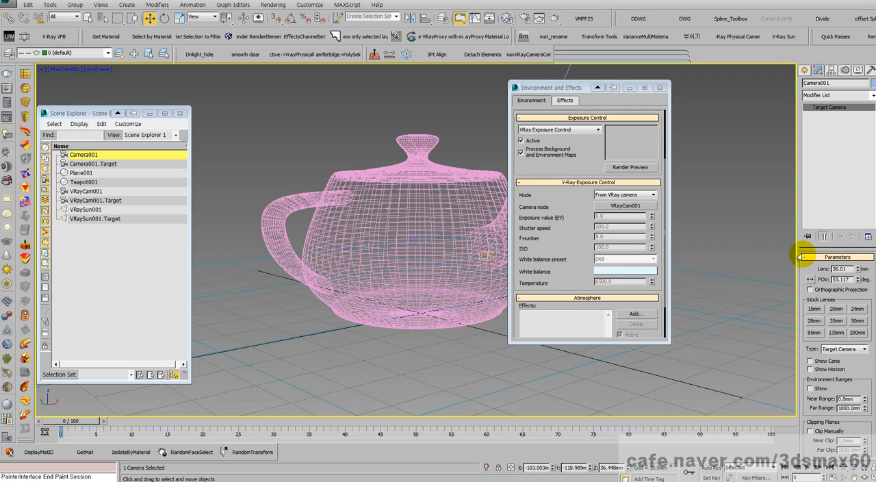
{"action": "left_click", "coordinate": [69, 69]}
{"action": "mouse_move", "coordinate": [87, 78]}
{"action": "left_click", "coordinate": [225, 77]}
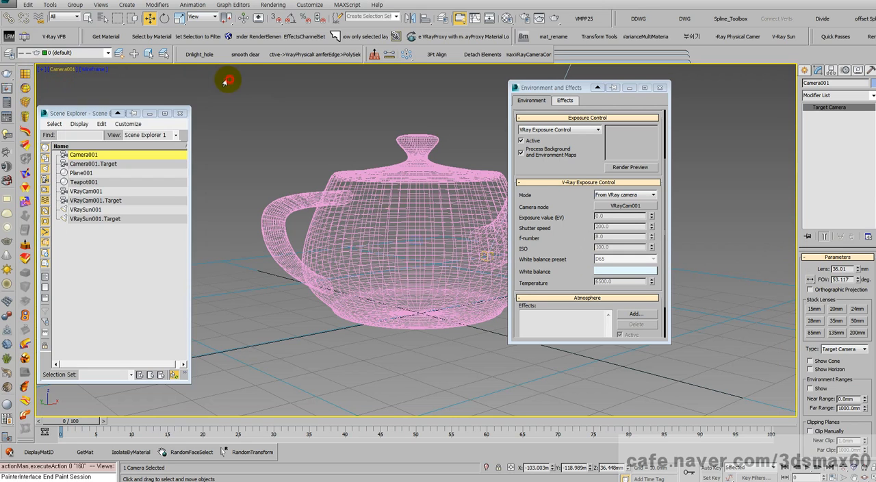
{"action": "left_click", "coordinate": [60, 70]}
{"action": "left_click", "coordinate": [224, 87]}
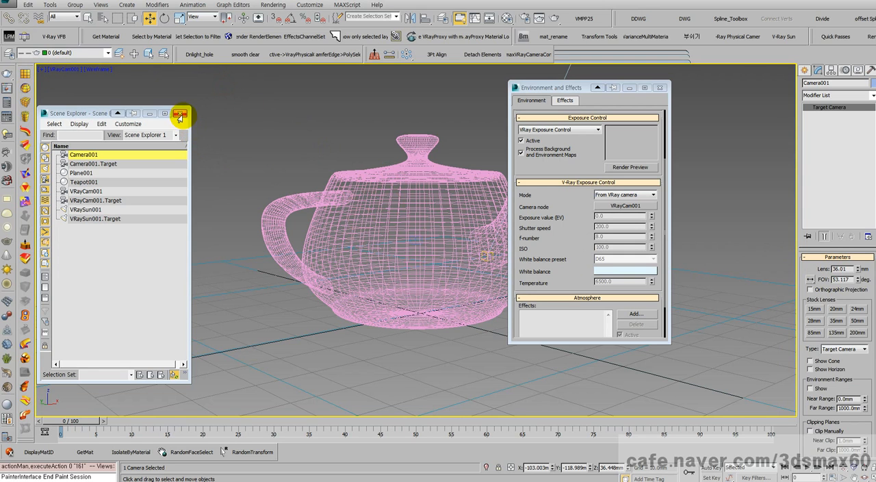
- Close the Scene Explorer, set the exposure control to <no exposure control>, and close the environment settings
{"action": "left_click", "coordinate": [180, 115]}
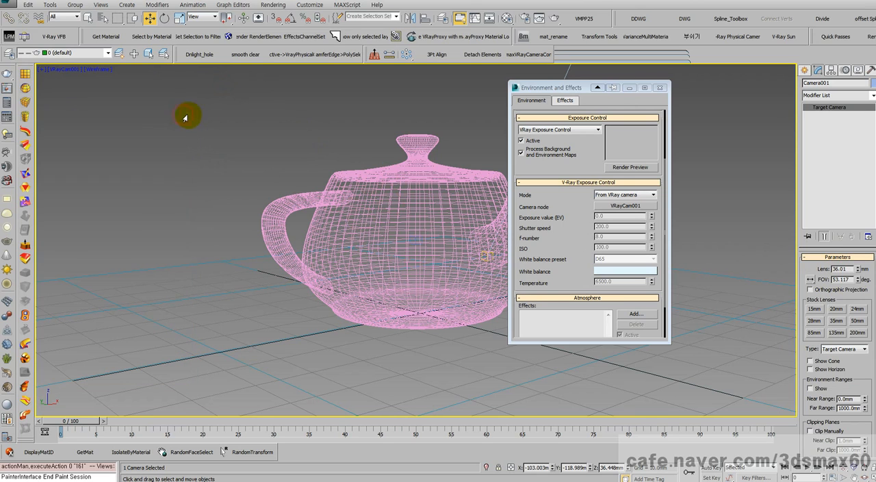
{"action": "left_click", "coordinate": [565, 130]}
{"action": "left_click", "coordinate": [563, 138]}
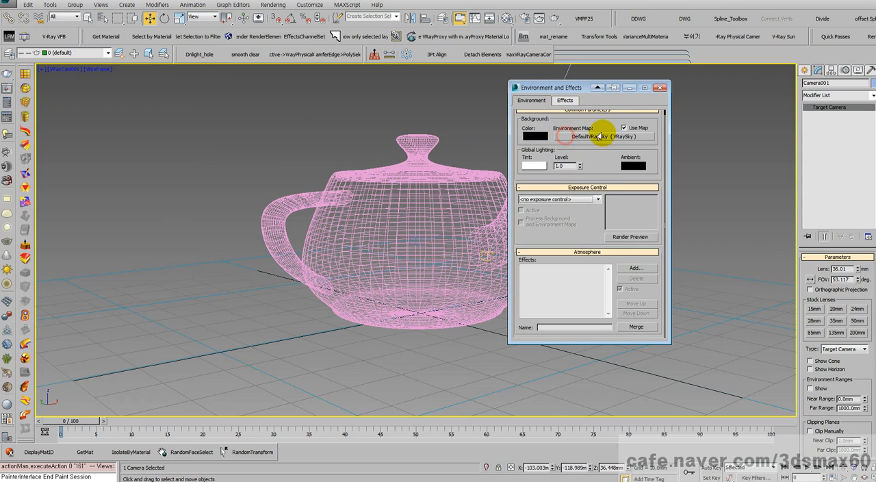
{"action": "left_click", "coordinate": [660, 87]}
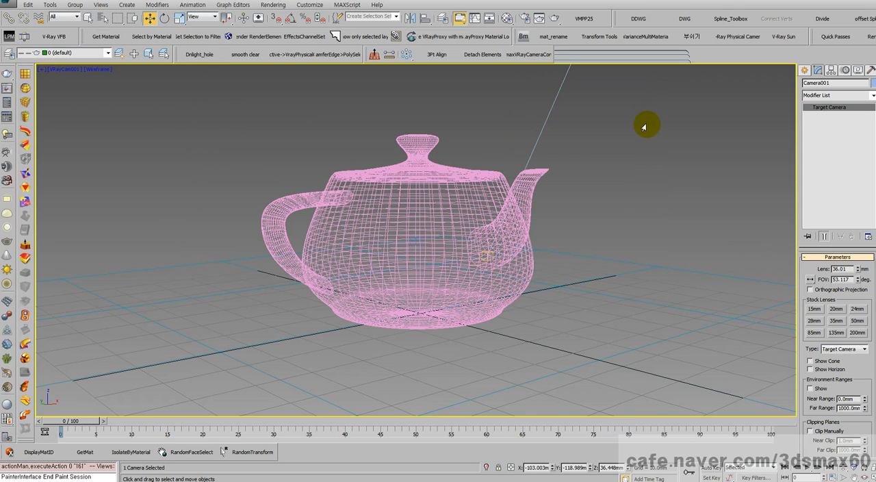
- Show the overlapping cameras in a maximized Top view, restrict selection to Cameras, and select VRayCam001
{"action": "key", "text": "alt+w"}
{"action": "middle_click_drag", "start_coordinate": [209, 178], "coordinate": [314, 122]}
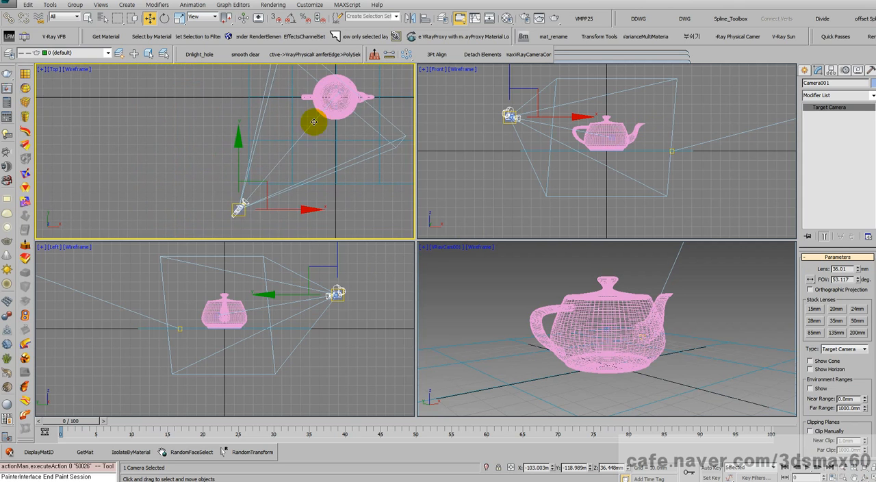
{"action": "scroll", "coordinate": [241, 222], "scroll_direction": "up", "scroll_amount": 5}
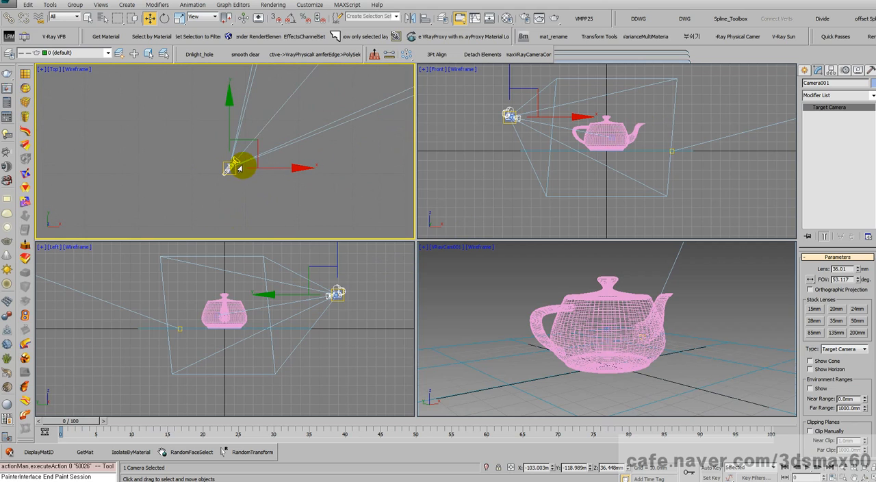
{"action": "key", "text": "alt+w"}
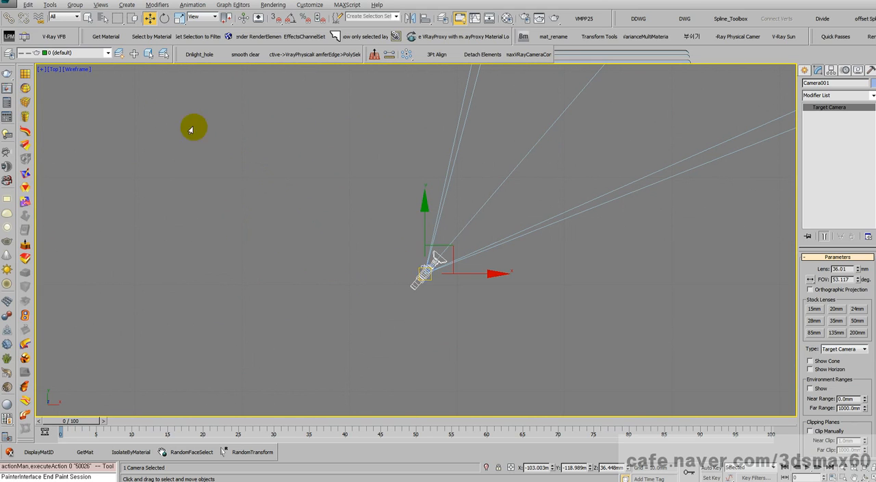
{"action": "left_click", "coordinate": [72, 16]}
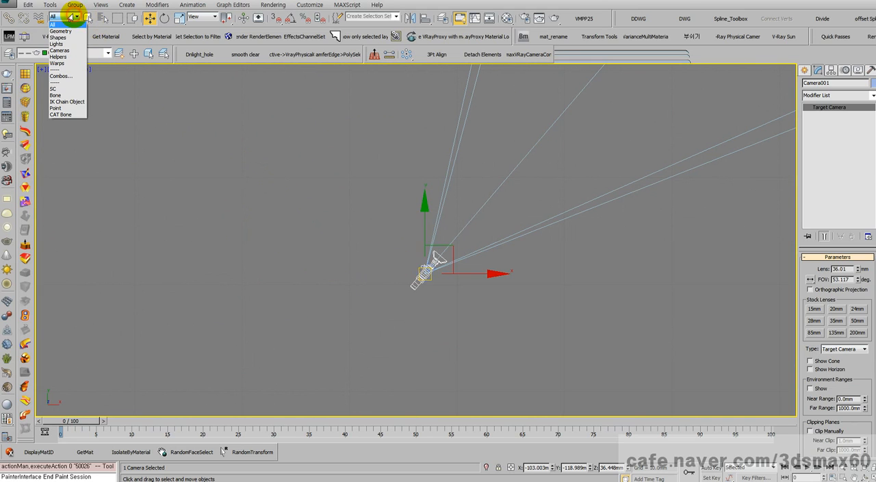
{"action": "left_click", "coordinate": [60, 50]}
{"action": "left_click", "coordinate": [404, 275]}
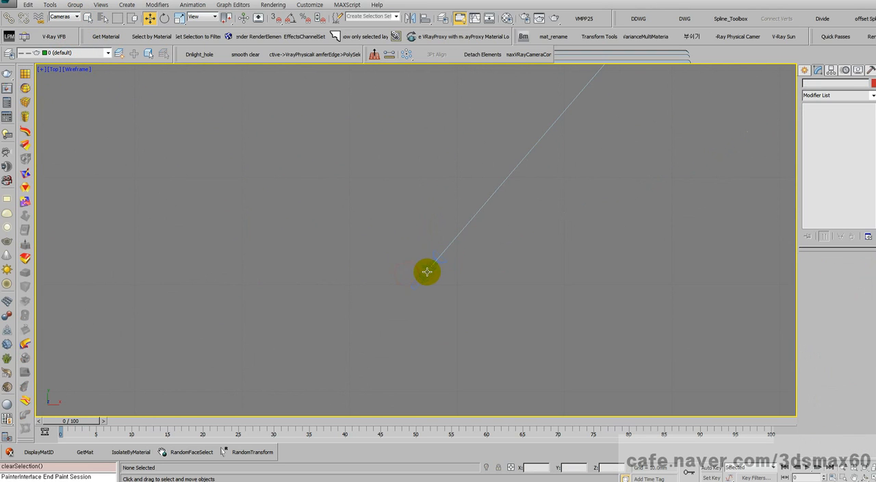
{"action": "left_click", "coordinate": [427, 272]}
{"action": "left_click", "coordinate": [427, 272]}
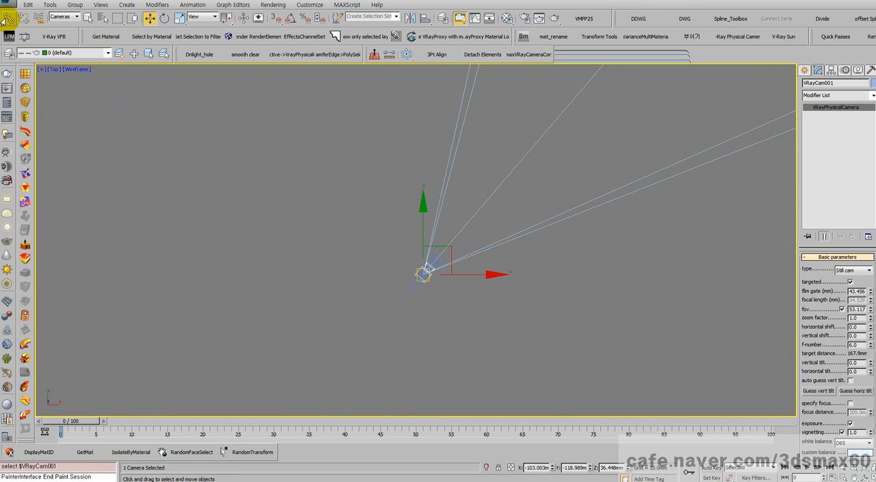
- Link VRayCam001 to Camera001 as its parent
{"action": "left_click", "coordinate": [9, 18]}
{"action": "left_click", "coordinate": [422, 275]}
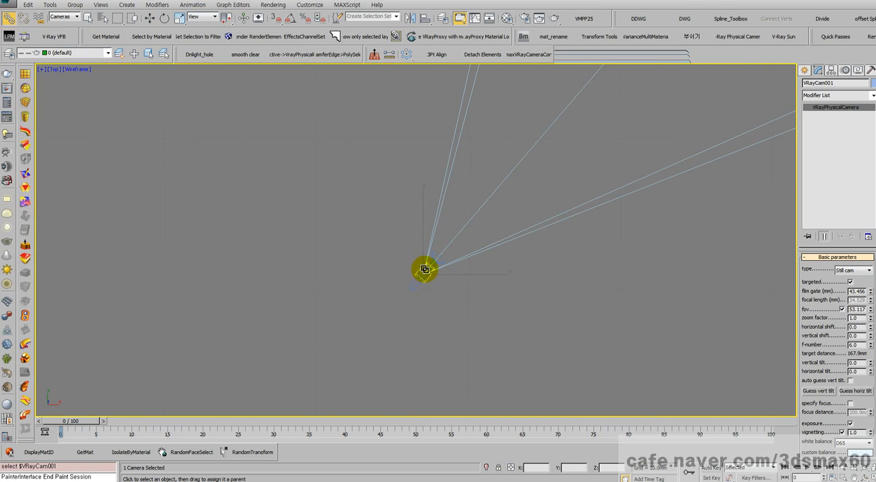
{"action": "left_click_drag", "start_coordinate": [426, 271], "coordinate": [419, 284]}
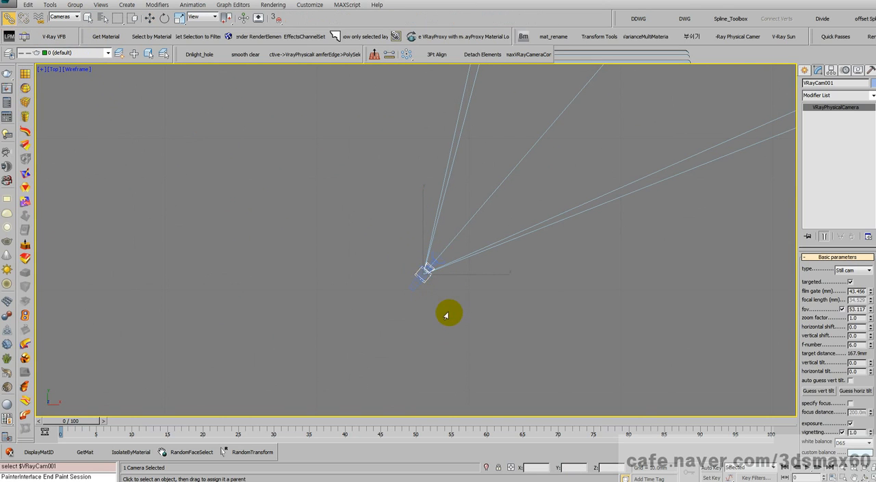
{"action": "middle_click_drag", "start_coordinate": [483, 238], "coordinate": [258, 310]}
{"action": "scroll", "coordinate": [258, 310], "scroll_direction": "down", "scroll_amount": 2}
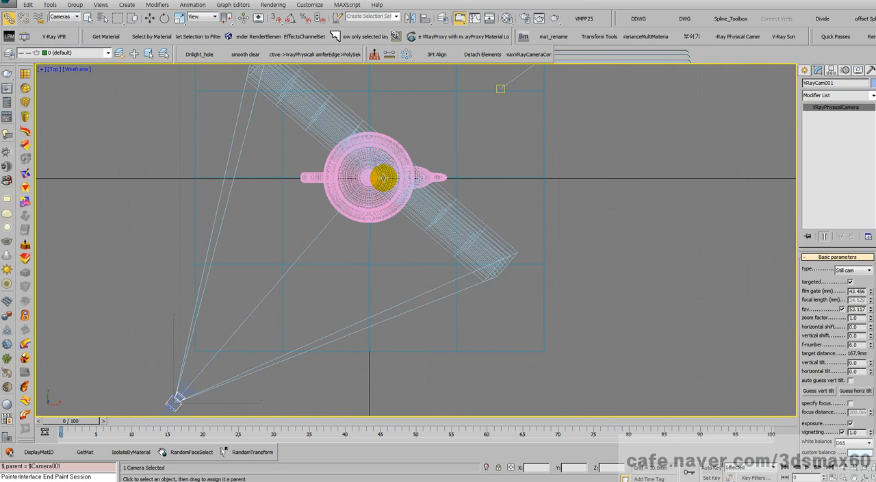
{"action": "middle_click_drag", "start_coordinate": [390, 180], "coordinate": [459, 153]}
- Switch to the Move tool, select Camera001, and show its camera view with realistic shading
{"action": "right_click", "coordinate": [423, 263]}
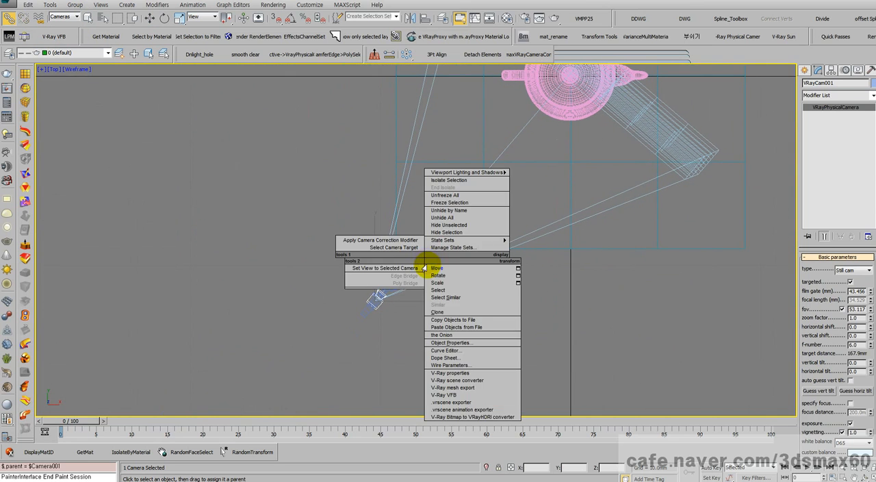
{"action": "left_click", "coordinate": [427, 268]}
{"action": "left_click", "coordinate": [391, 282]}
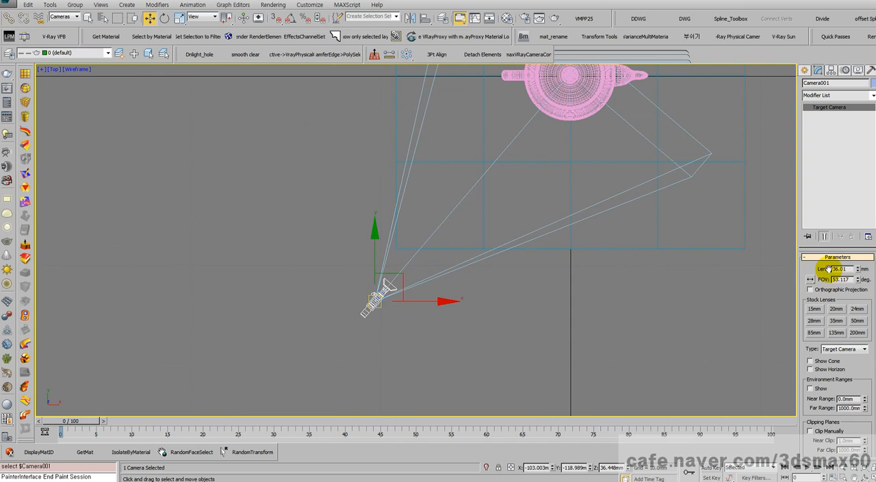
{"action": "key", "text": "c"}
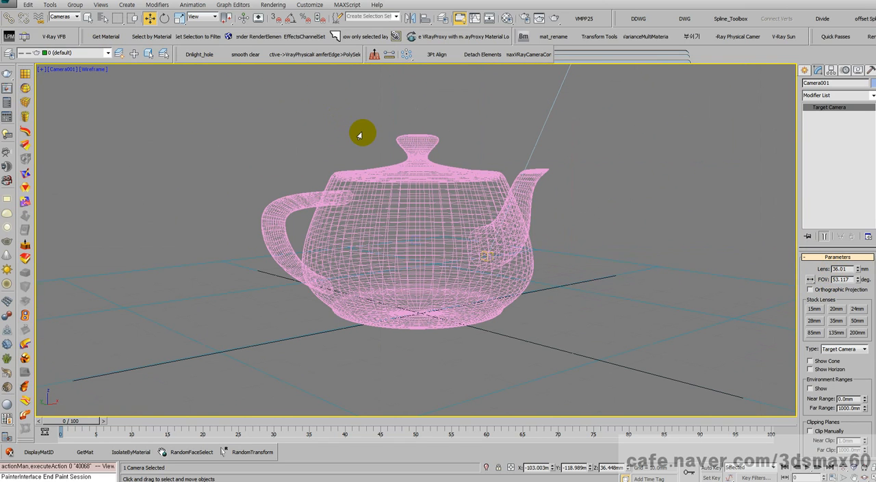
{"action": "key", "text": "F3"}
- Render the scene without exposure control, then close the frame buffer and the V-Ray messages
{"action": "key", "text": "shift+q"}
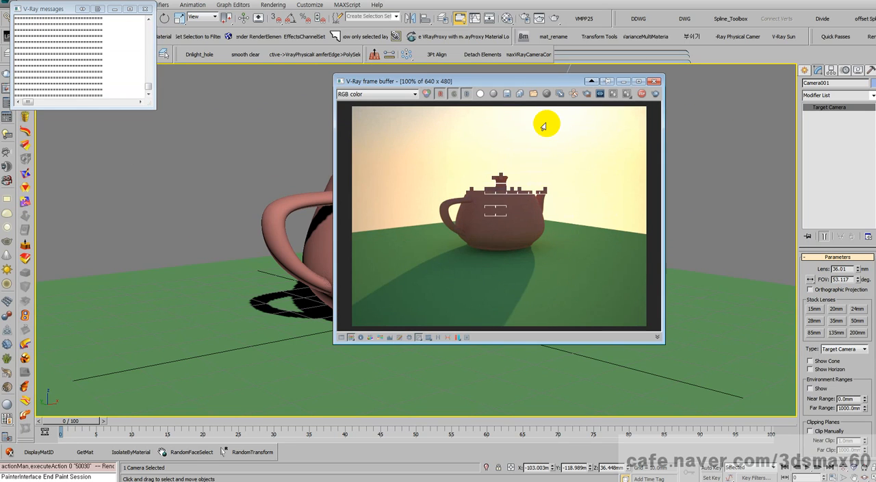
{"action": "left_click", "coordinate": [655, 82]}
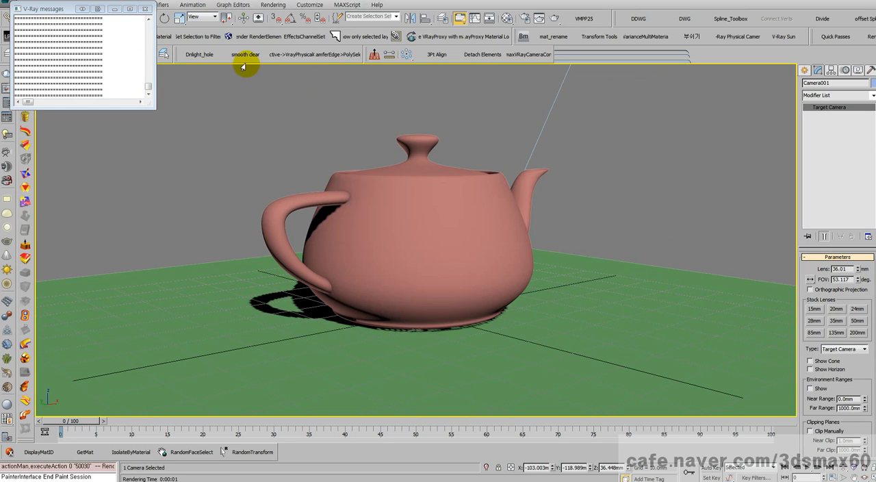
{"action": "left_click", "coordinate": [143, 11]}
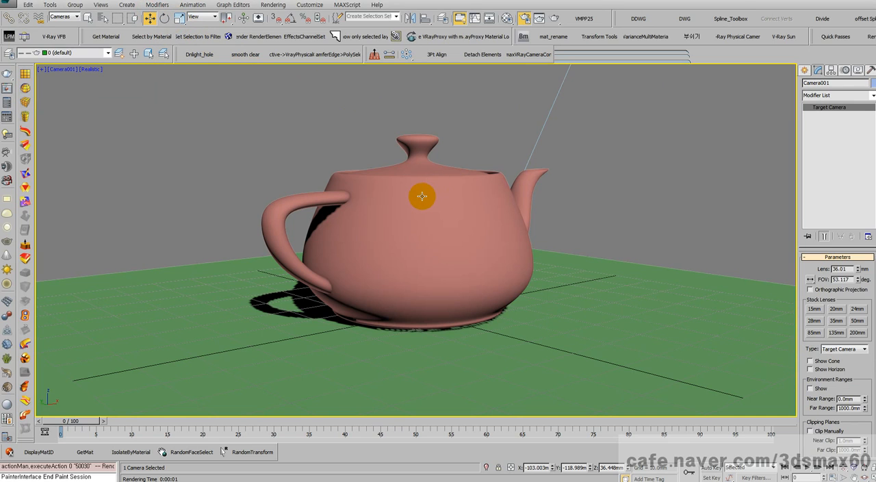
- Open Render Setup, render the Camera001 view from it, and close the V-Ray messages and frame buffer
{"action": "key", "text": "F10"}
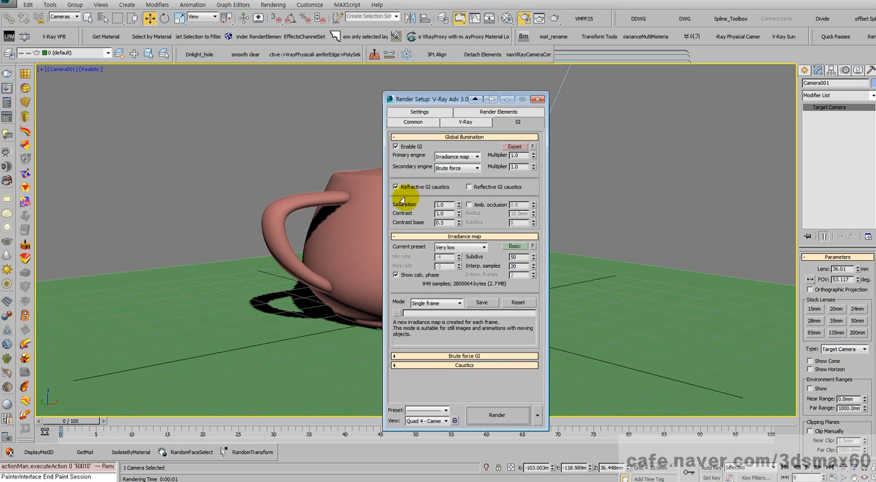
{"action": "left_click", "coordinate": [496, 415]}
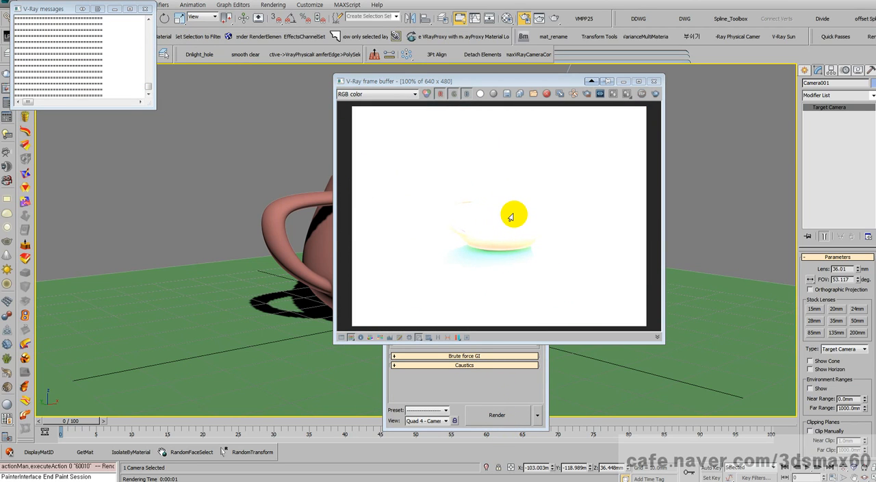
{"action": "left_click", "coordinate": [144, 8]}
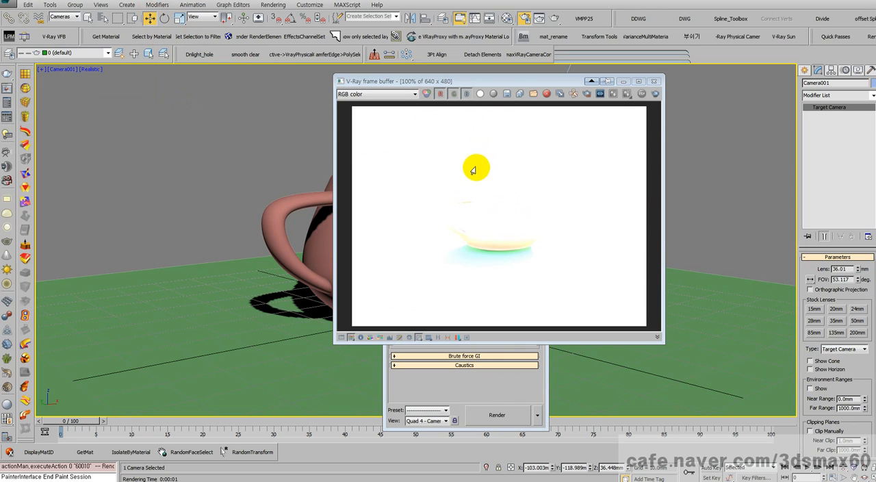
{"action": "left_click", "coordinate": [654, 82]}
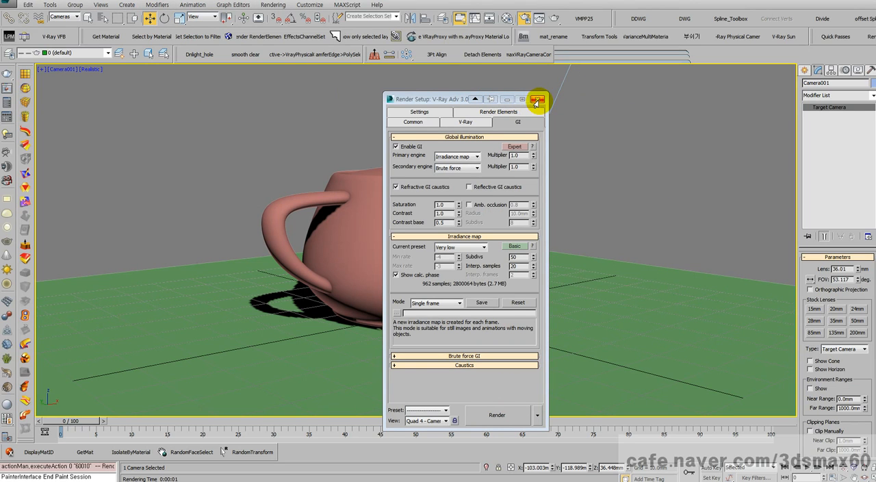
- Select VRaySun001, render the Camera001 view with the sun's intensity multiplier at 1.0, and close the frame buffer
{"action": "key", "text": "h"}
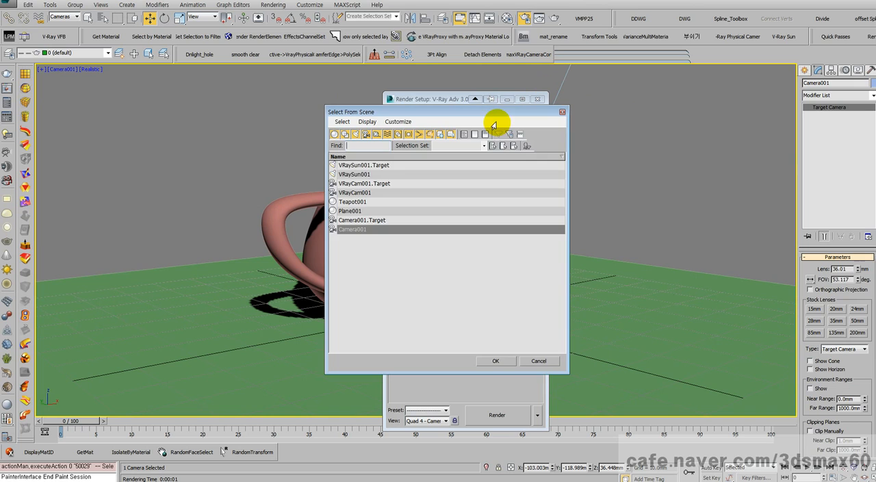
{"action": "double_click", "coordinate": [356, 174]}
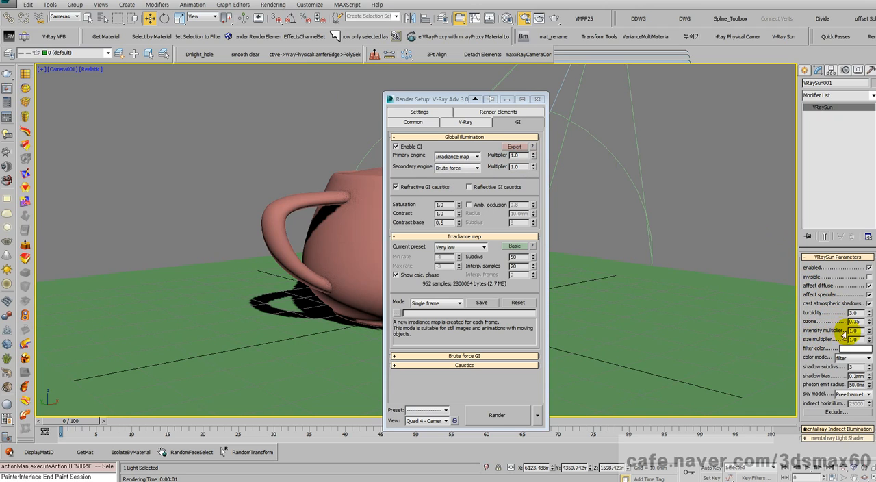
{"action": "double_click", "coordinate": [856, 331]}
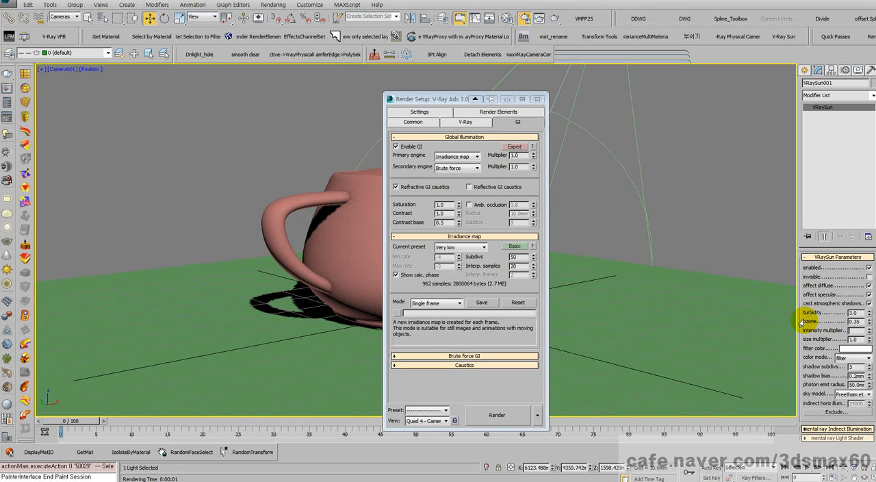
{"action": "left_click", "coordinate": [520, 415]}
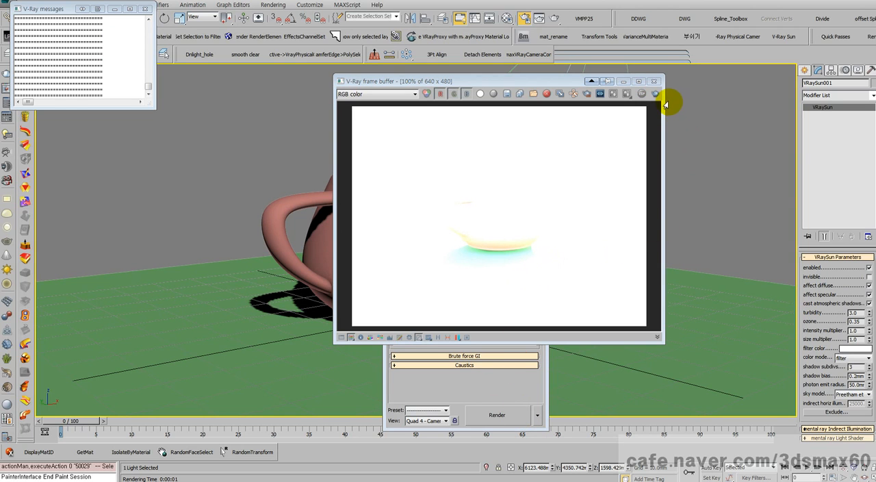
{"action": "left_click", "coordinate": [654, 81]}
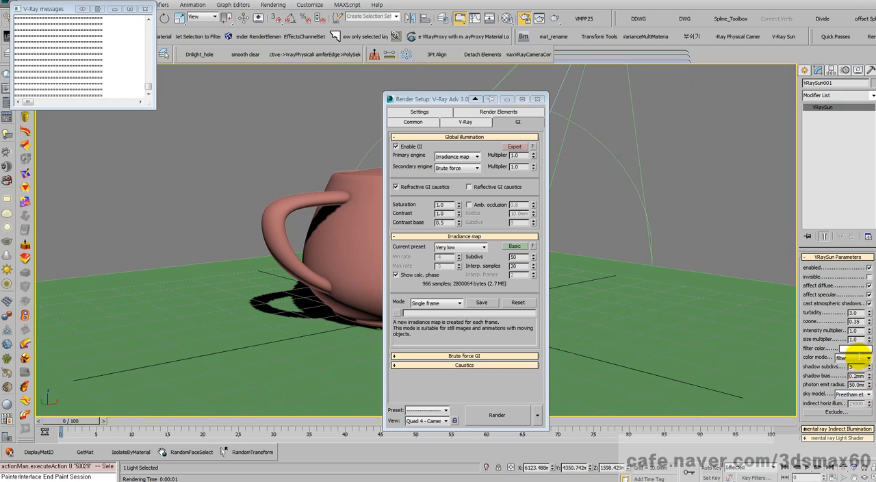
- Set the sun's intensity multiplier to 0.06, render the camera view, then close the frame buffer and Render Setup
{"action": "double_click", "coordinate": [855, 330]}
{"action": "type", "text": "0.0"}
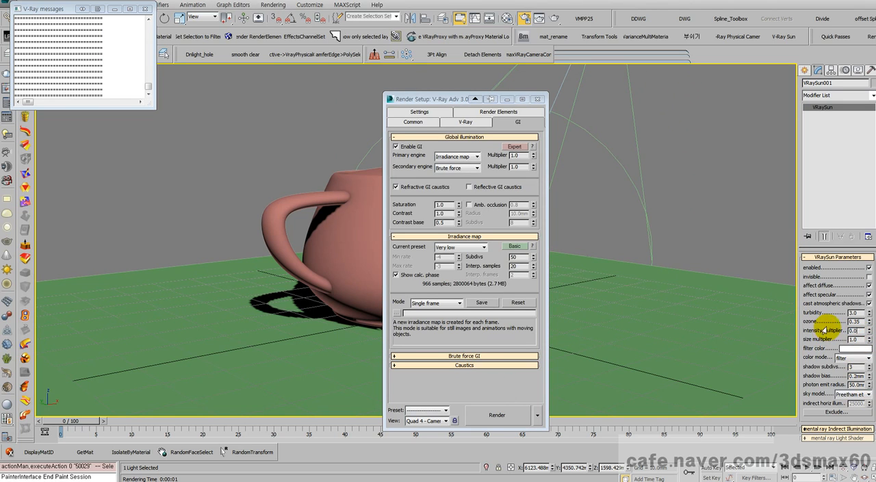
{"action": "type", "text": "6"}
{"action": "key", "text": "Return"}
{"action": "left_click", "coordinate": [487, 416]}
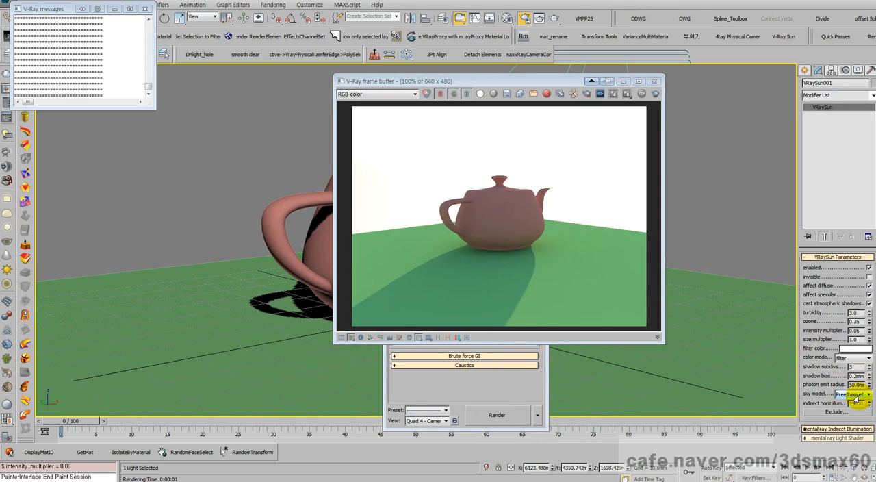
{"action": "left_click", "coordinate": [652, 82]}
{"action": "left_click", "coordinate": [540, 95]}
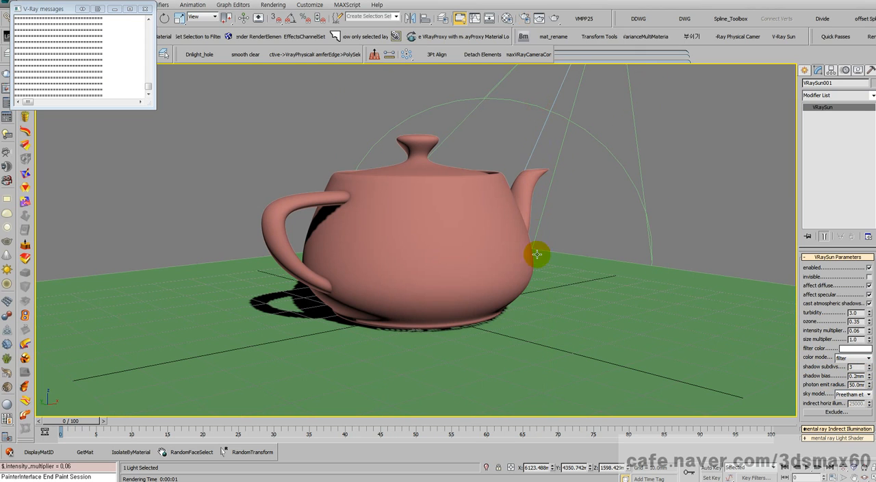
- Orbit the Camera001 view to a lower angle on the teapot and render it
{"action": "key", "text": "ctrl+r"}
{"action": "left_click_drag", "start_coordinate": [571, 245], "coordinate": [491, 243]}
{"action": "key", "text": "shift+q"}
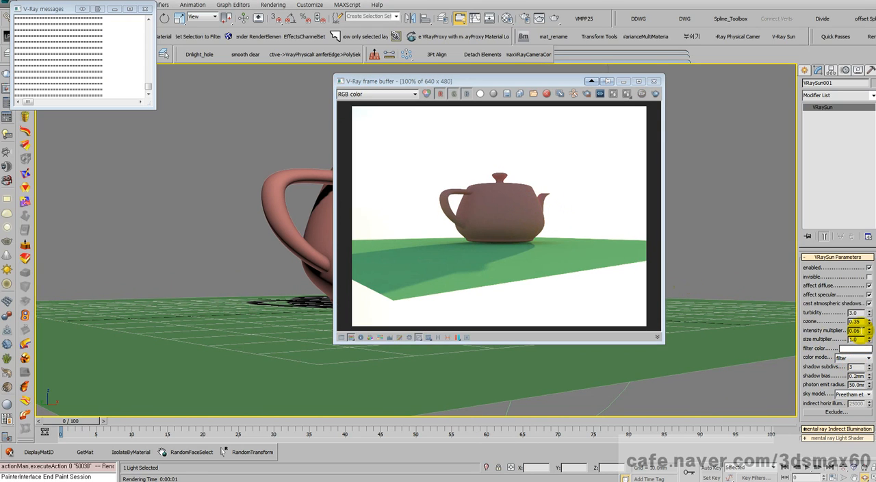
- Set the sun's intensity multiplier to 0.03 and render the same camera view again
{"action": "type", "text": "3"}
{"action": "key", "text": "Return"}
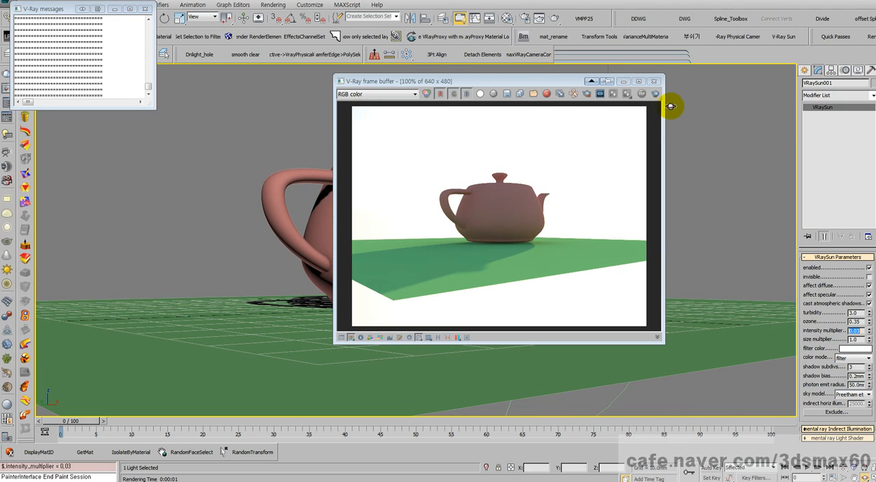
{"action": "left_click", "coordinate": [648, 94]}
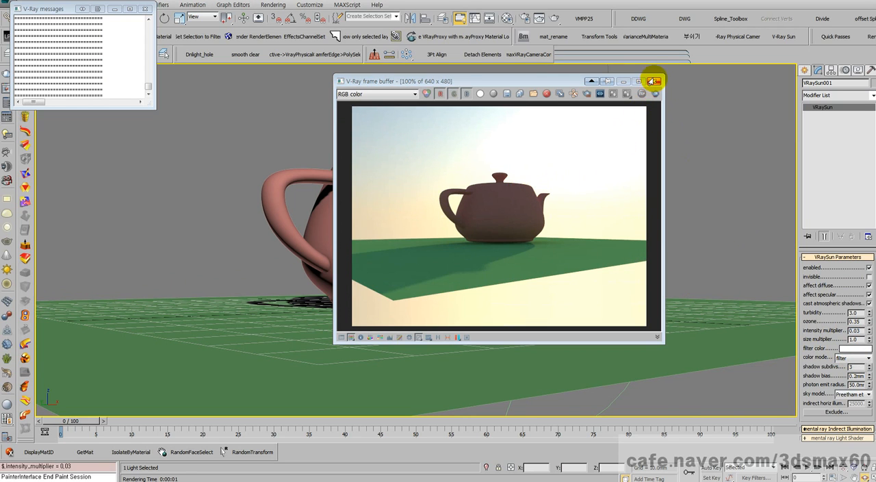
- Close the frame buffer, orbit Camera001 to another angle around the teapot, and render the new view
{"action": "left_click", "coordinate": [654, 81]}
{"action": "middle_click_drag", "start_coordinate": [497, 147], "coordinate": [556, 178]}
{"action": "key", "text": "shift+q"}
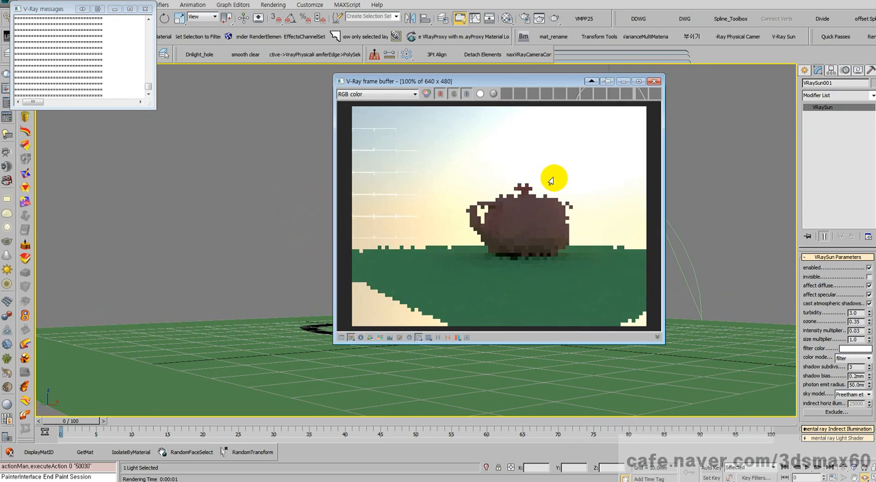